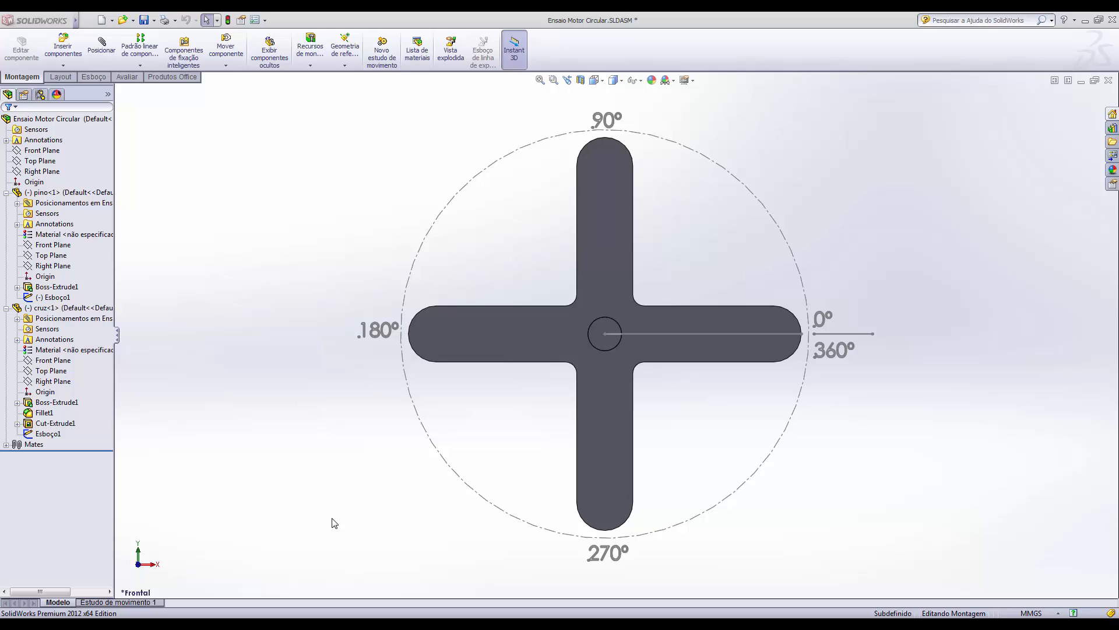
Step: Open Estudo de movimento 1 and check the SolidWorks Motion add-in in the add-ins list
left_click(151, 603)
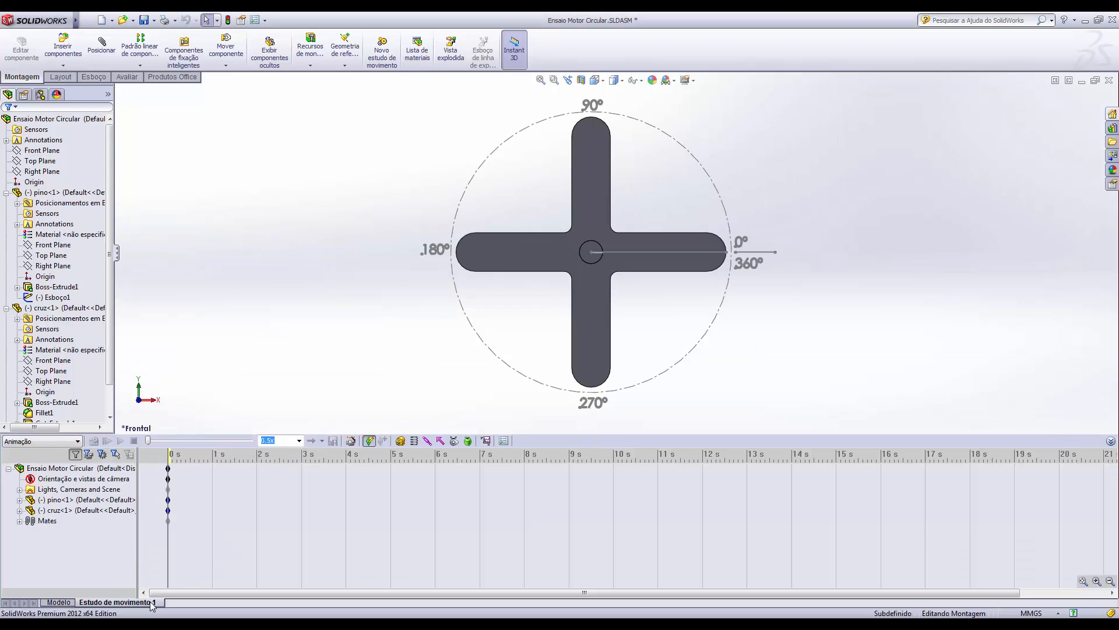
left_click(51, 442)
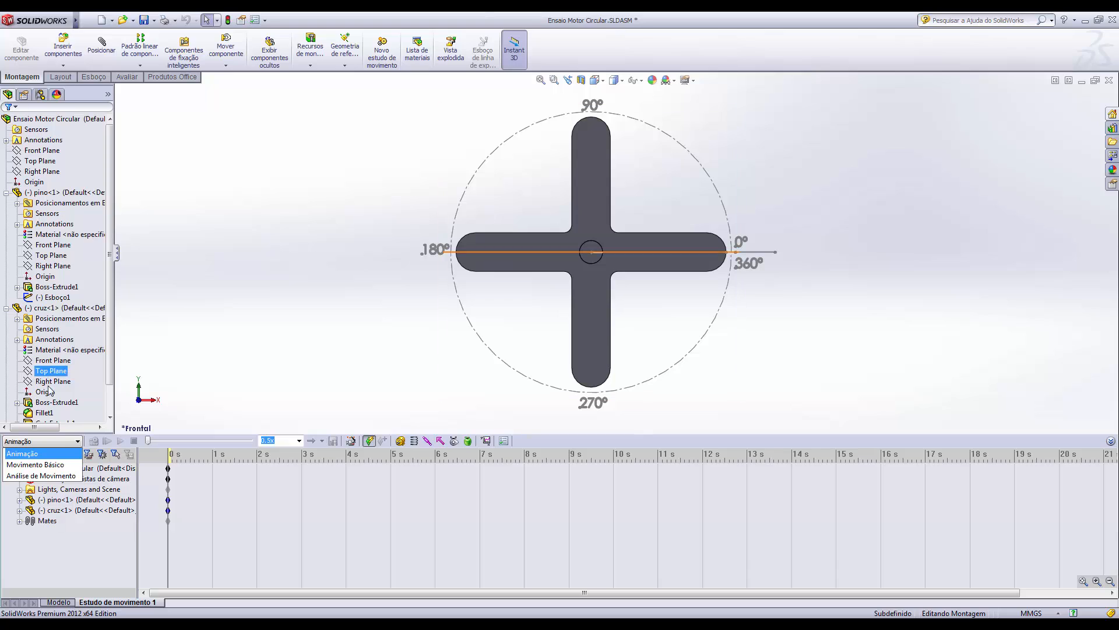
left_click(177, 81)
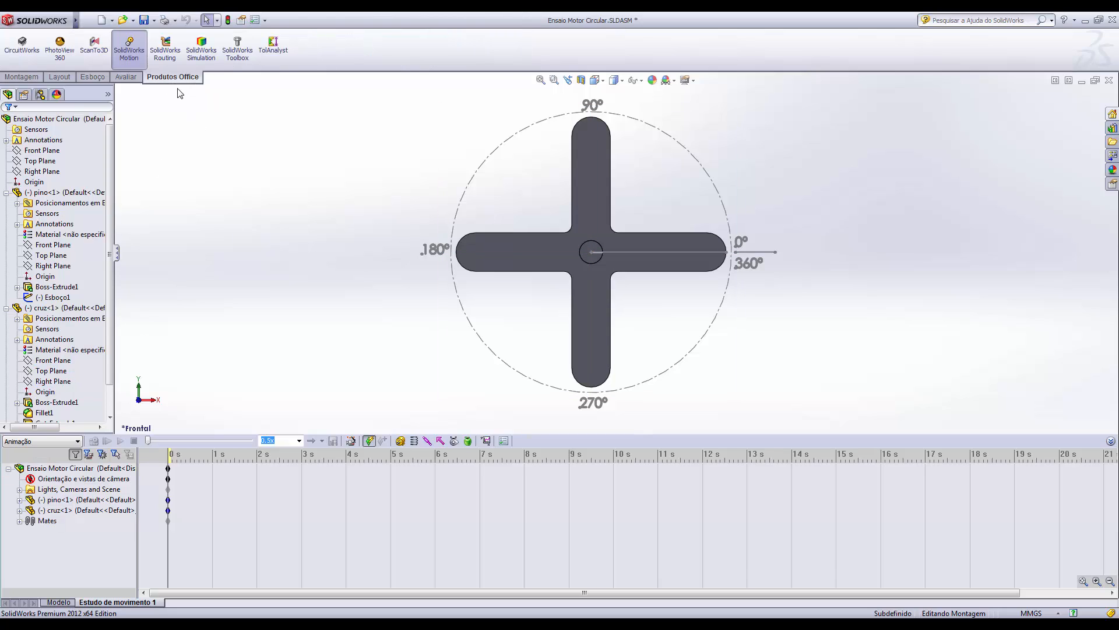
left_click(129, 60)
left_click(265, 21)
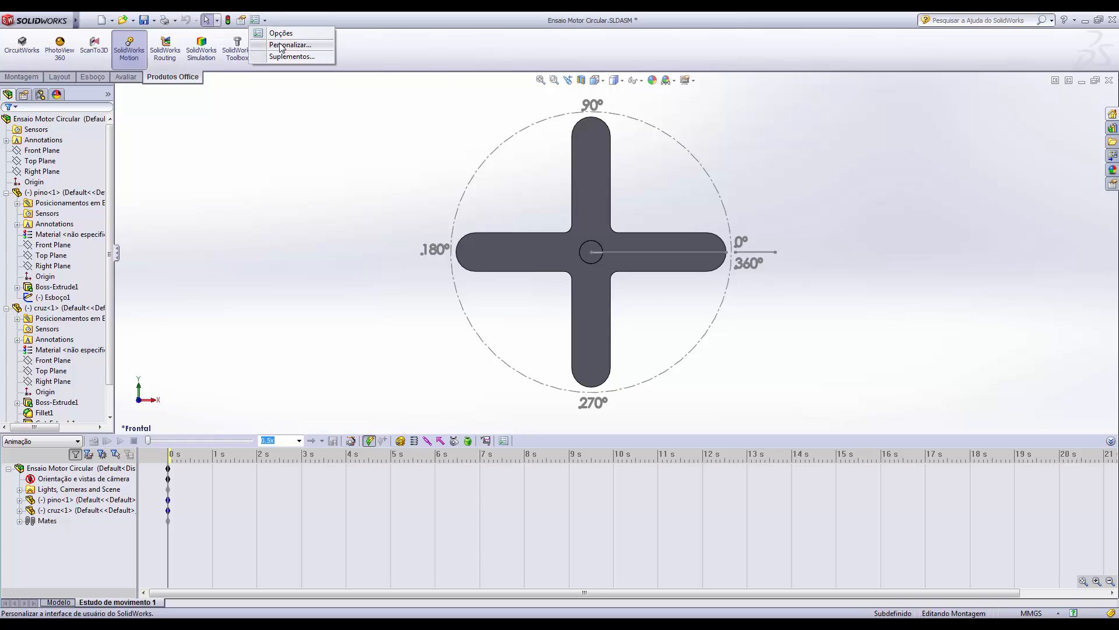
left_click(309, 43)
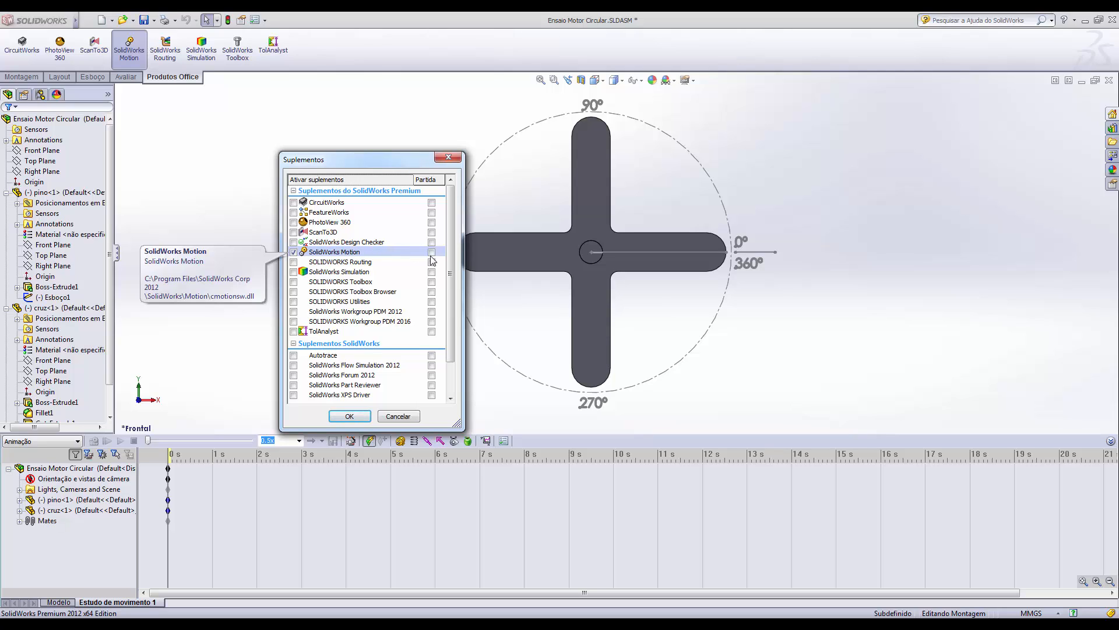
left_click(349, 416)
left_click(97, 420)
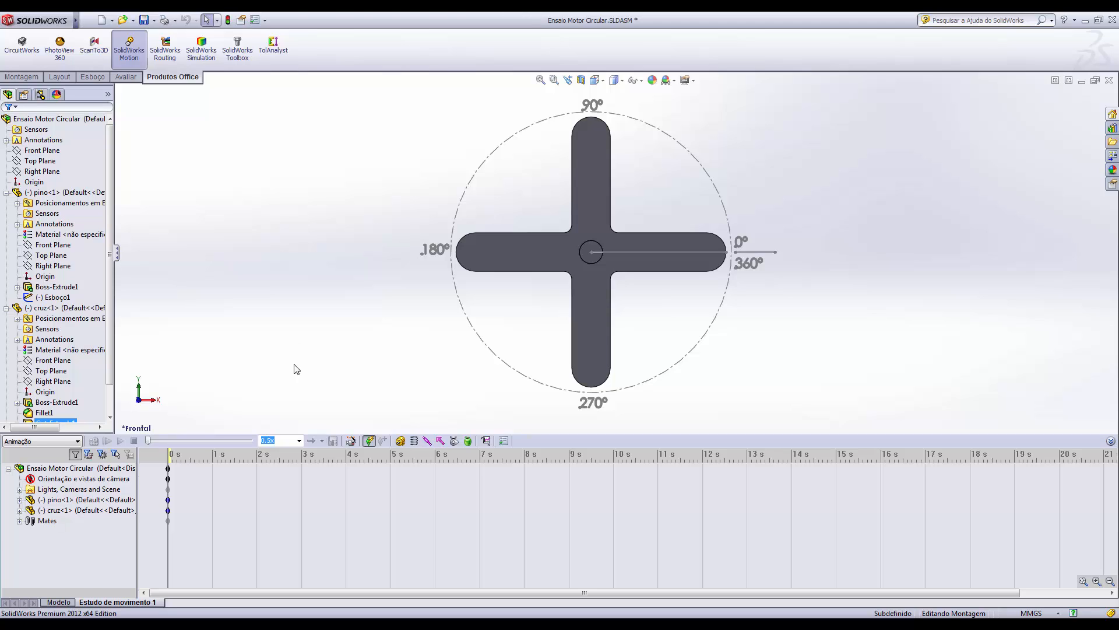
Step: Try Movimento Básico as the motion study type and settle on Análise de Movimento
left_click(60, 441)
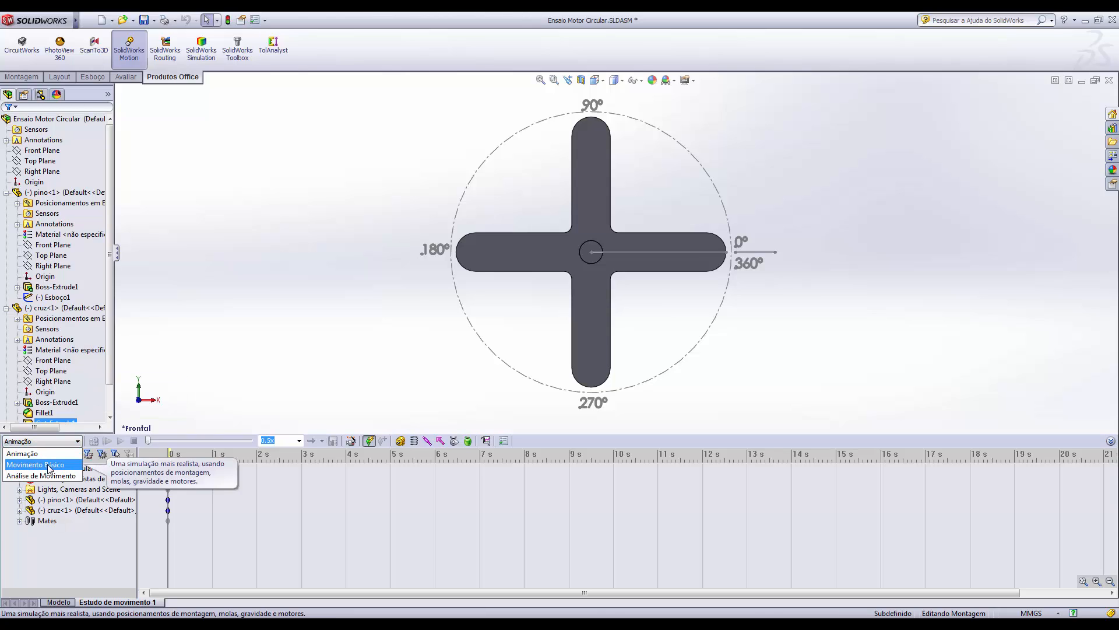
left_click(50, 466)
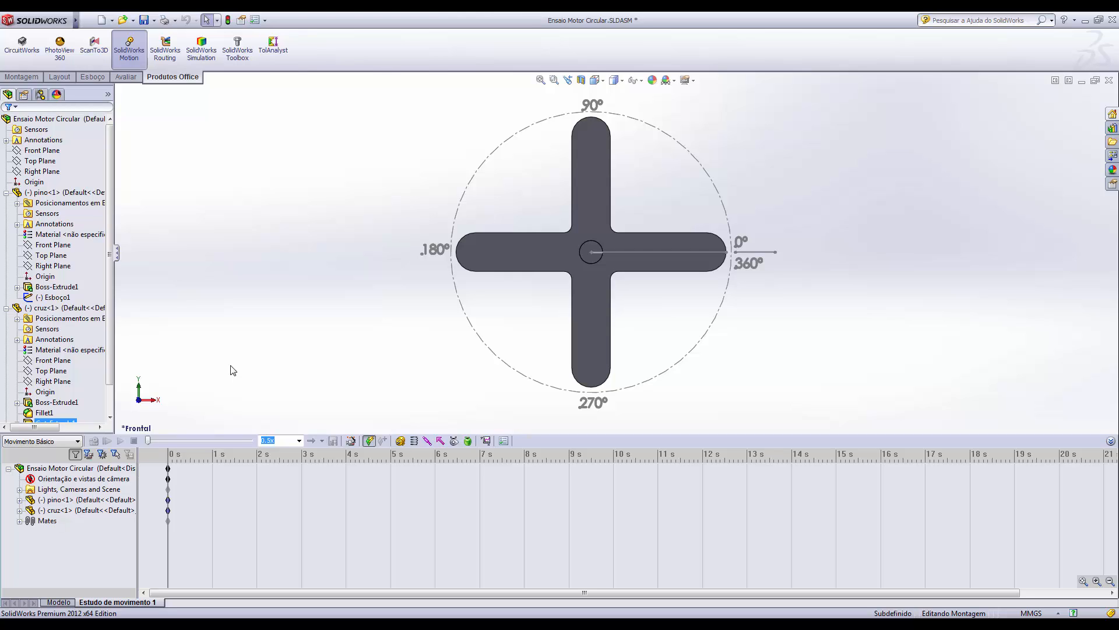
left_click(35, 441)
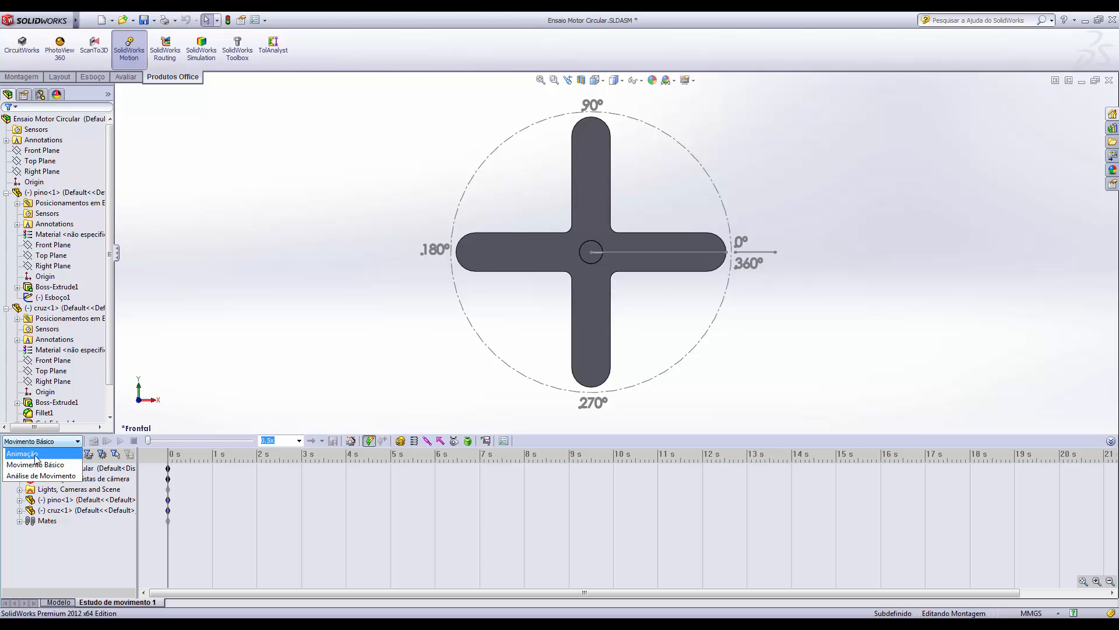
left_click(32, 476)
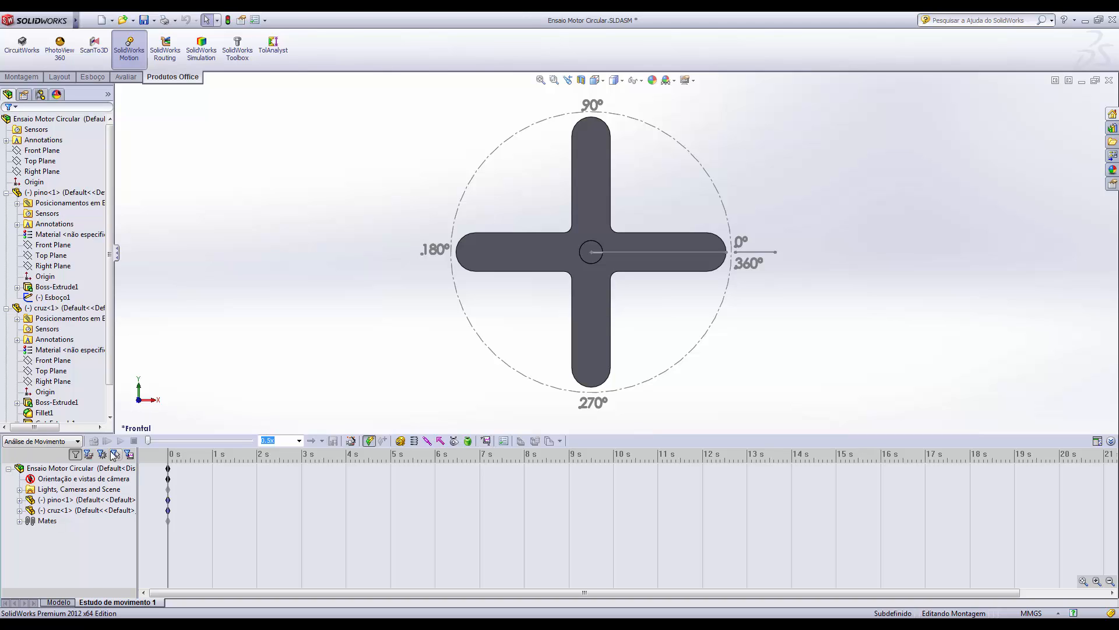
left_click(40, 442)
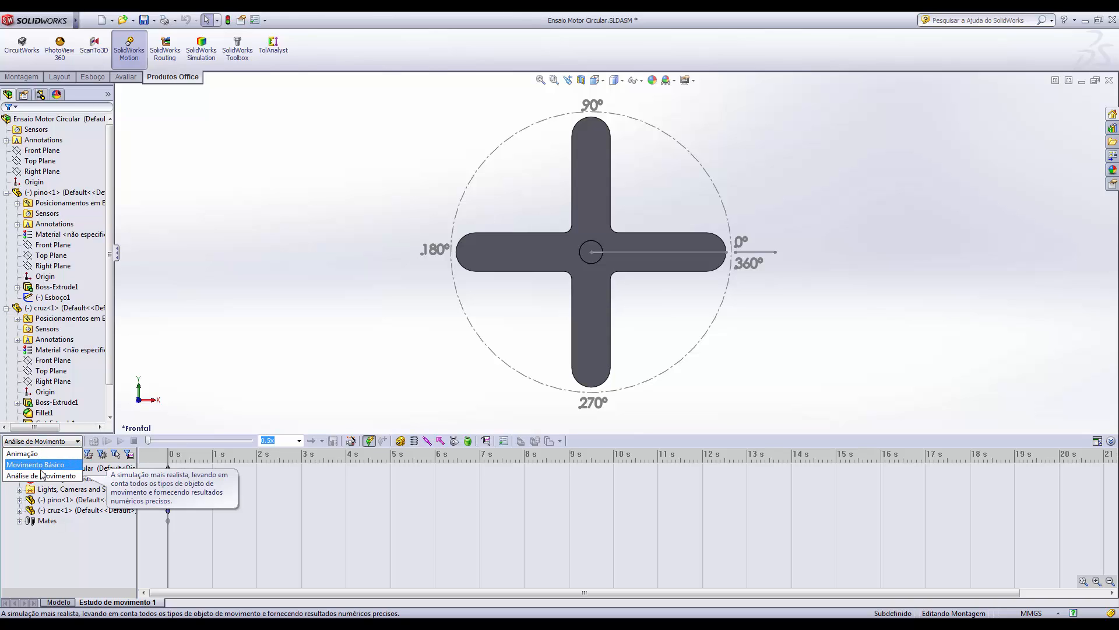
left_click(253, 383)
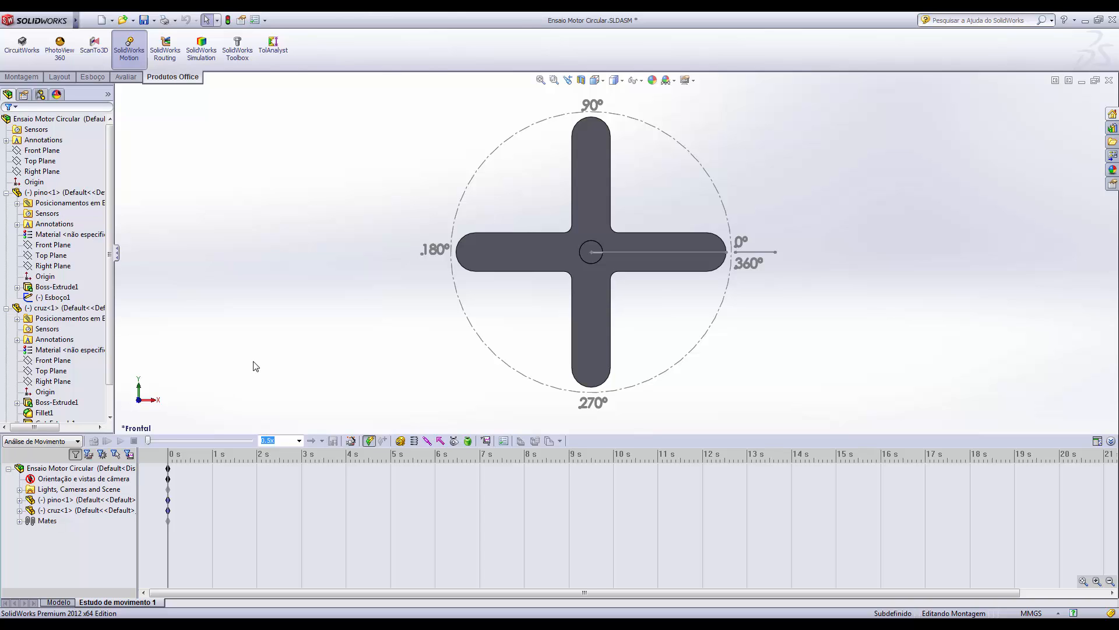
Step: Rotate the cross about its pin in the model to check its freedom of movement, and return to the motion study
left_click(58, 601)
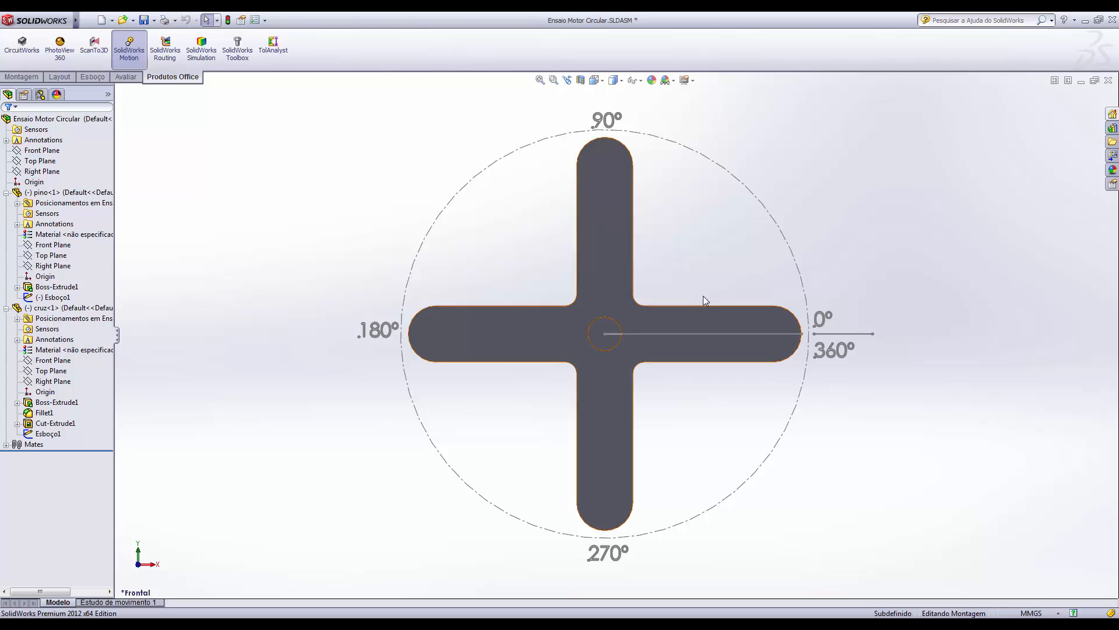
middle_click_drag(833, 268, 757, 288)
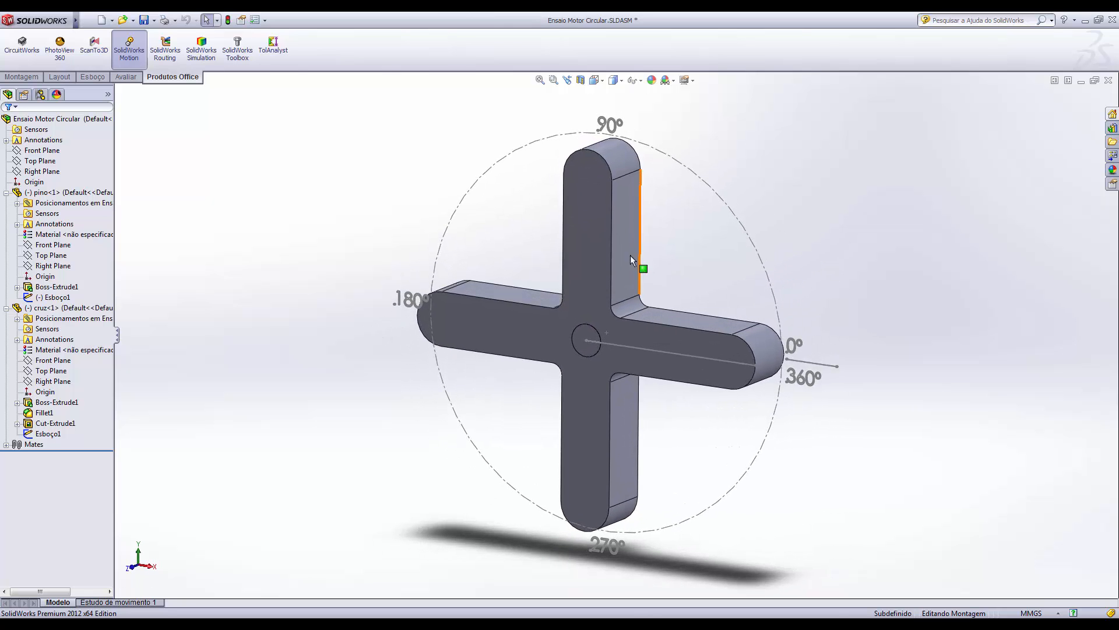
left_click_drag(589, 233, 580, 406)
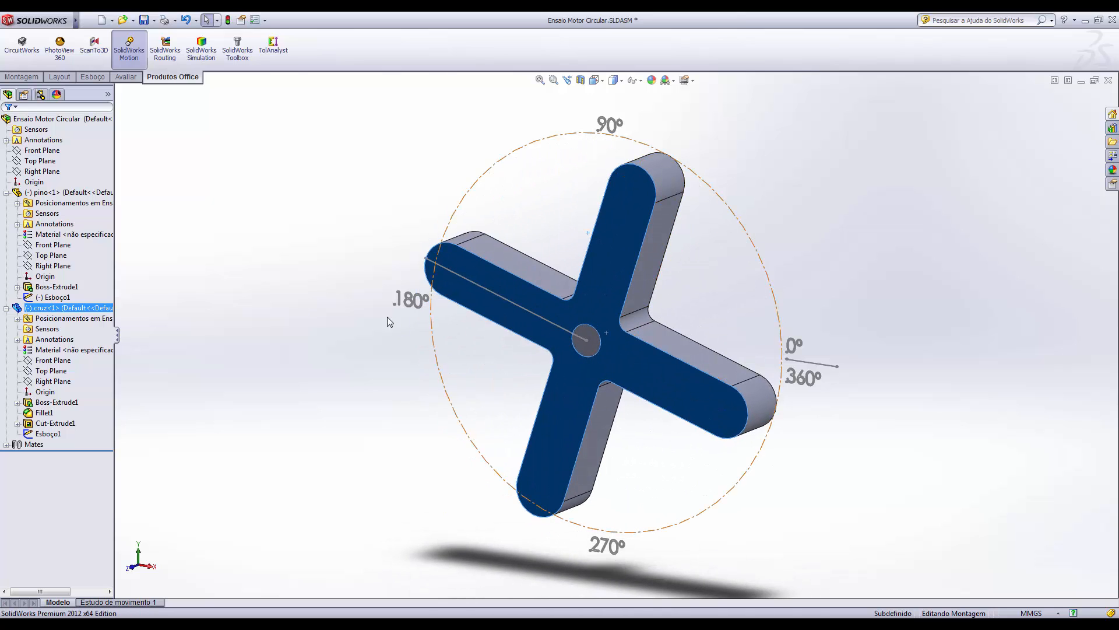
left_click(123, 602)
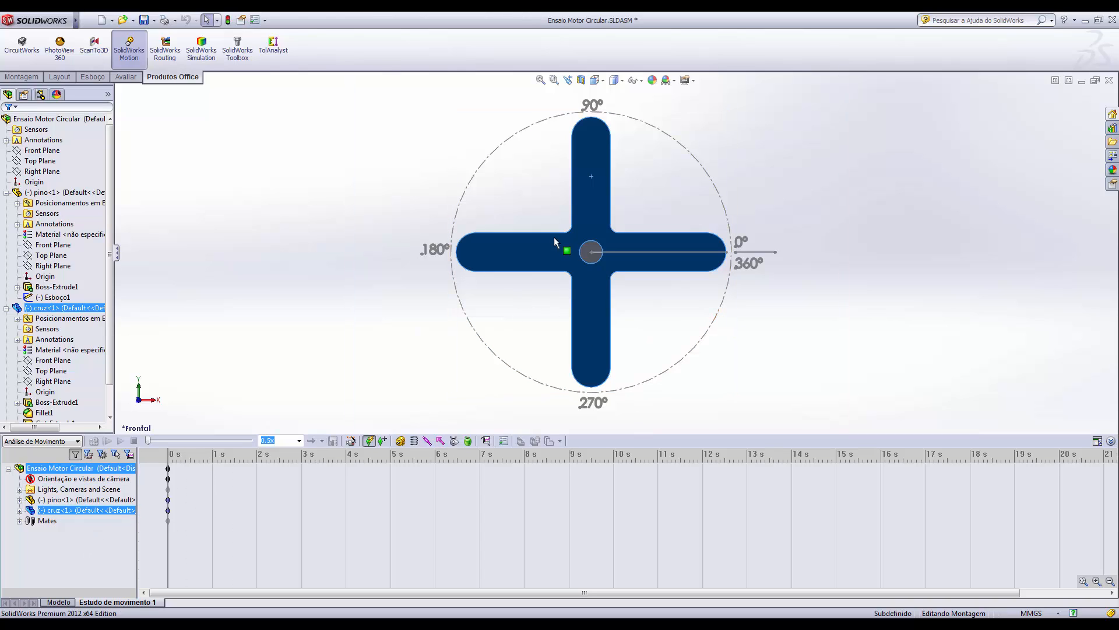
Step: Start a rotary motor and clear the preselected cross face from its direction reference
left_click(401, 441)
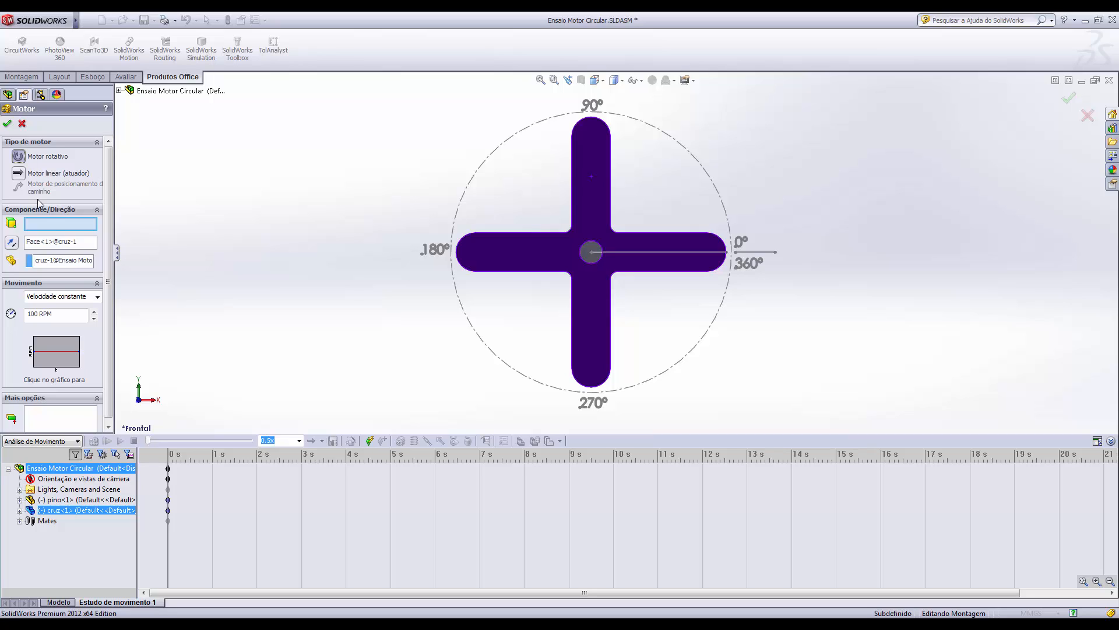
left_click(62, 243)
key("Delete")
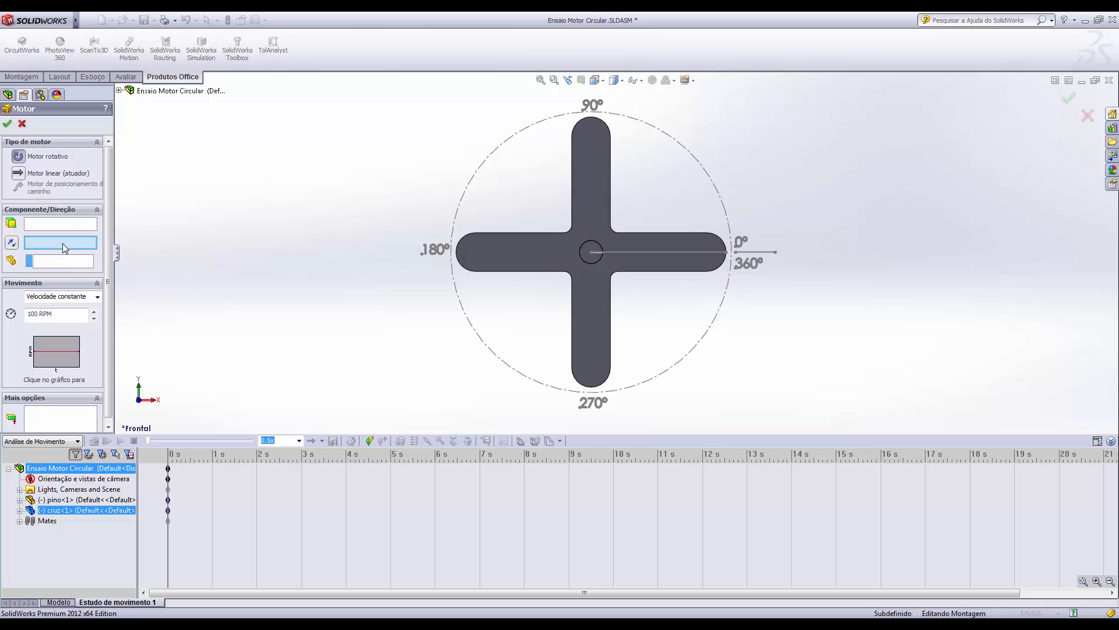
left_click(74, 226)
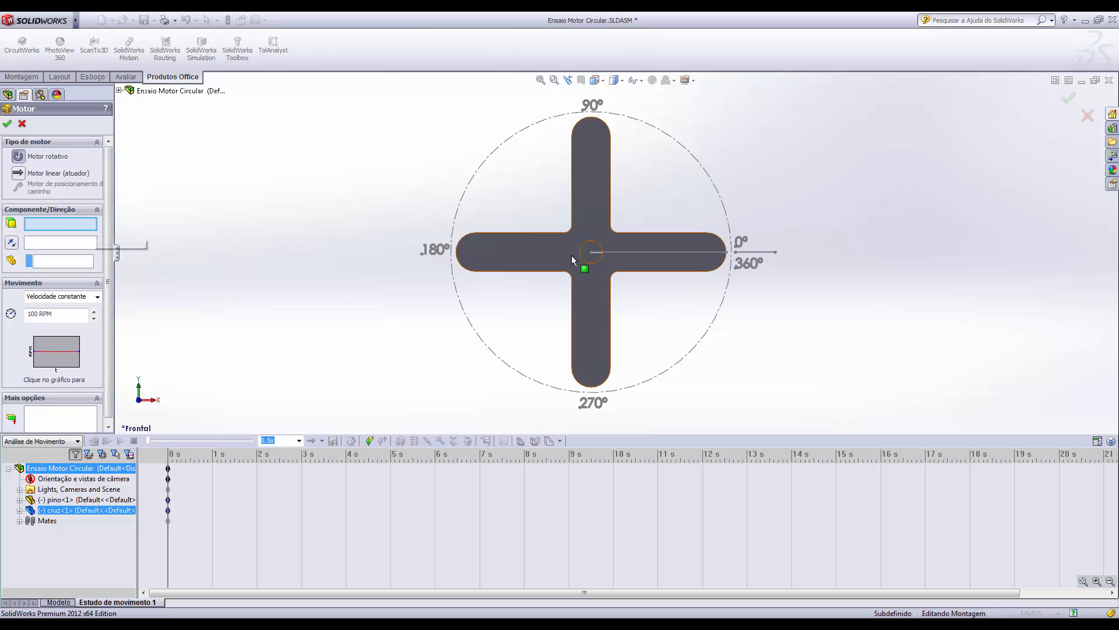
Step: Hide the pin and use the edge of the cross's centre hole as the motor's location and direction
scroll(592, 256, "down", 3)
scroll(592, 253, "down", 2)
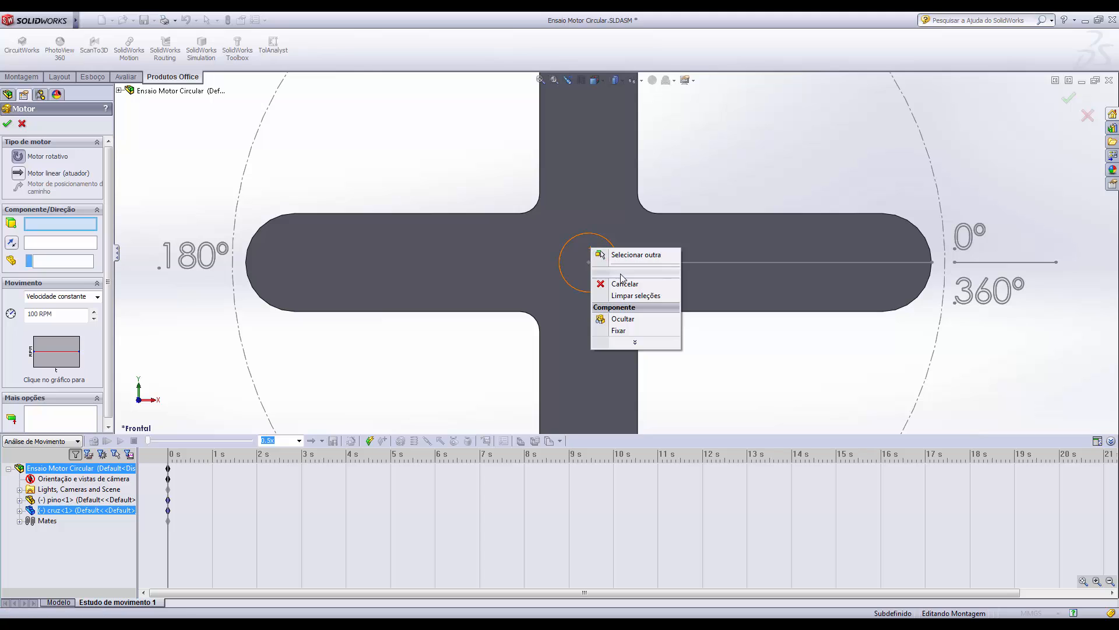
left_click(619, 319)
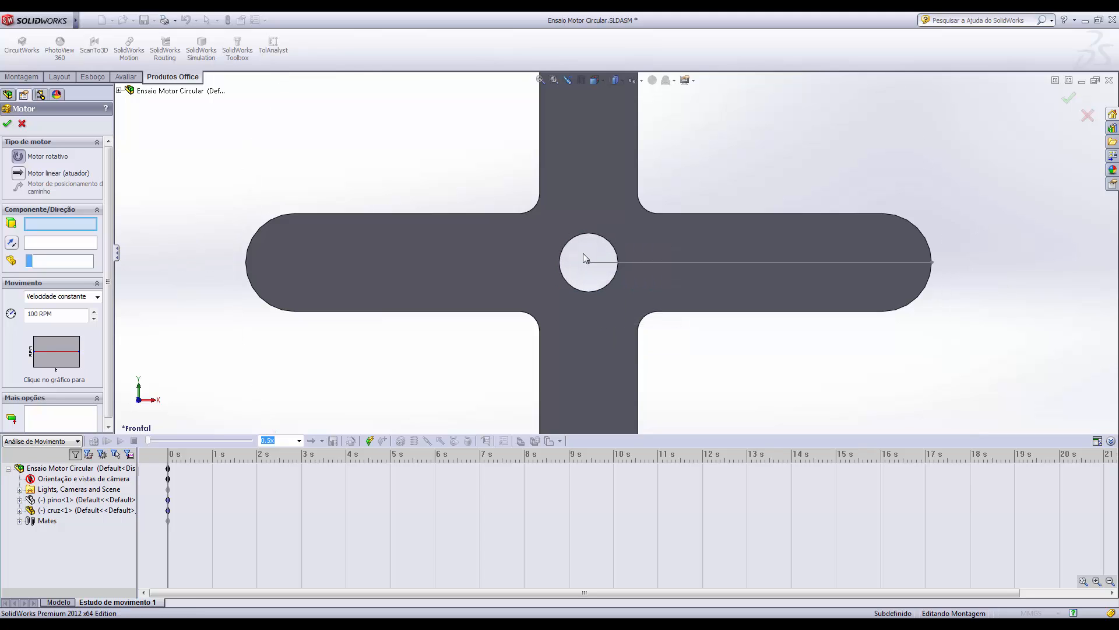
scroll(589, 255, "down", 3)
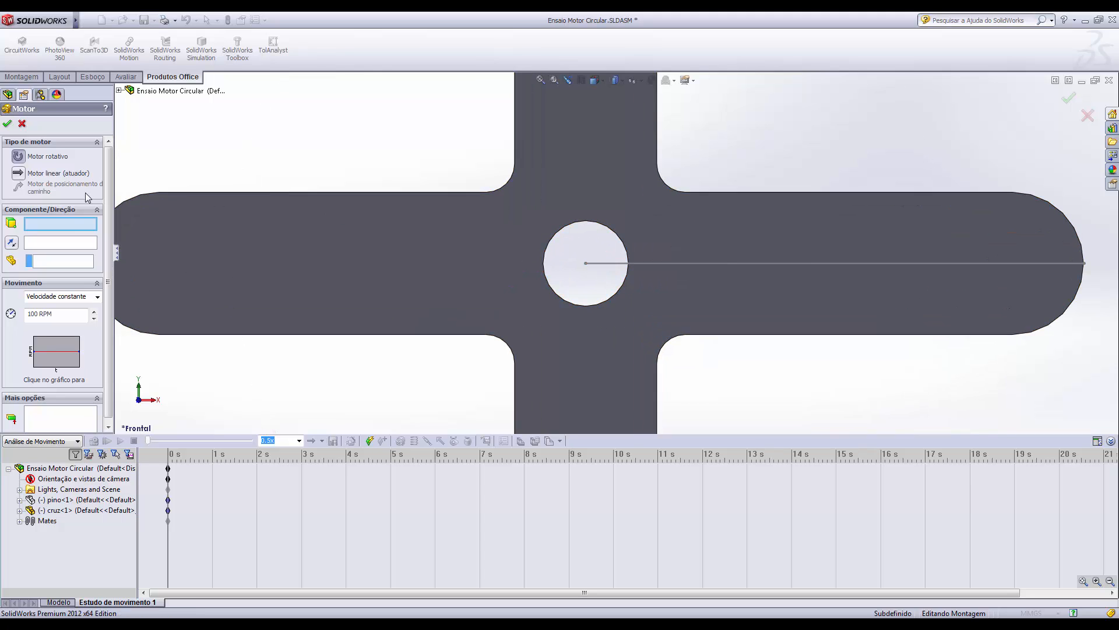
left_click(574, 225)
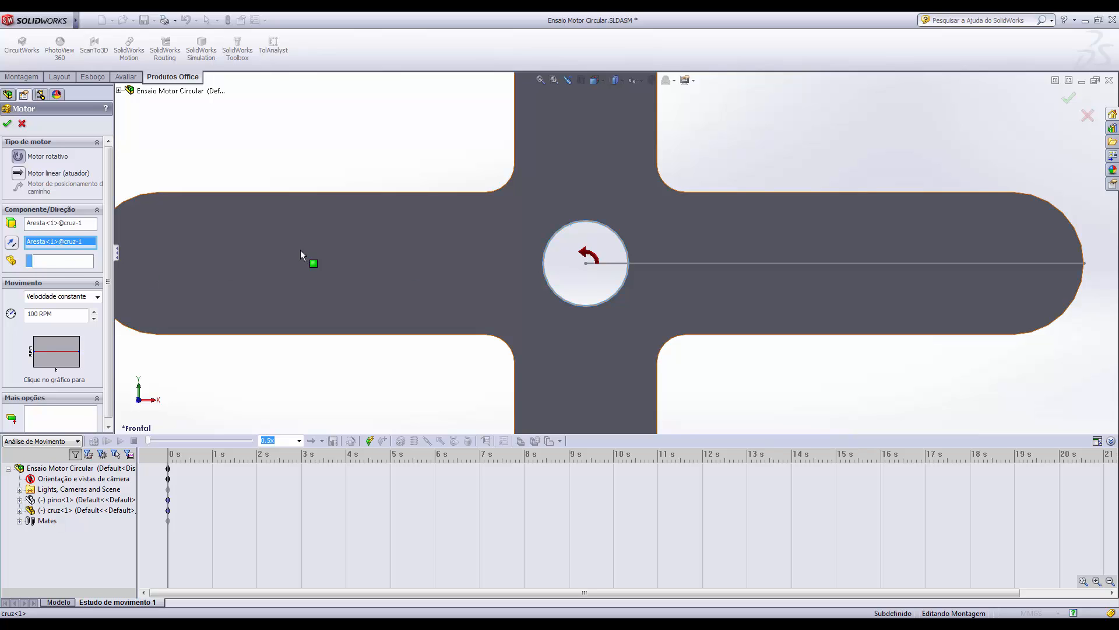
left_click(11, 243)
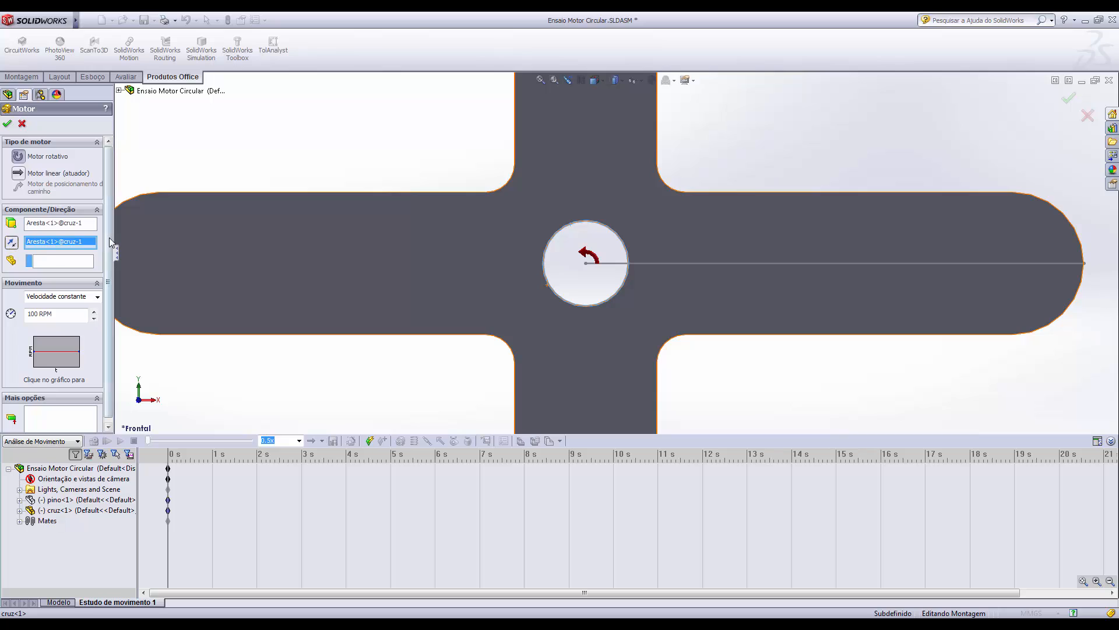
left_click(92, 264)
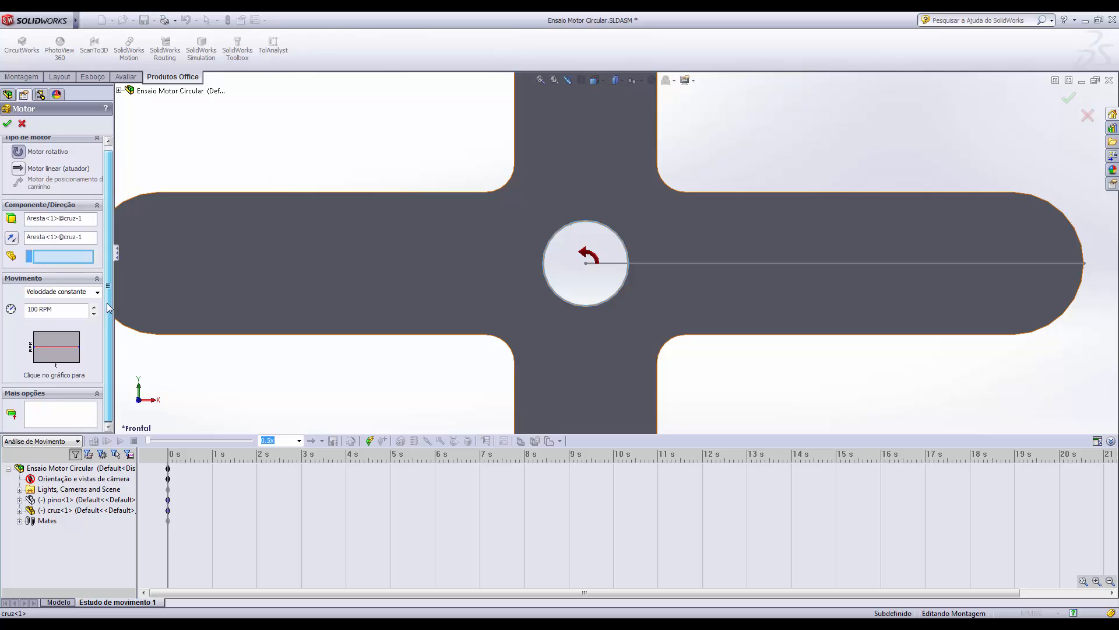
Step: Review the motor's motion functions and keep Velocidade constante as the motion type
scroll(112, 296, "down", 1)
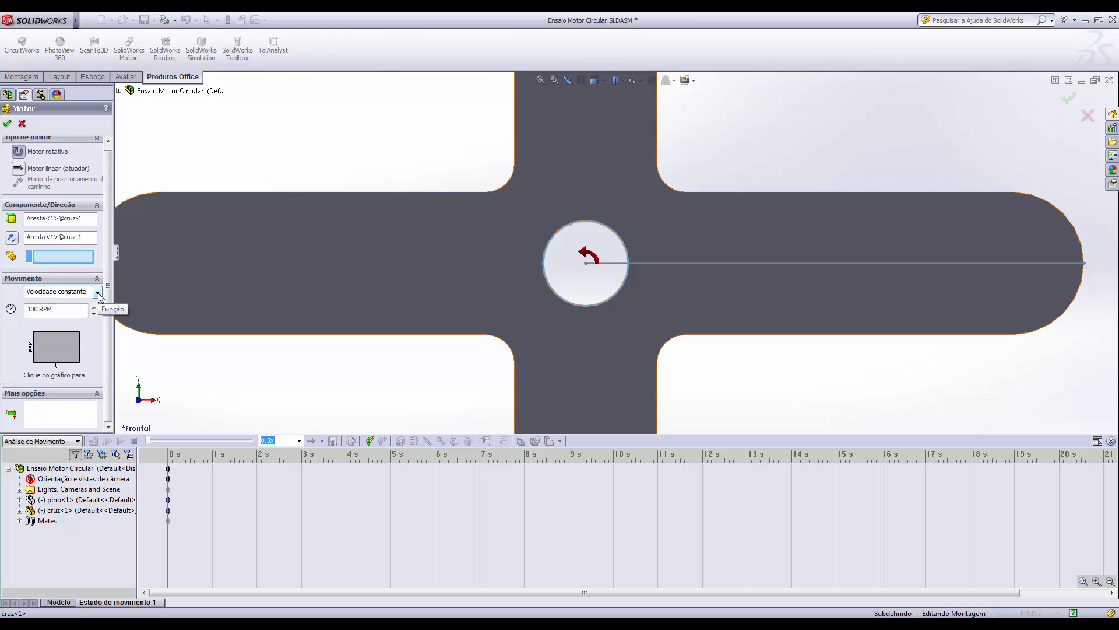
left_click(98, 293)
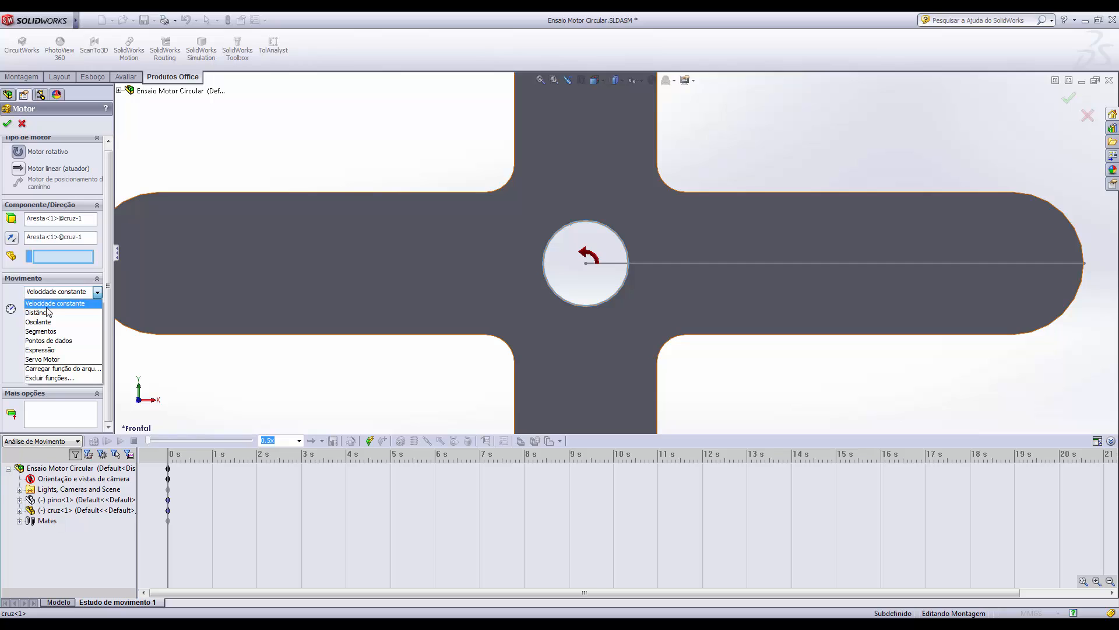
left_click(16, 305)
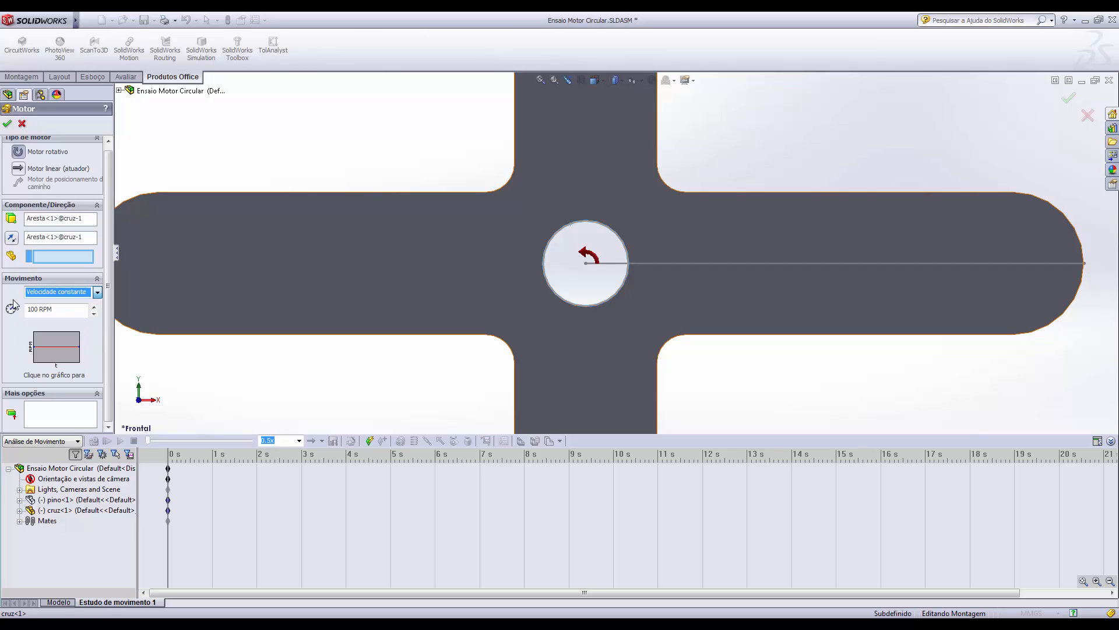
left_click(67, 313)
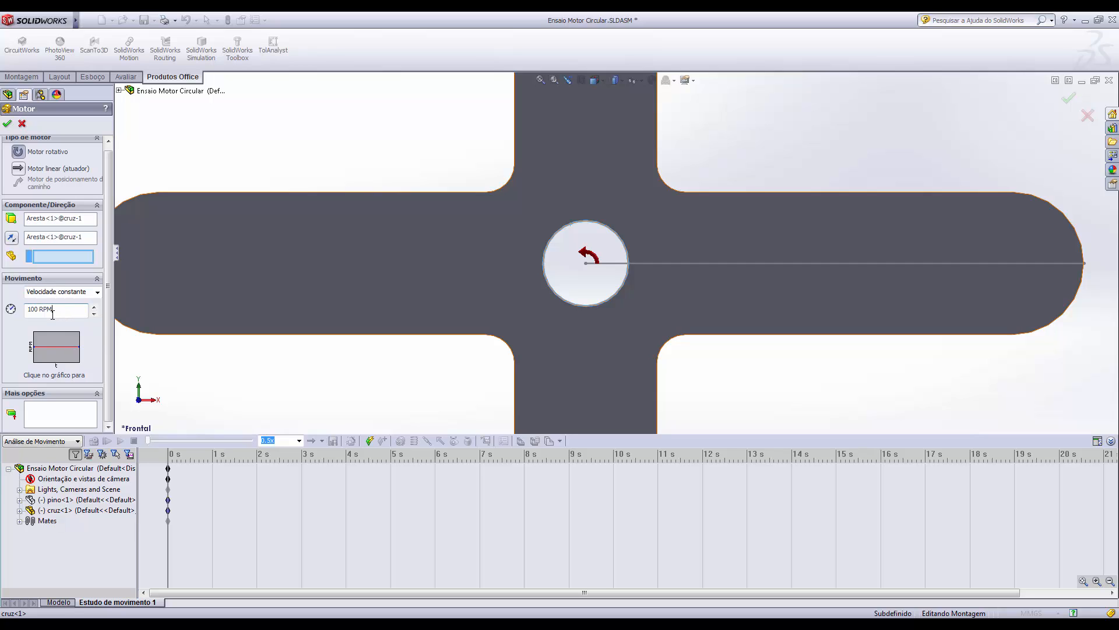
left_click_drag(67, 309, 22, 310)
left_click(19, 302)
Step: Display the motor's Deslocamento vs. Tempo graph and set the constant speed to 10 RPM
left_click(56, 345)
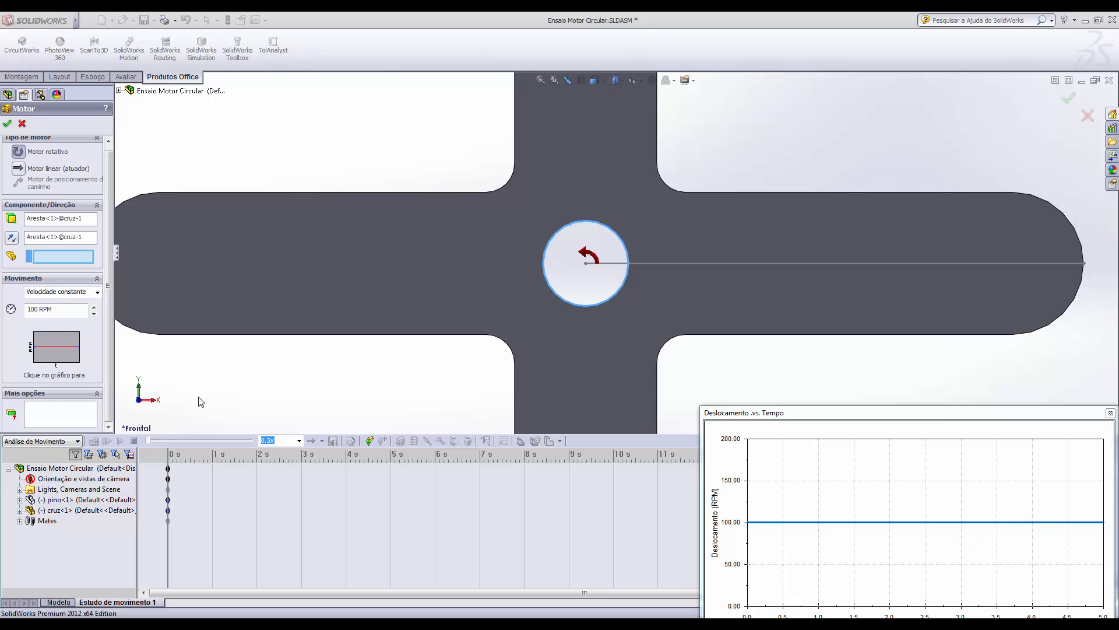
left_click(54, 310)
type("10")
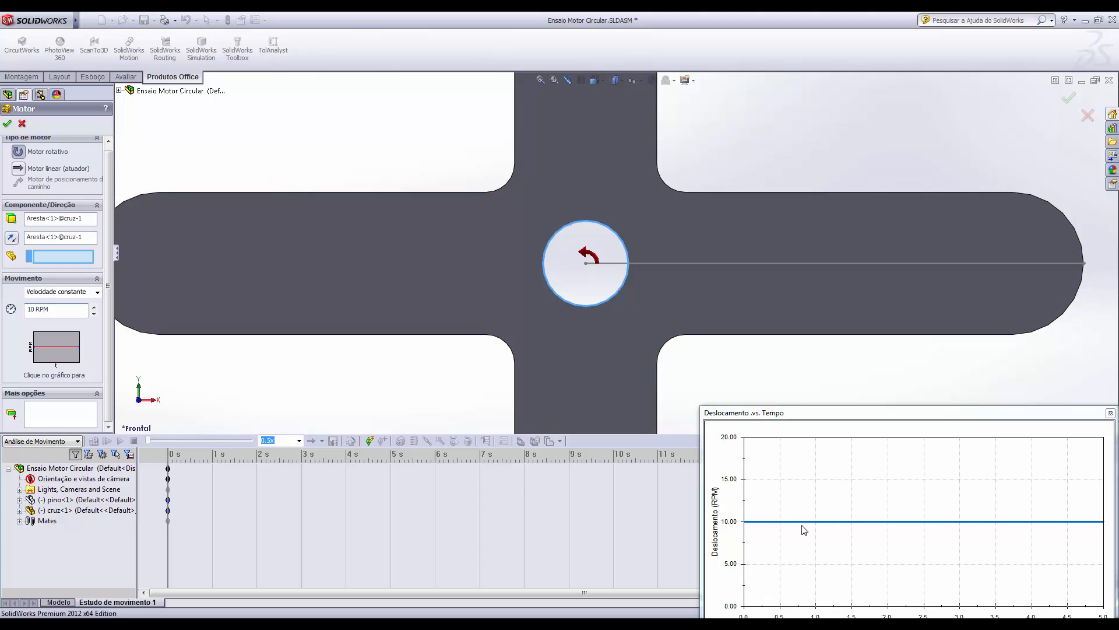
mouse_move(799, 415)
left_mouse_down()
mouse_move(790, 387)
mouse_move(798, 392)
left_mouse_up()
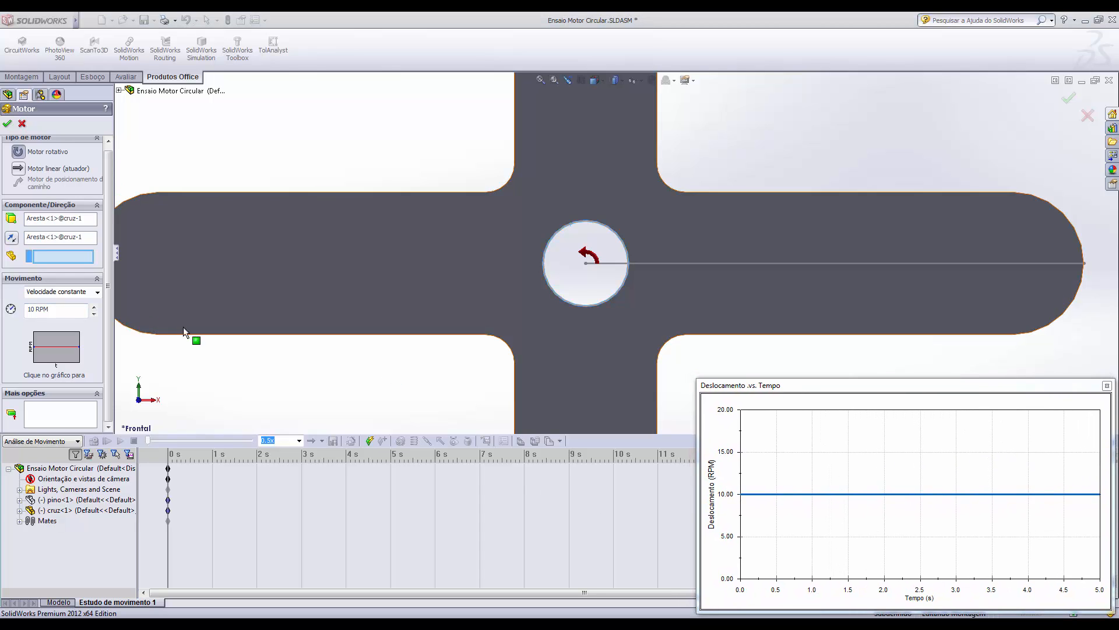
Step: Set the motor's constant speed to 100 RPM and close the Deslocamento vs. Tempo graph
left_click(65, 310)
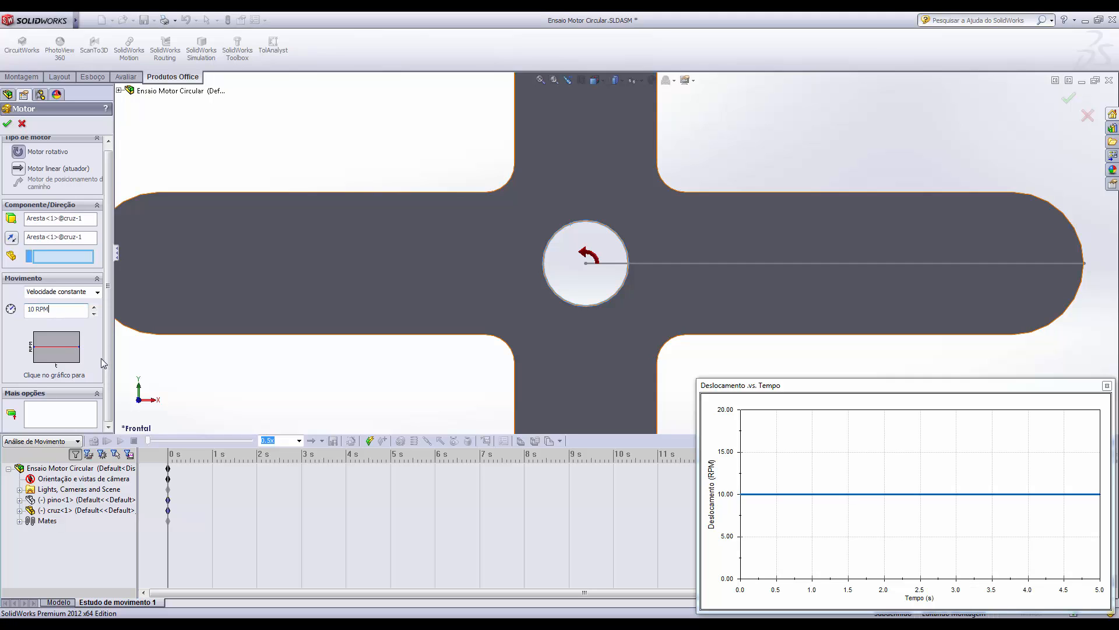
key("shift+Home")
type("100")
key("Return")
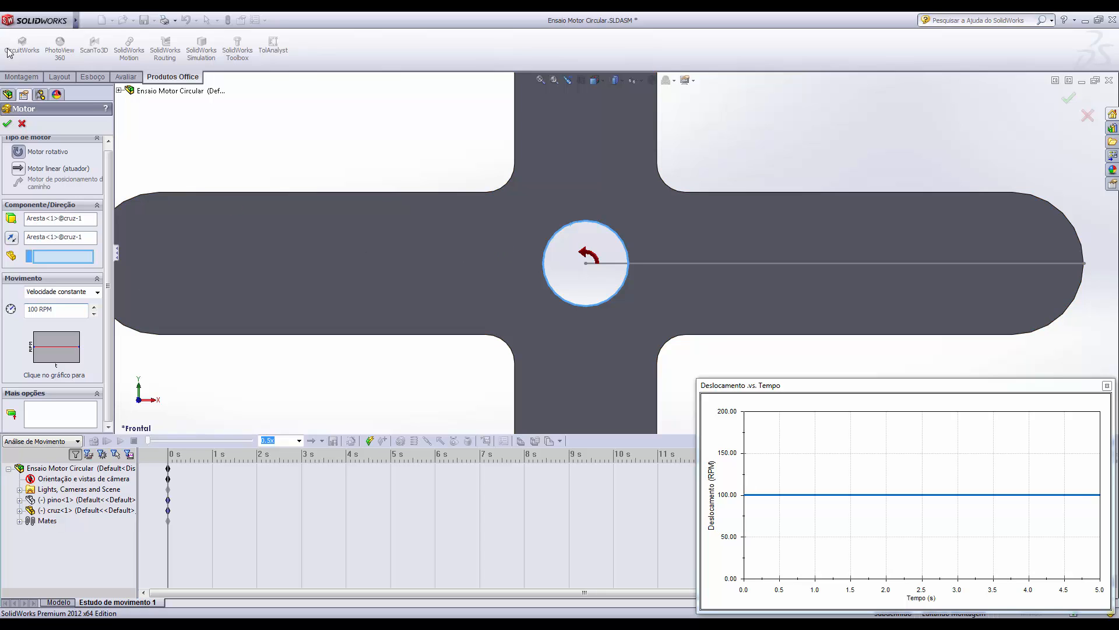
left_click(1107, 385)
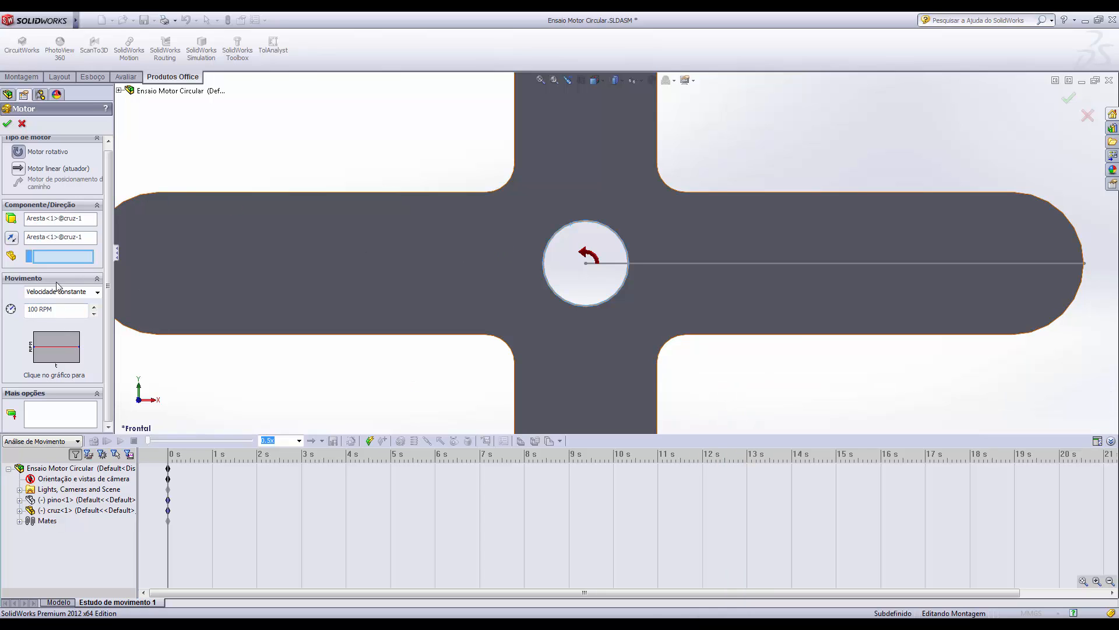
Step: Accept the rotary motor and check the end key of the study's timeline
left_click(7, 125)
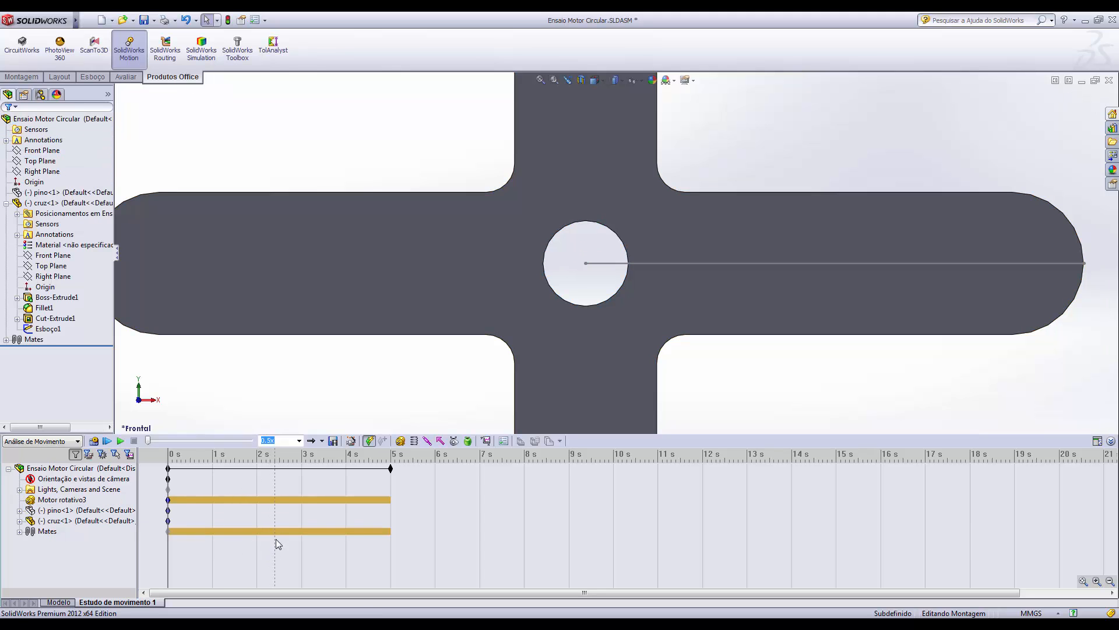
left_click(199, 469)
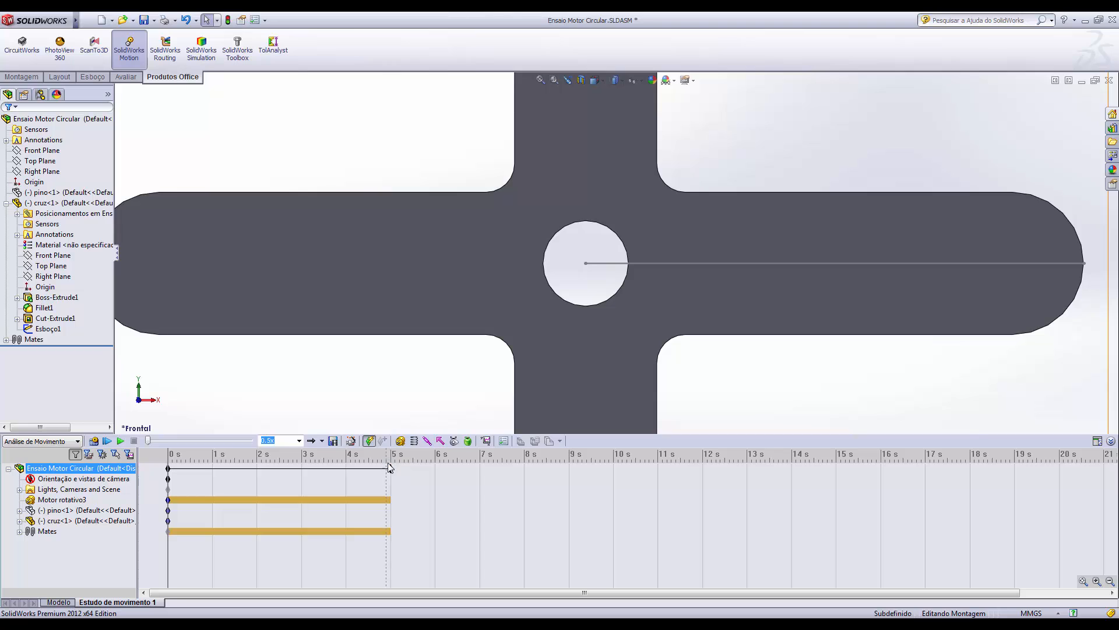
left_click(390, 468)
left_click(58, 479)
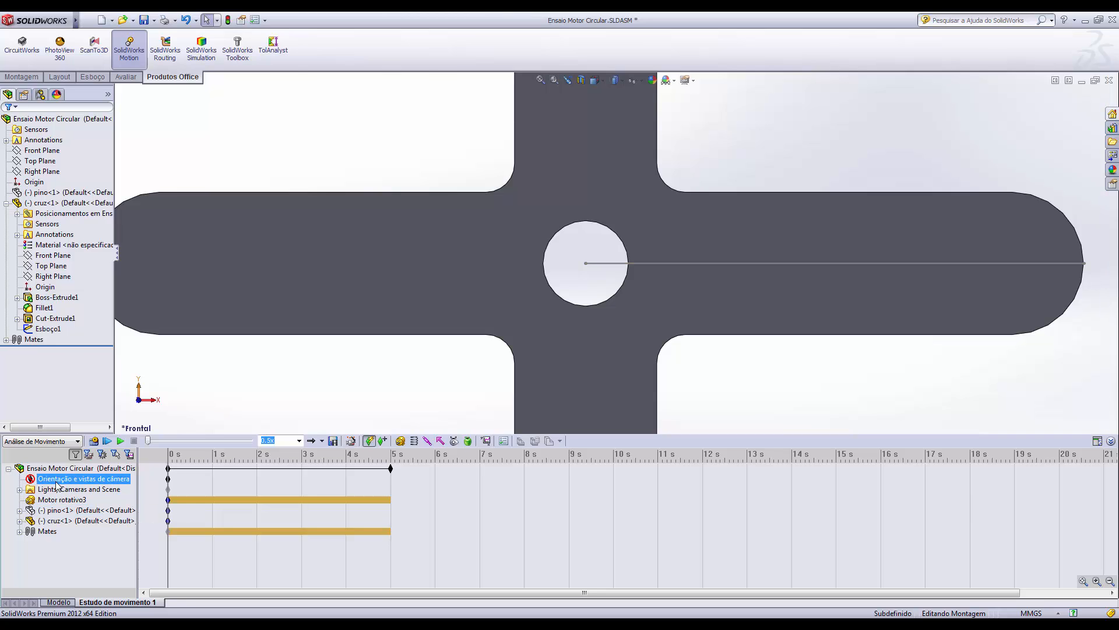
Step: Show the hidden pin in the cross's centre hole again
right_click(58, 511)
left_click(94, 352)
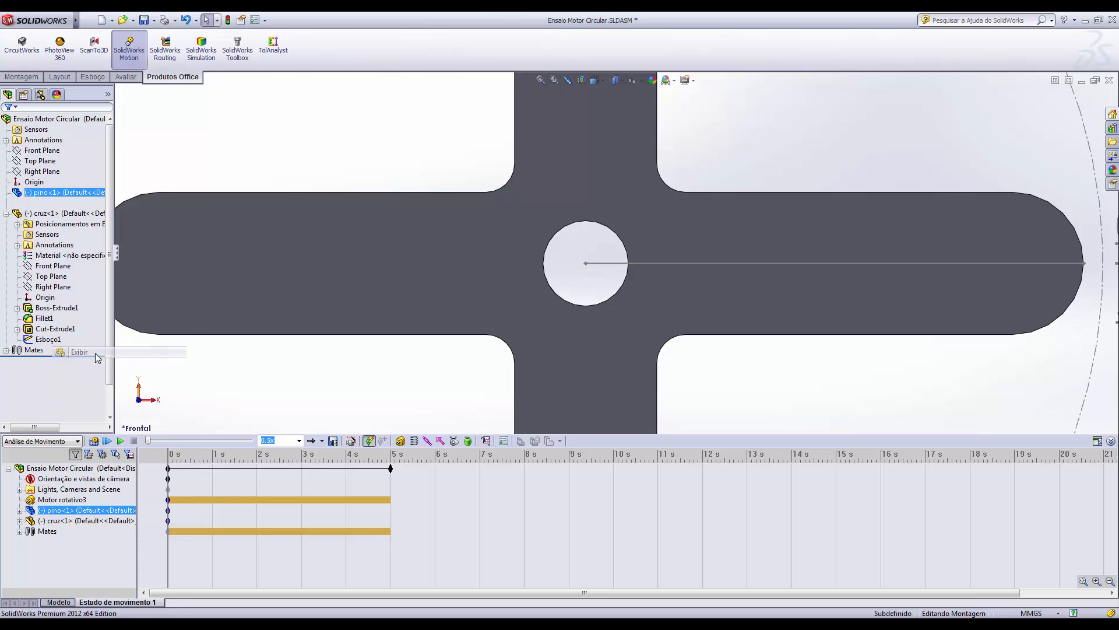
left_click(613, 296)
scroll(613, 296, "up", 7)
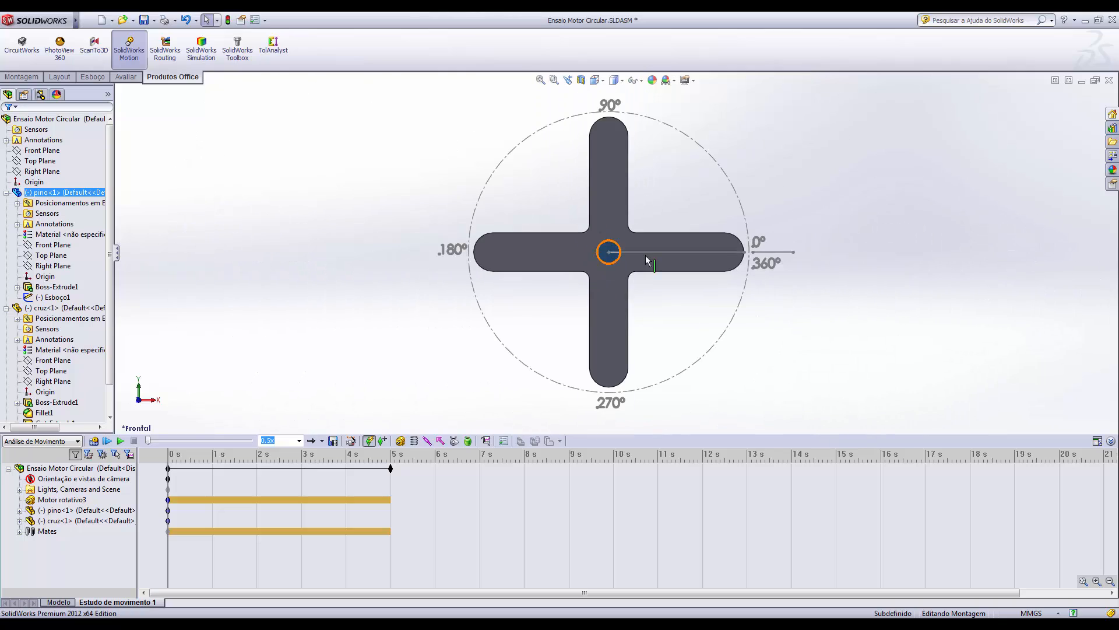
key("g")
key("g")
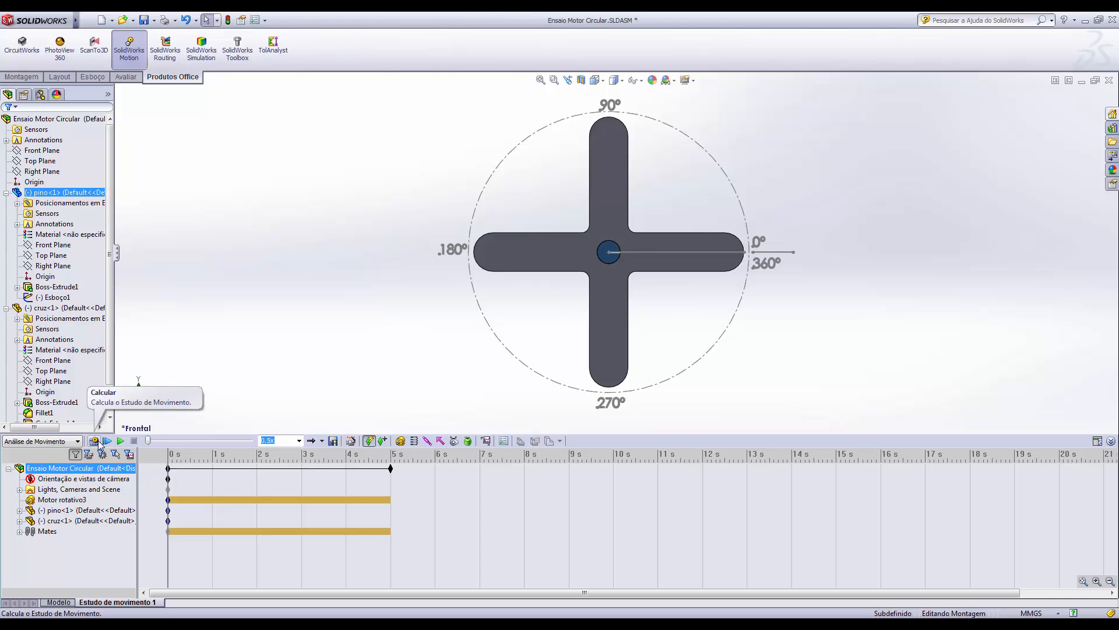
Step: Calculate the Motion Analysis study and return the timeline to 0 s
left_click(94, 442)
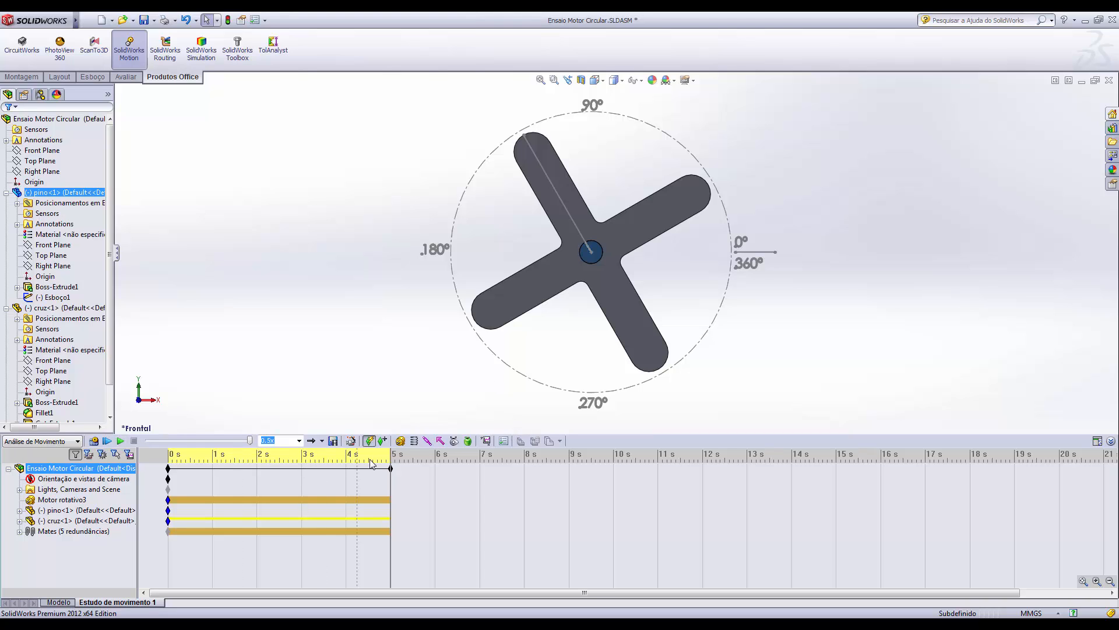
left_click_drag(391, 454, 169, 455)
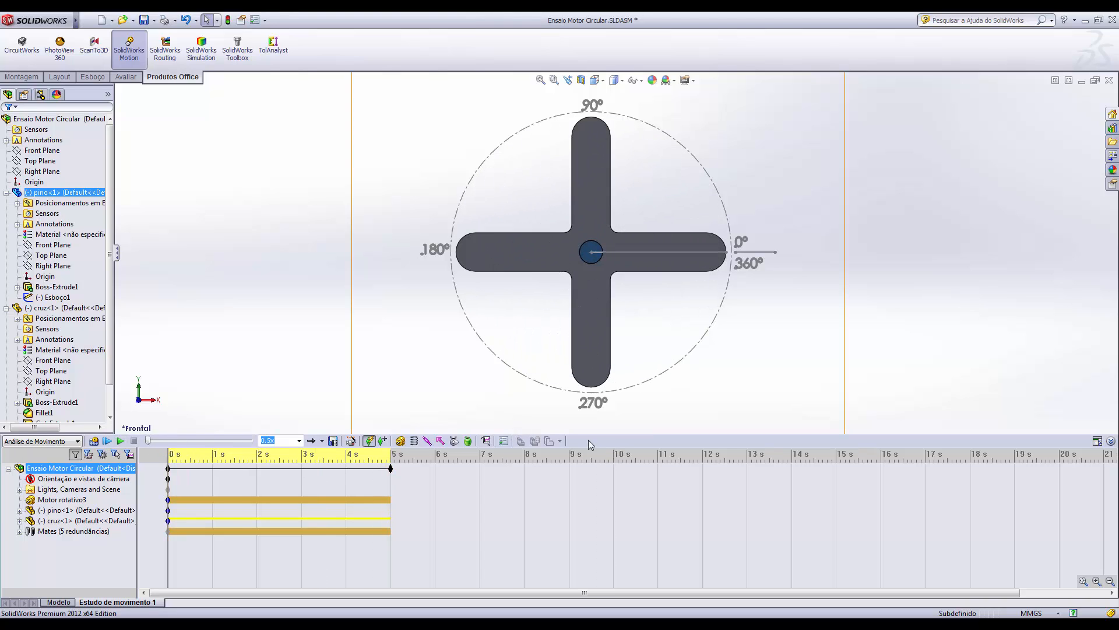
Step: Accept the Motion Analysis study properties with 80 frames per second and recalculate the study
left_click(505, 441)
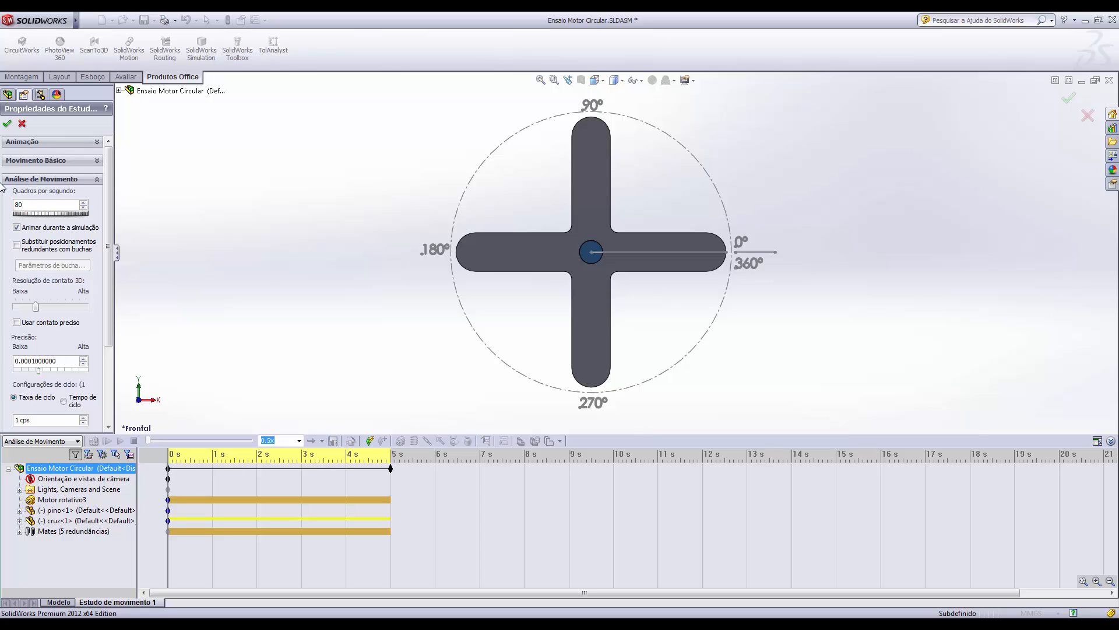
left_click(7, 123)
left_click(985, 294)
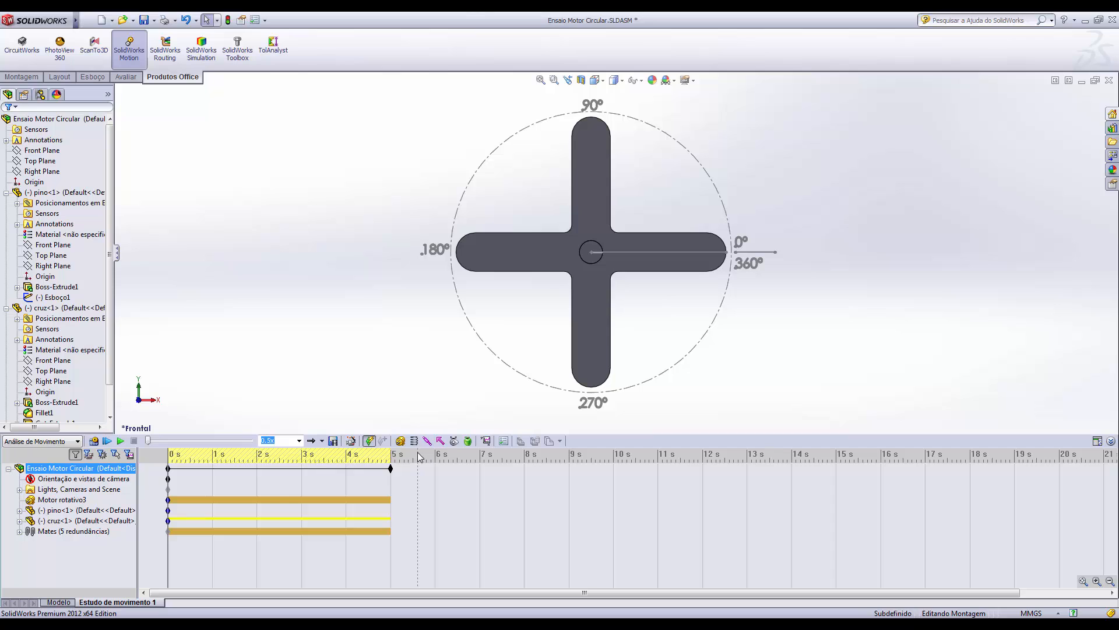
left_click(93, 441)
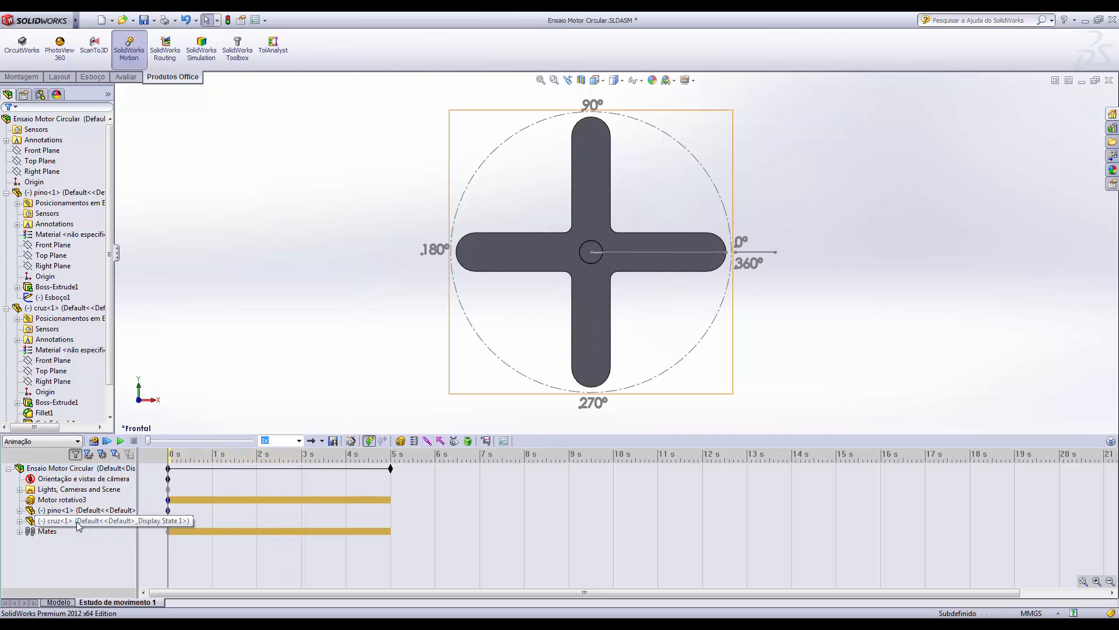
Step: With the study type set to Animação, edit the rotary motor and set its constant speed to 10 RPM
left_click(65, 501)
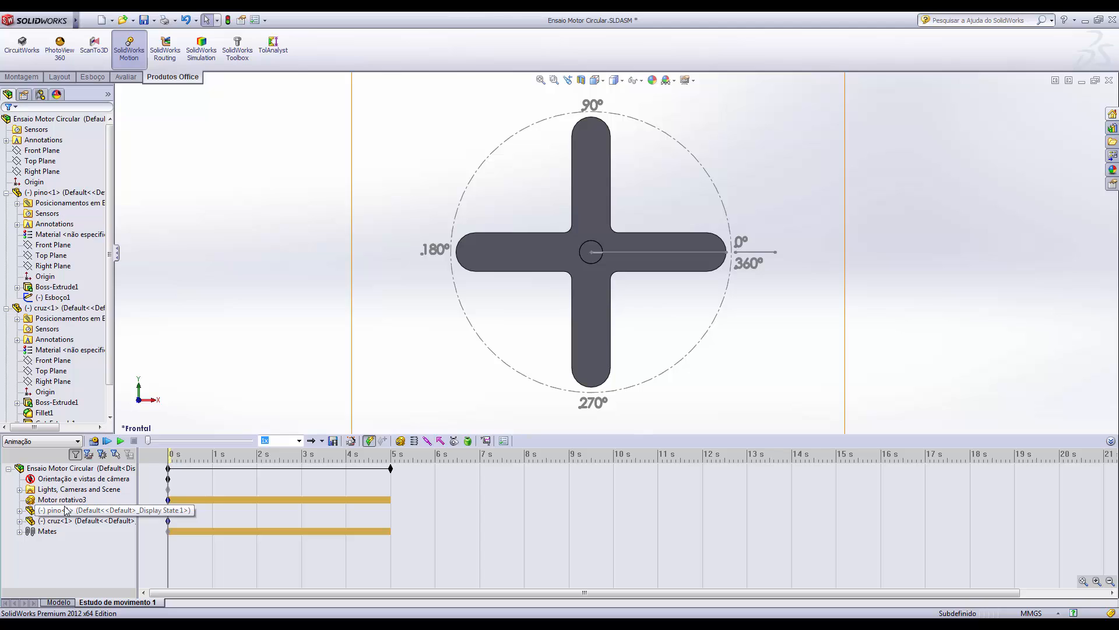
right_click(65, 503)
left_click(82, 511)
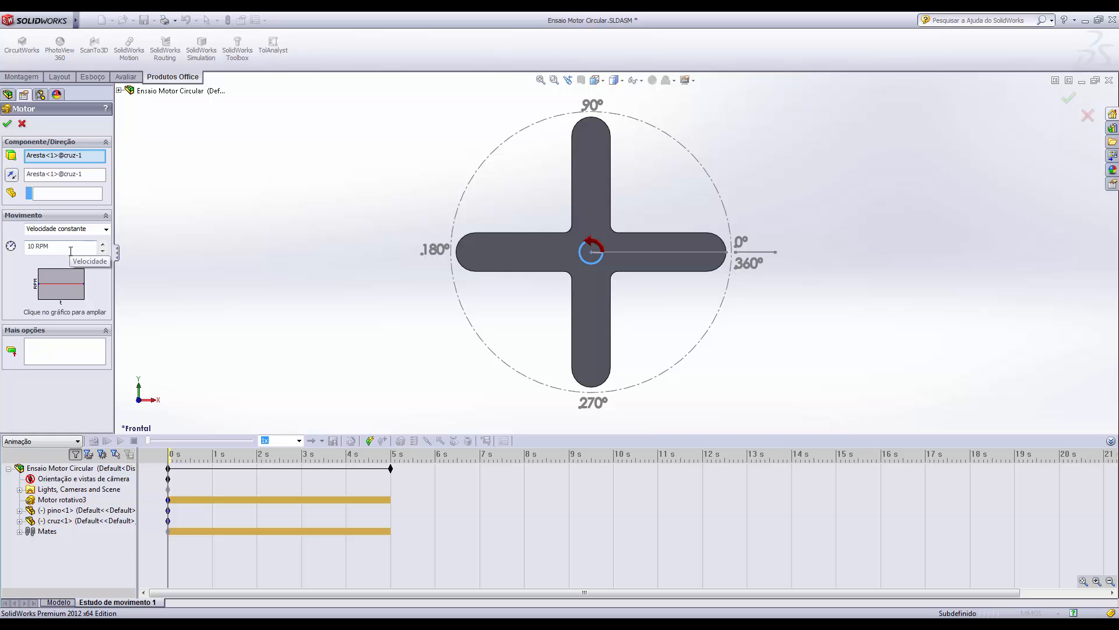
left_click_drag(71, 251, 2, 245)
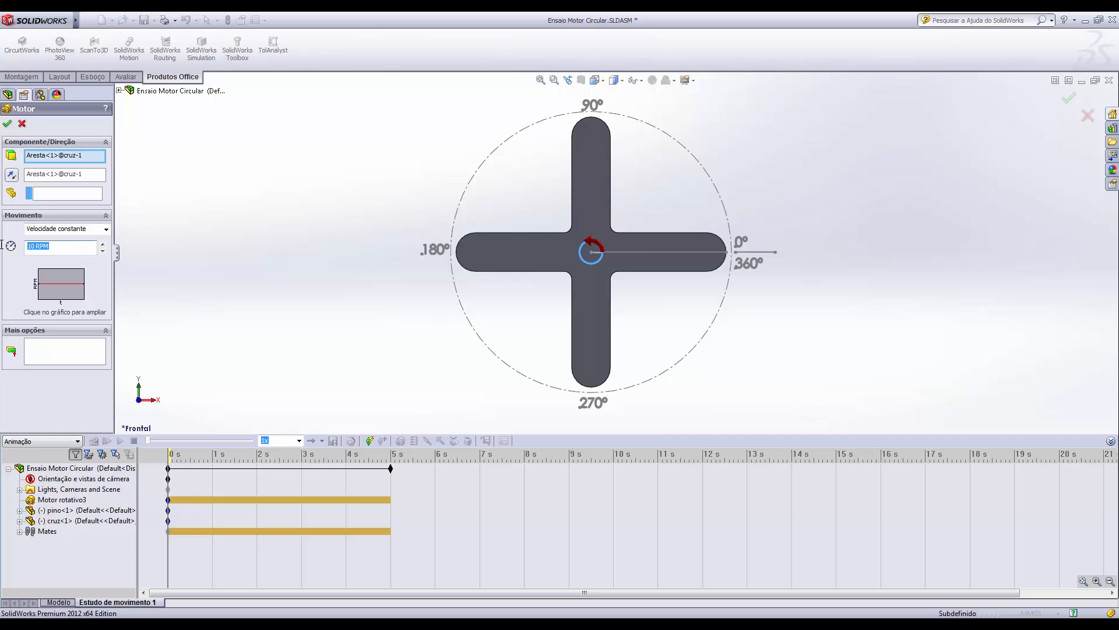
left_click(8, 124)
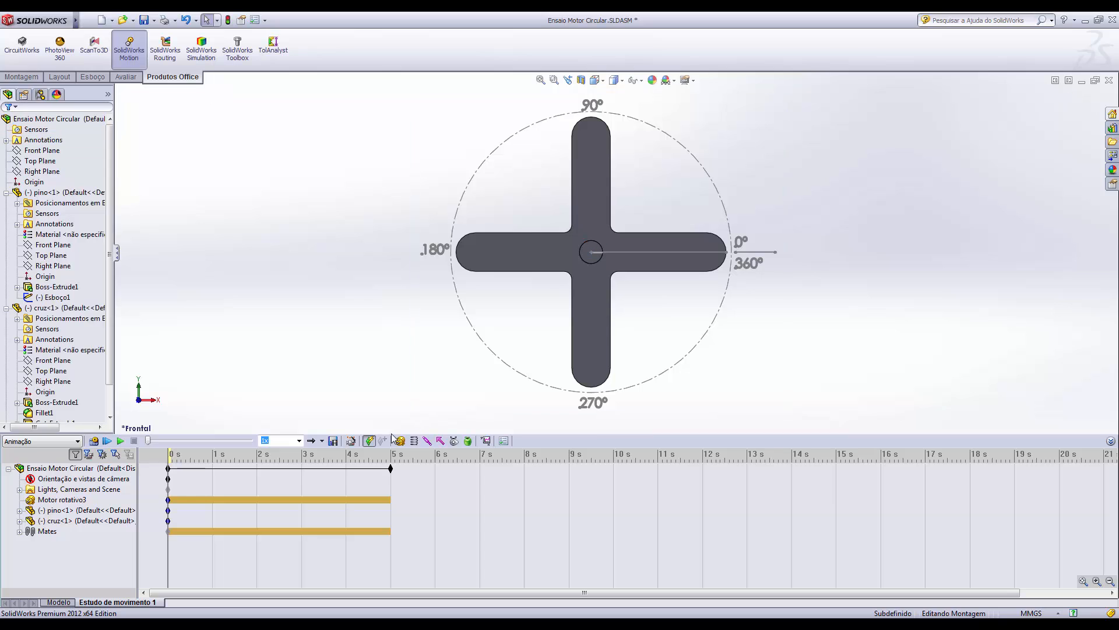
Step: Shorten the study's duration to 1.5 s and calculate it
left_click_drag(391, 468, 236, 477)
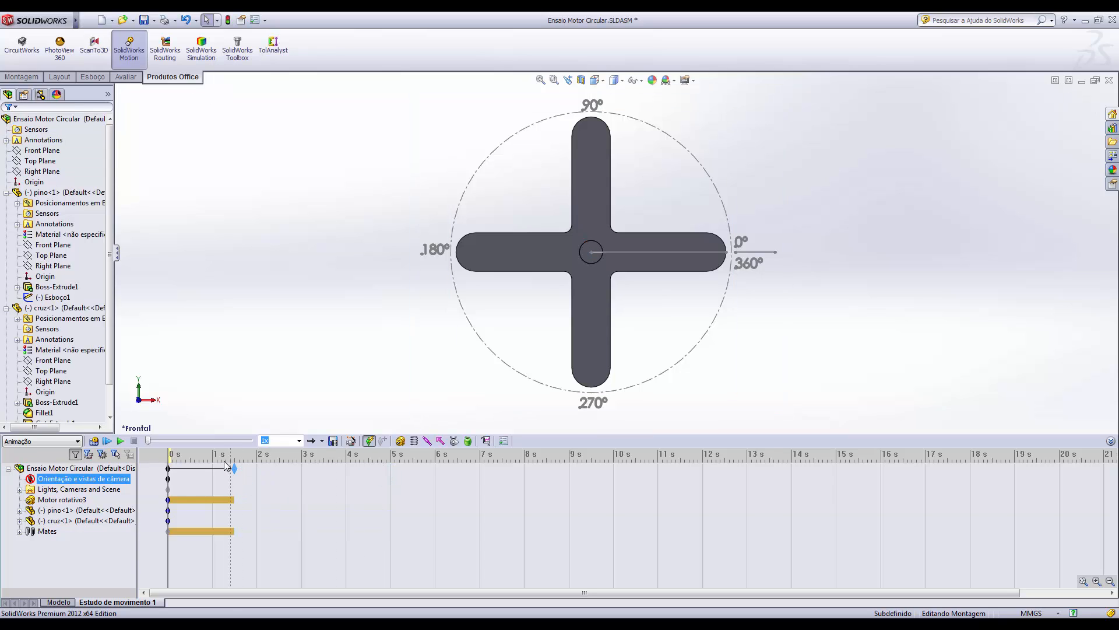
left_click(87, 468)
left_click(92, 442)
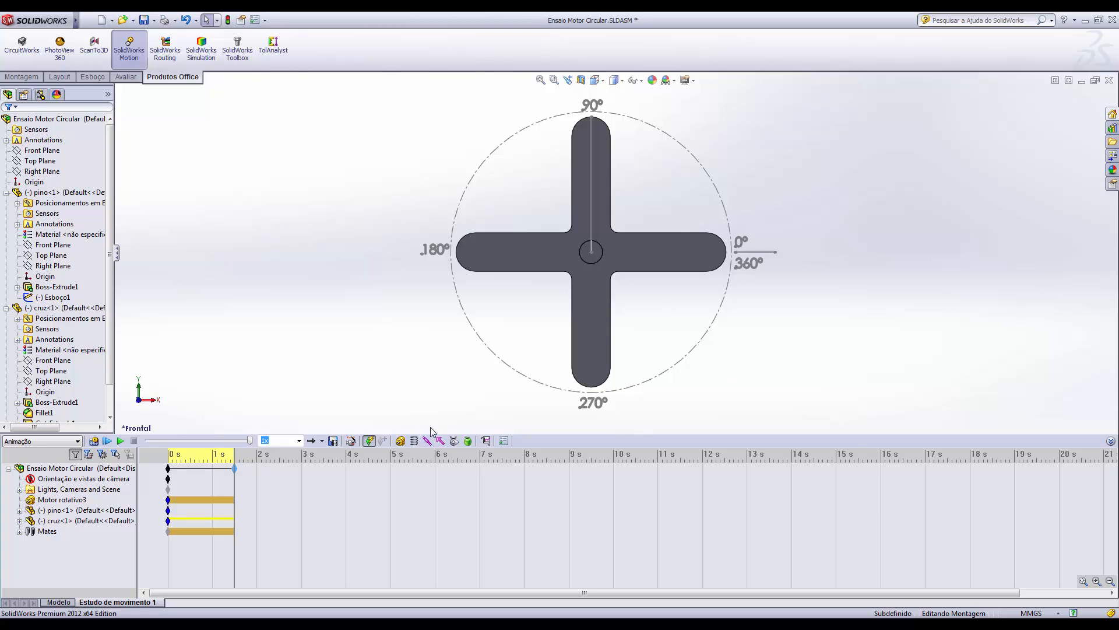
Step: Extend the study's duration to 5 s and change the rotary motor's motion type to Distância
scroll(102, 353, "down", 1)
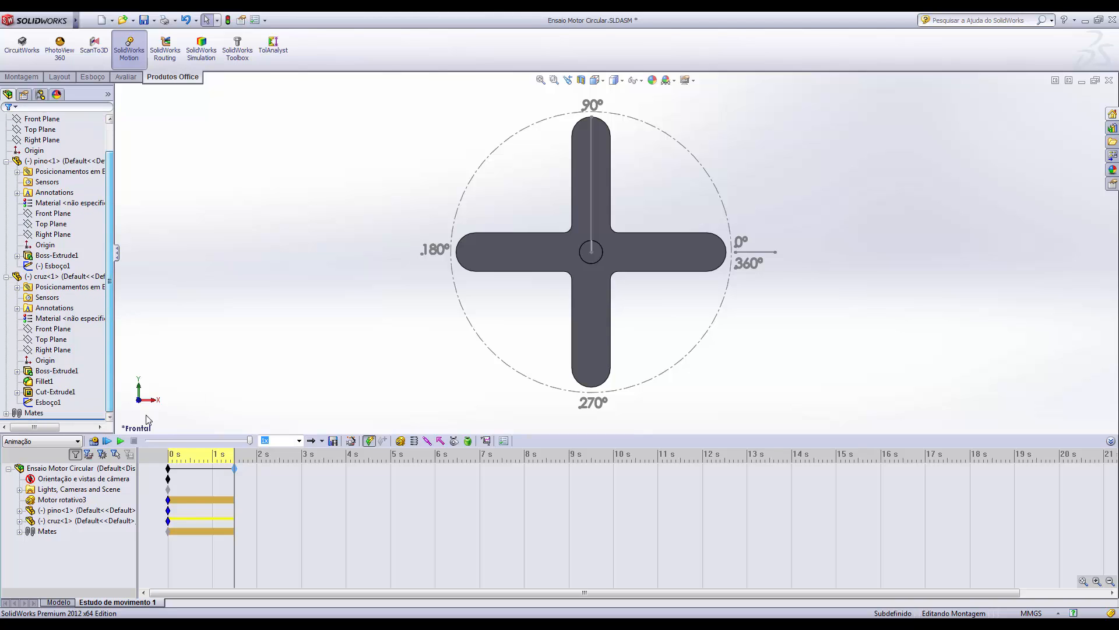
left_click_drag(234, 468, 391, 476)
right_click(77, 501)
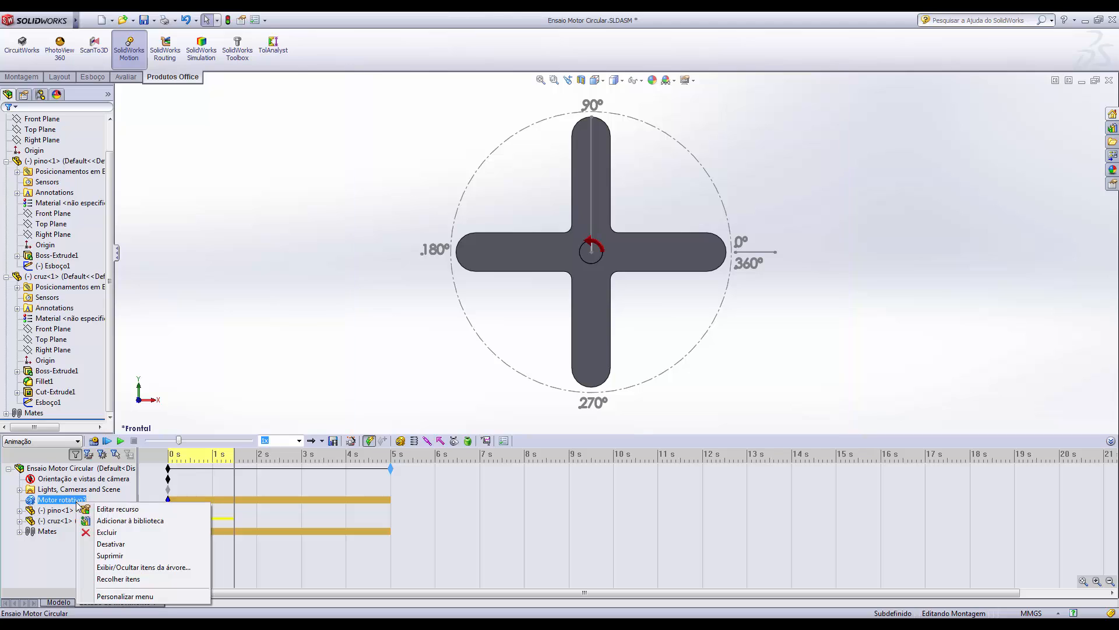
left_click(117, 509)
left_click(72, 228)
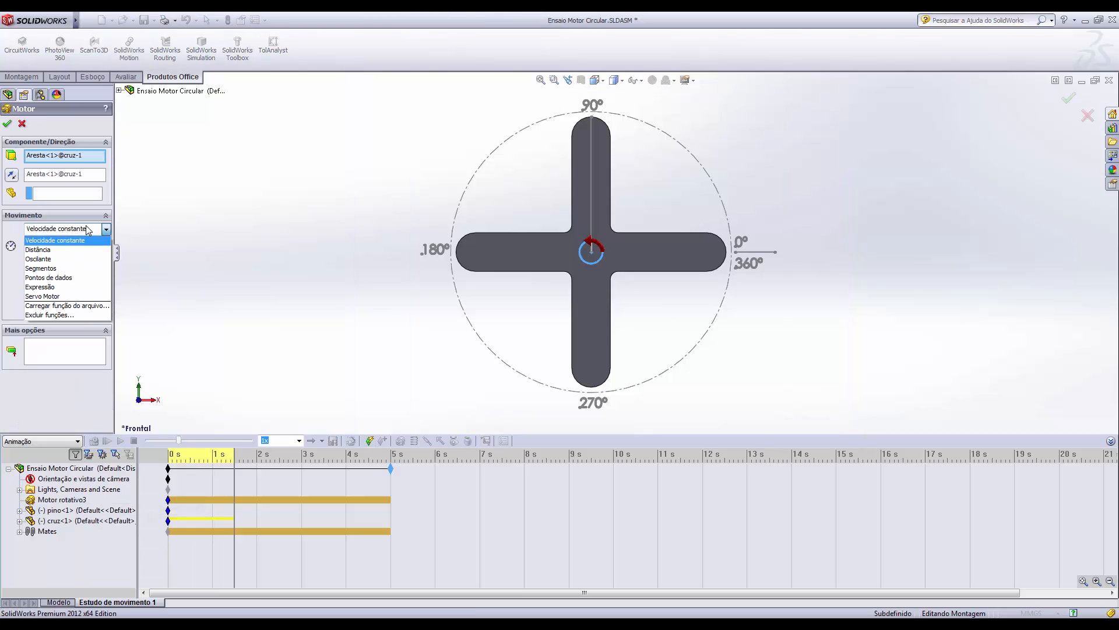
left_click(58, 250)
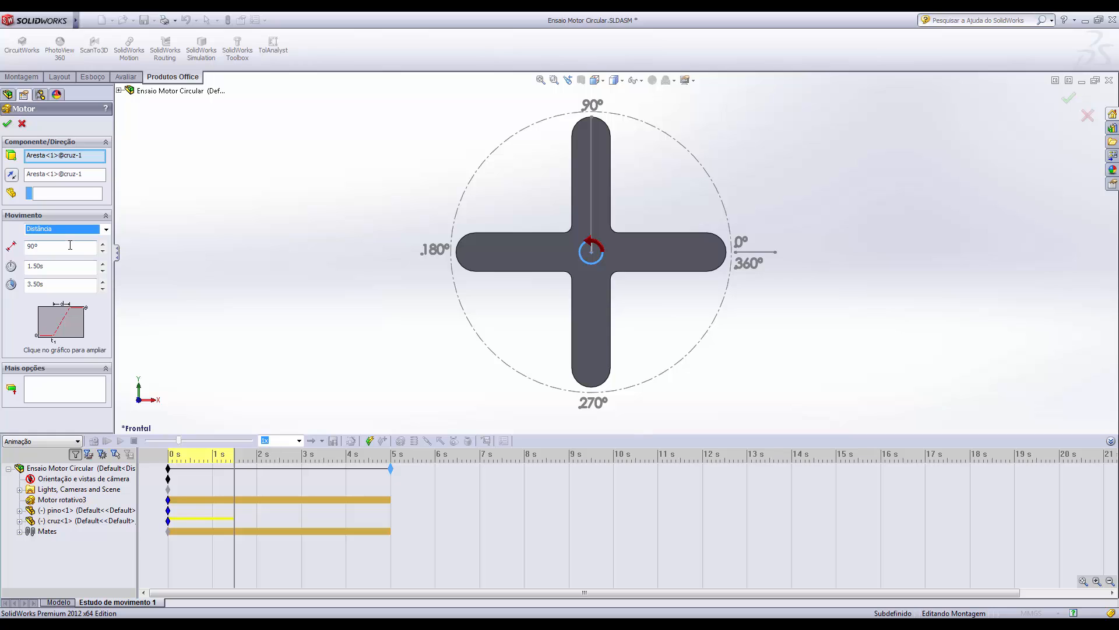
Step: Keep the motor's 90° displacement, and set its start time to 0 s and its duration to 5 s
double_click(59, 268)
left_click(51, 245)
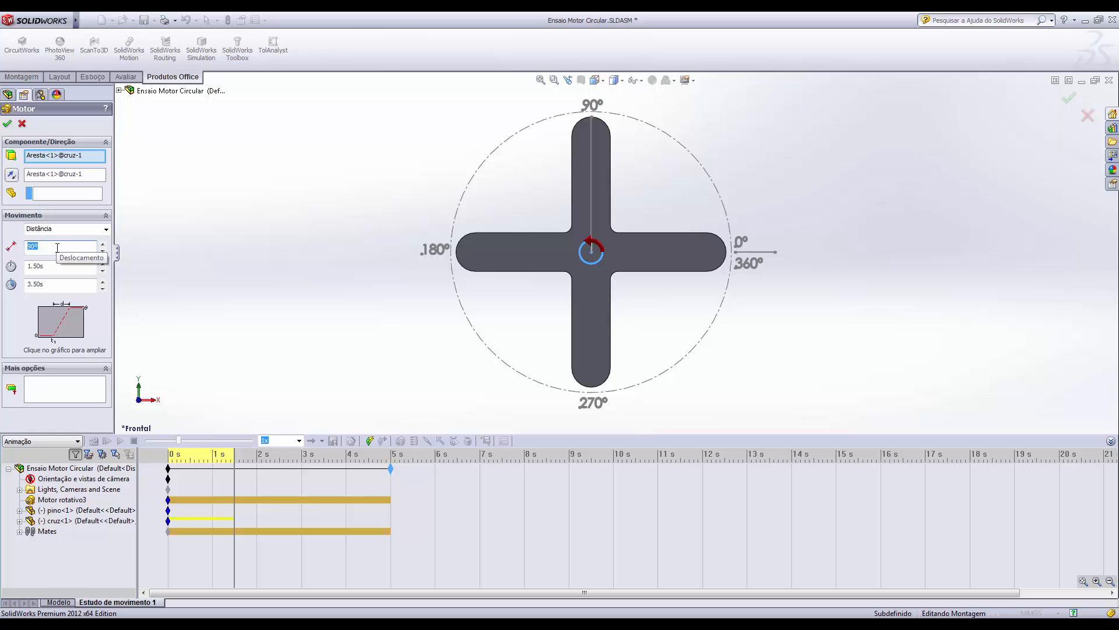
key("Tab")
type("0")
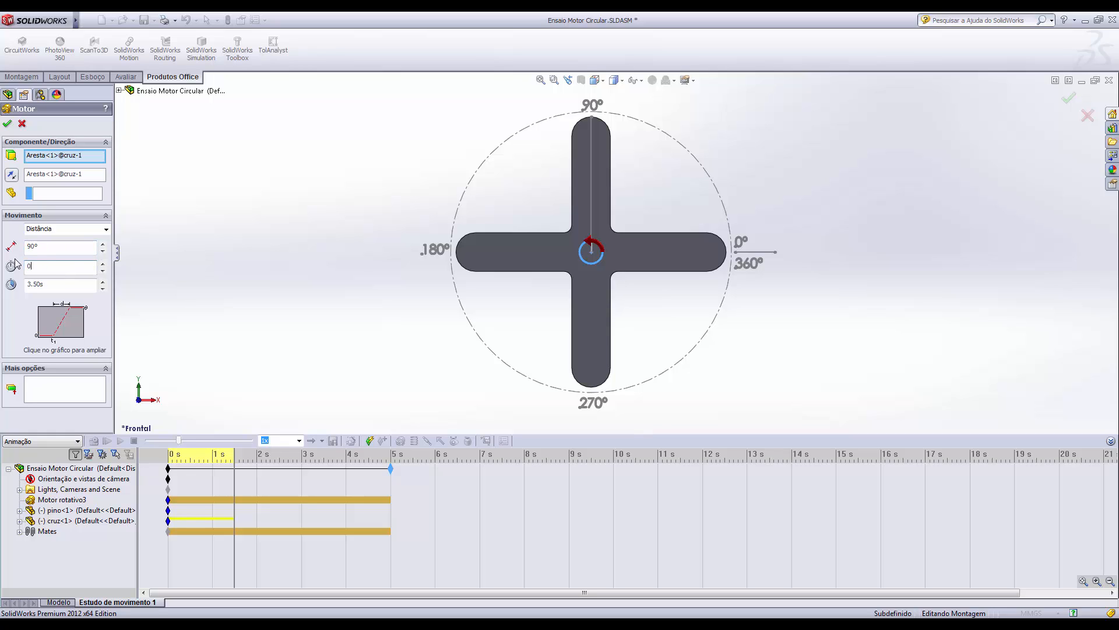
key("Tab")
type("5")
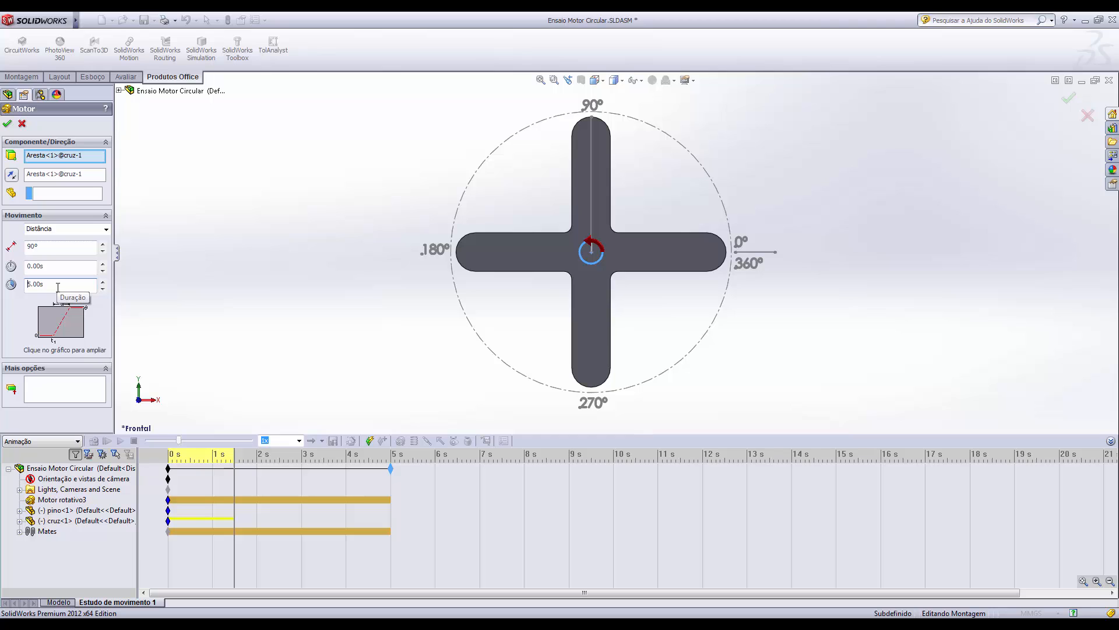
Step: Review the Distância motor's Deslocamento vs. Tempo graph, then accept the motor and calculate the study
left_click(64, 324)
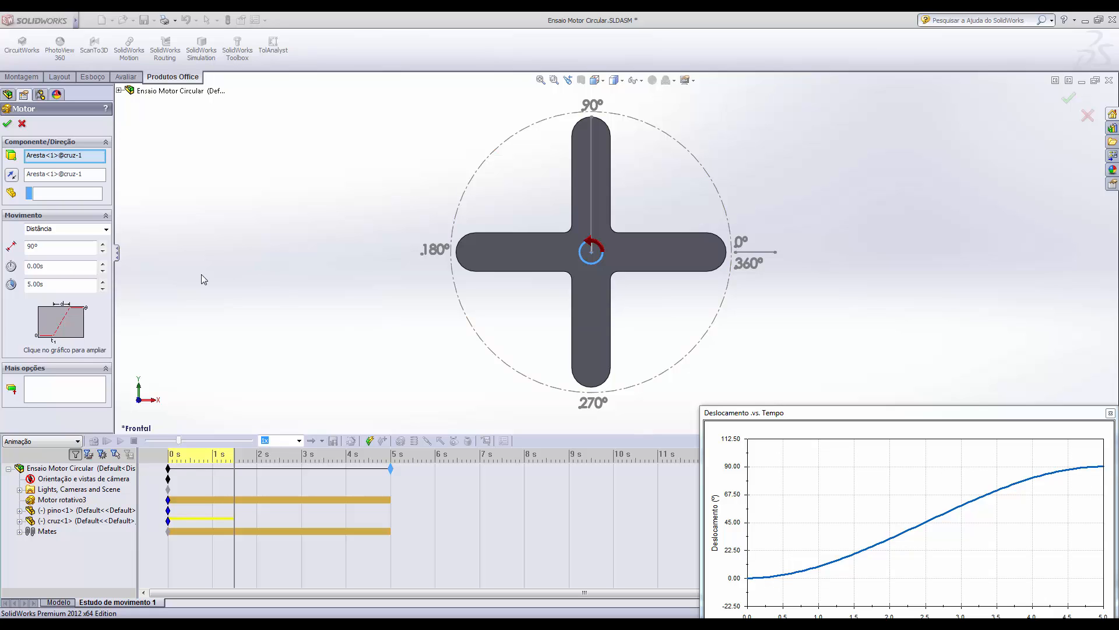
left_click(1110, 413)
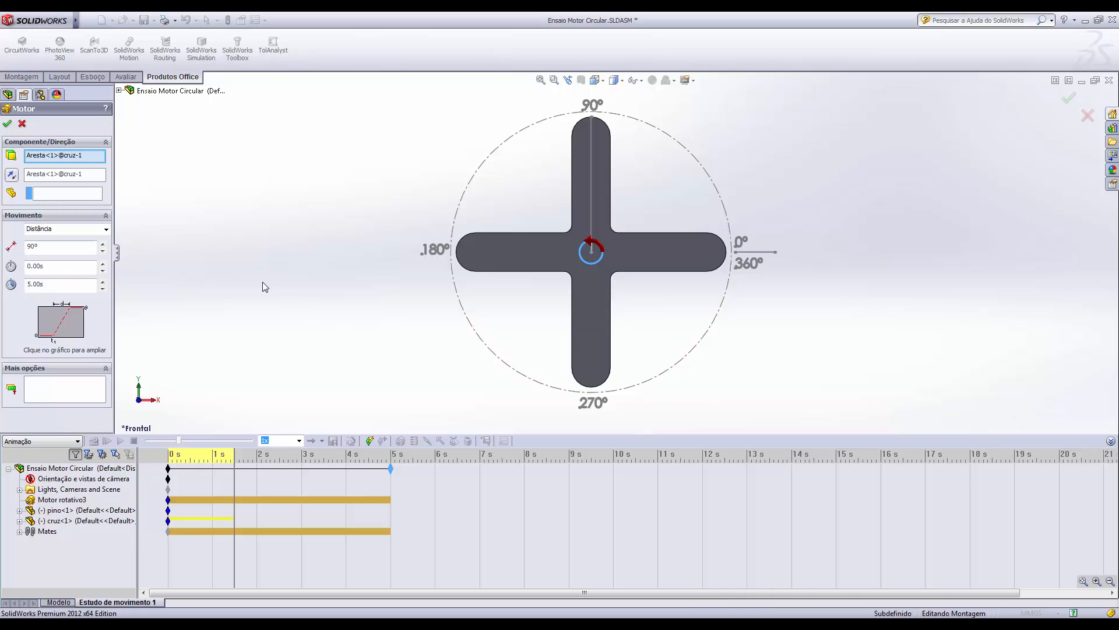
left_click(7, 123)
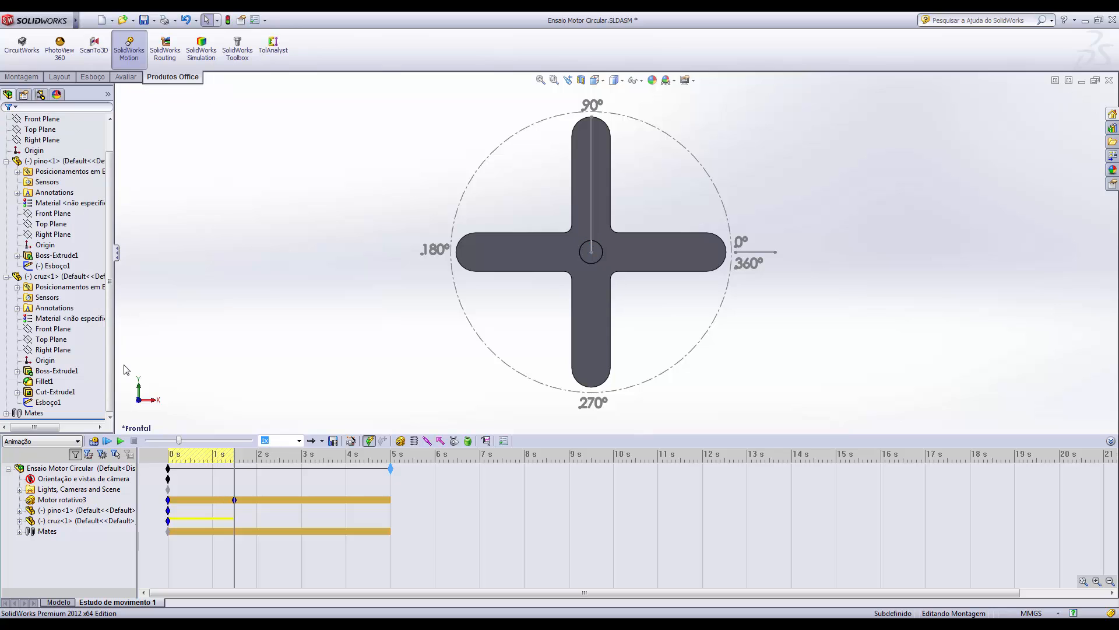
left_click(96, 443)
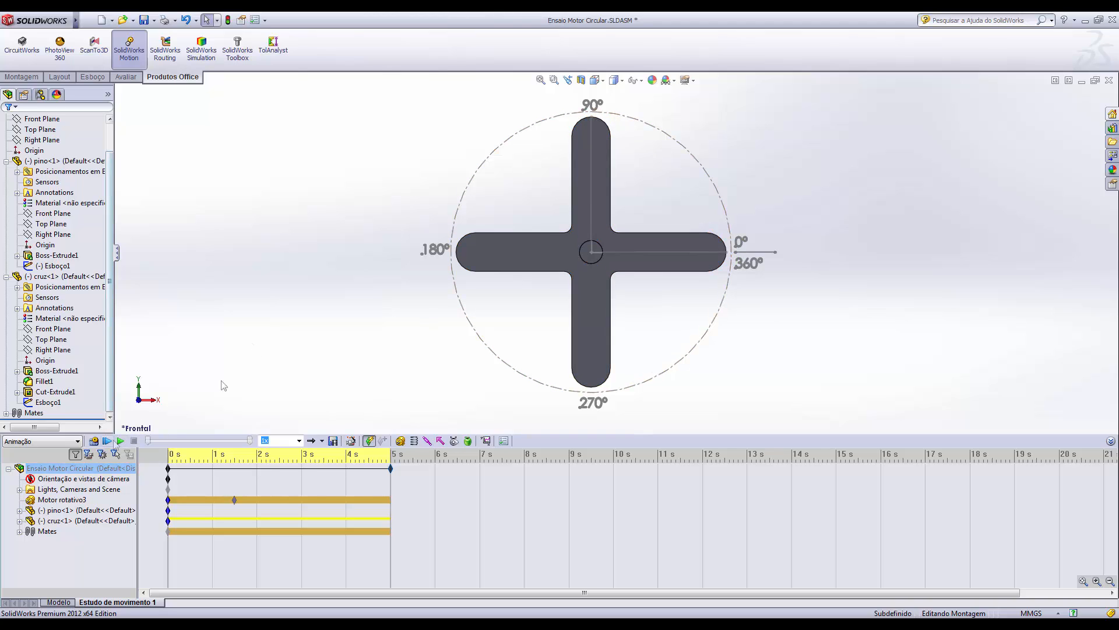
Step: Edit the rotary motor and change its motion type to Oscilante
left_click(74, 492)
right_click(74, 497)
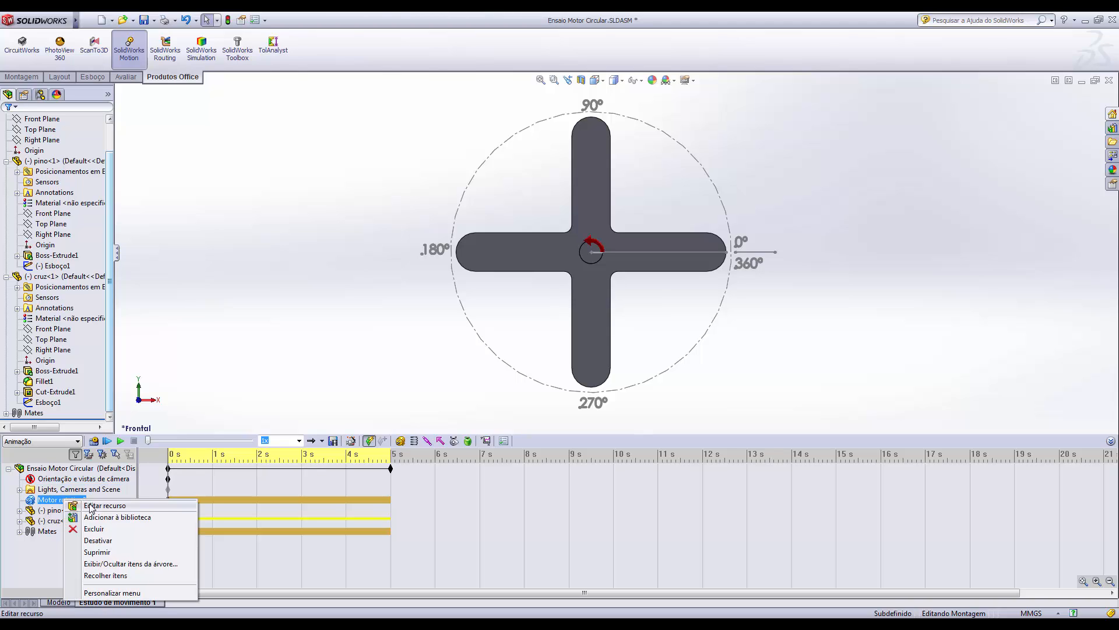
left_click(99, 504)
left_click(44, 230)
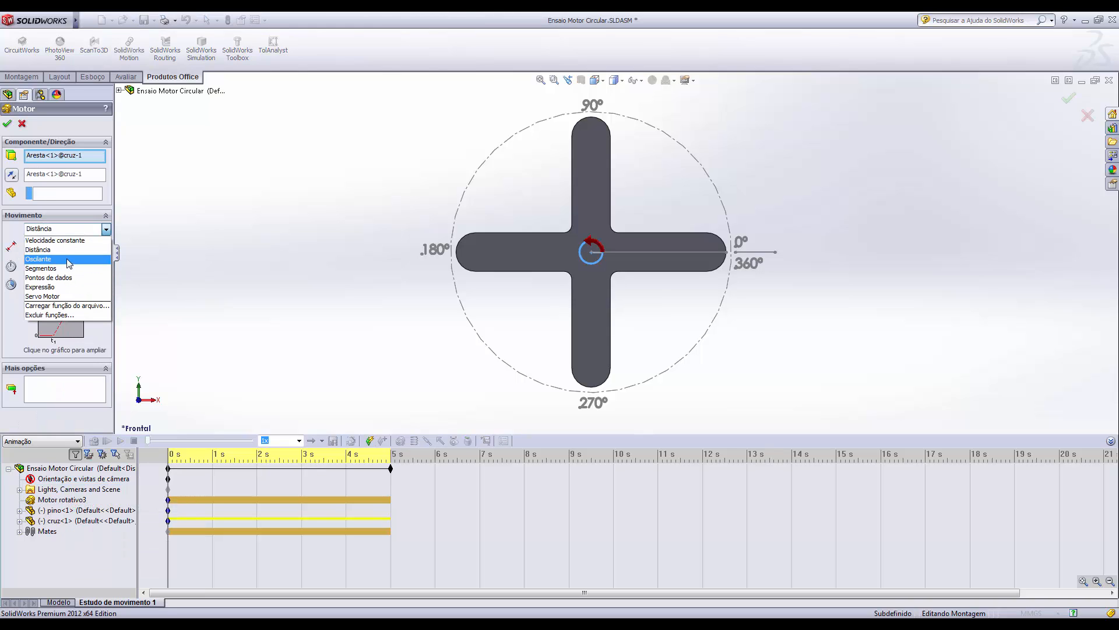
left_click(73, 260)
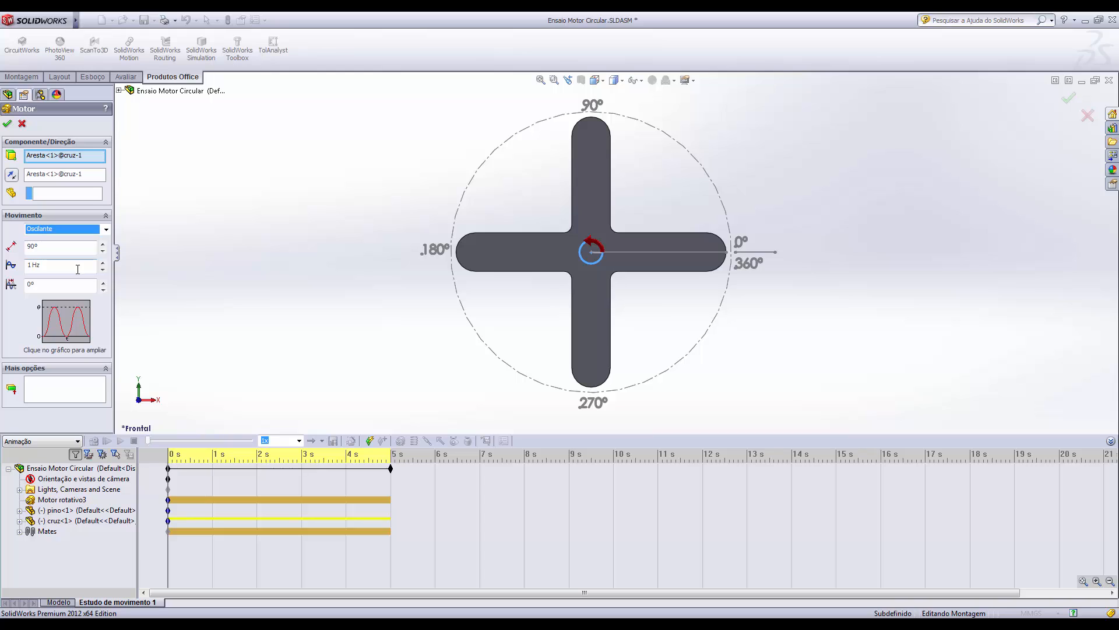
Step: Review the Oscilante motor's displacement graph, accept it with 90°, 1 Hz and 0° phase, and calculate the study
left_click(67, 323)
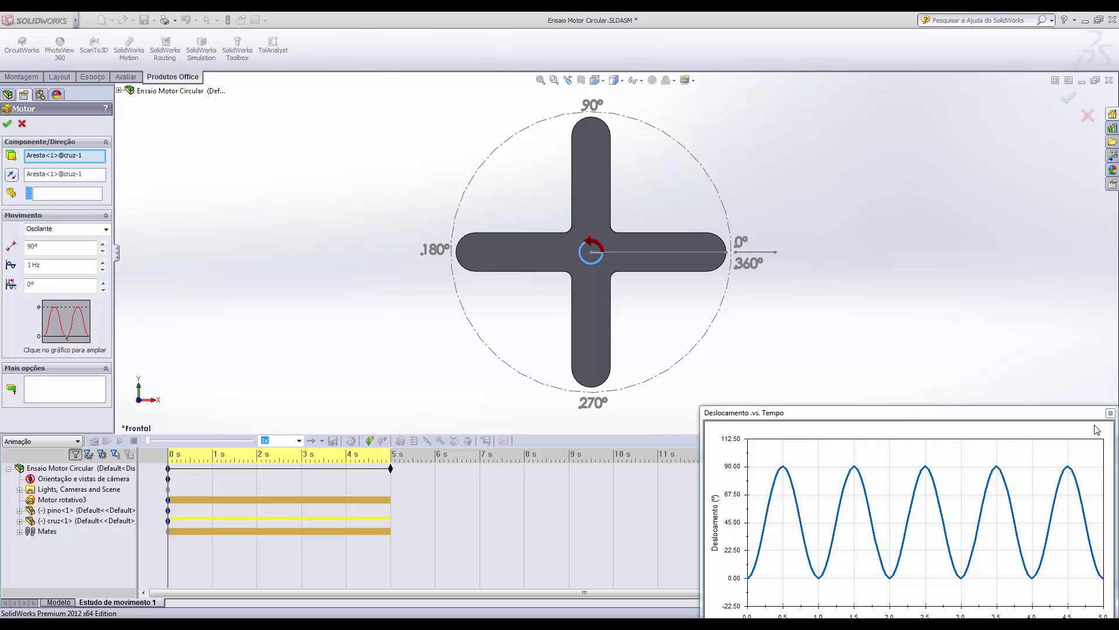
left_click(1110, 413)
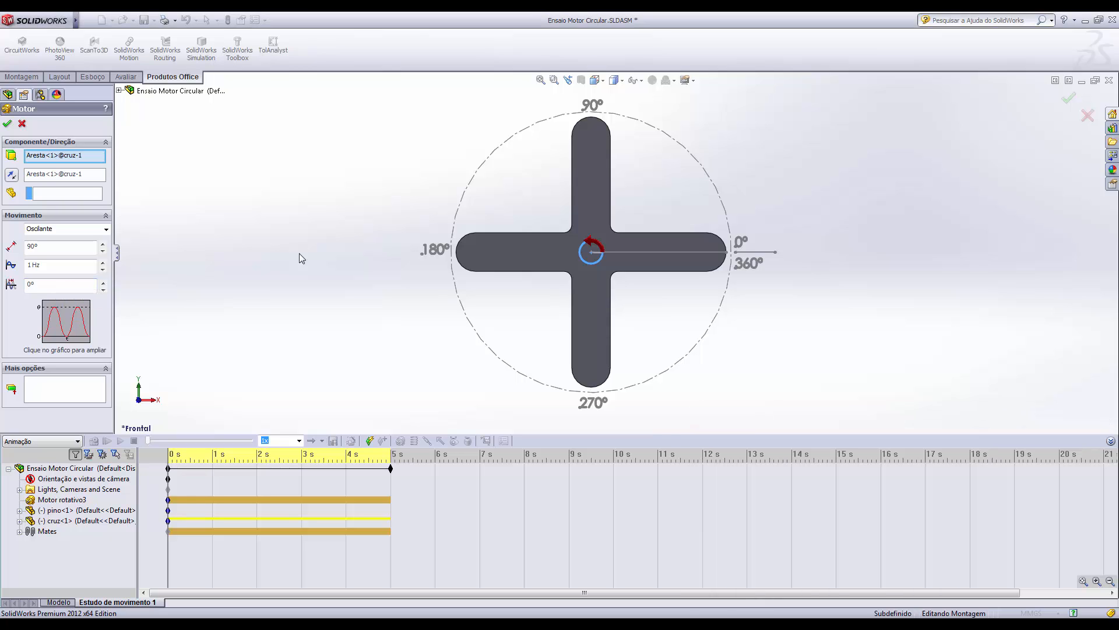
left_click(7, 123)
left_click(93, 440)
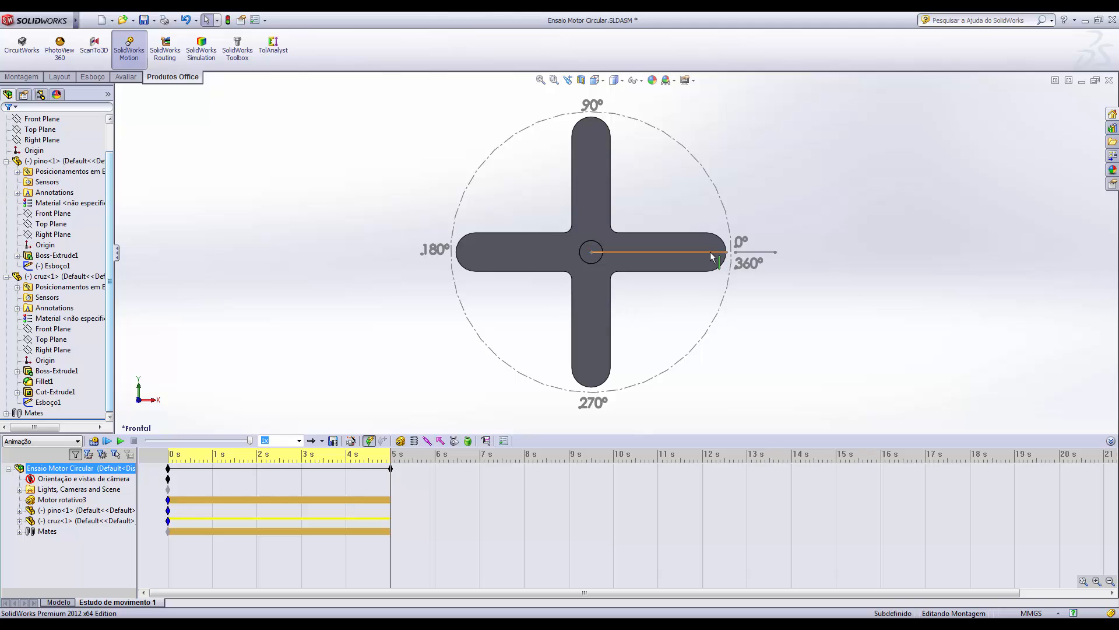
left_click(169, 468)
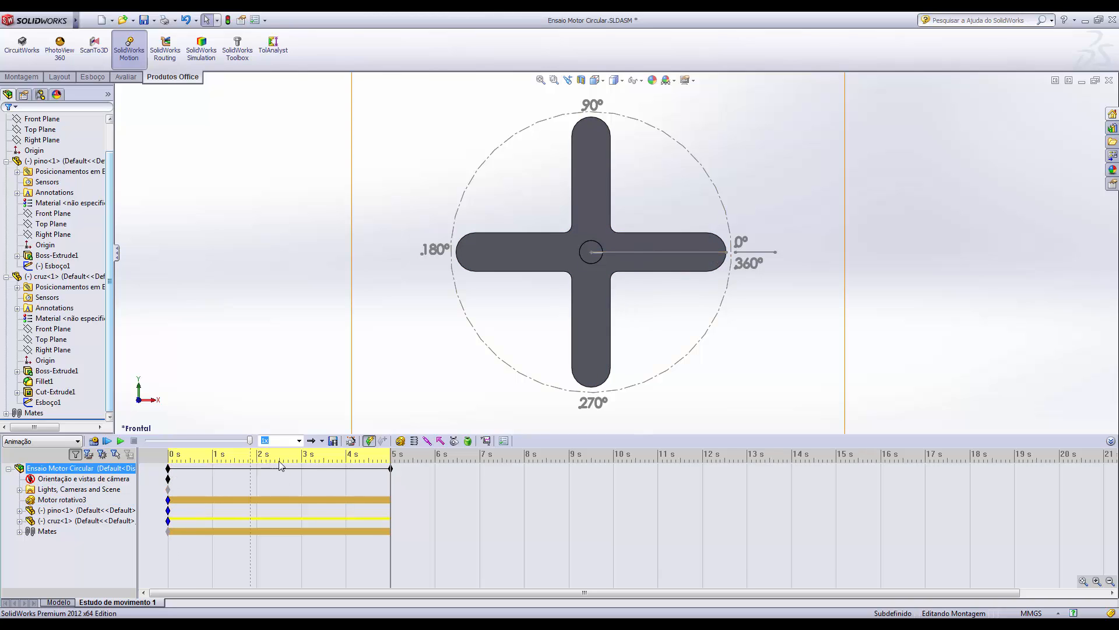
Step: Return the study timeline to 0 s, edit the rotary motor and enlarge its displacement graph
left_click(242, 486)
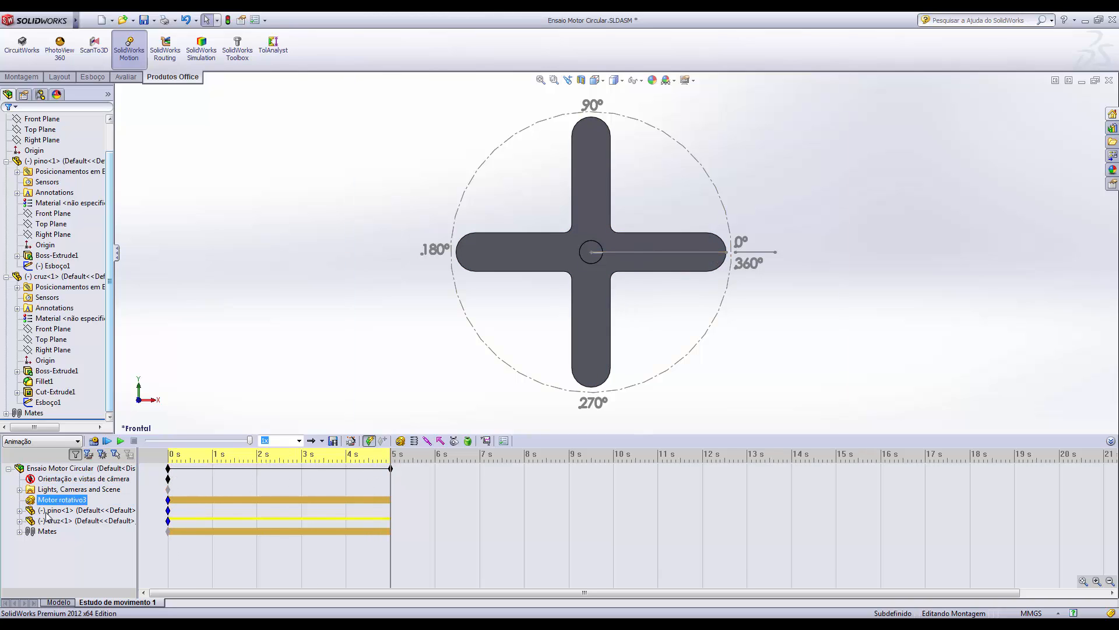
left_click(239, 470)
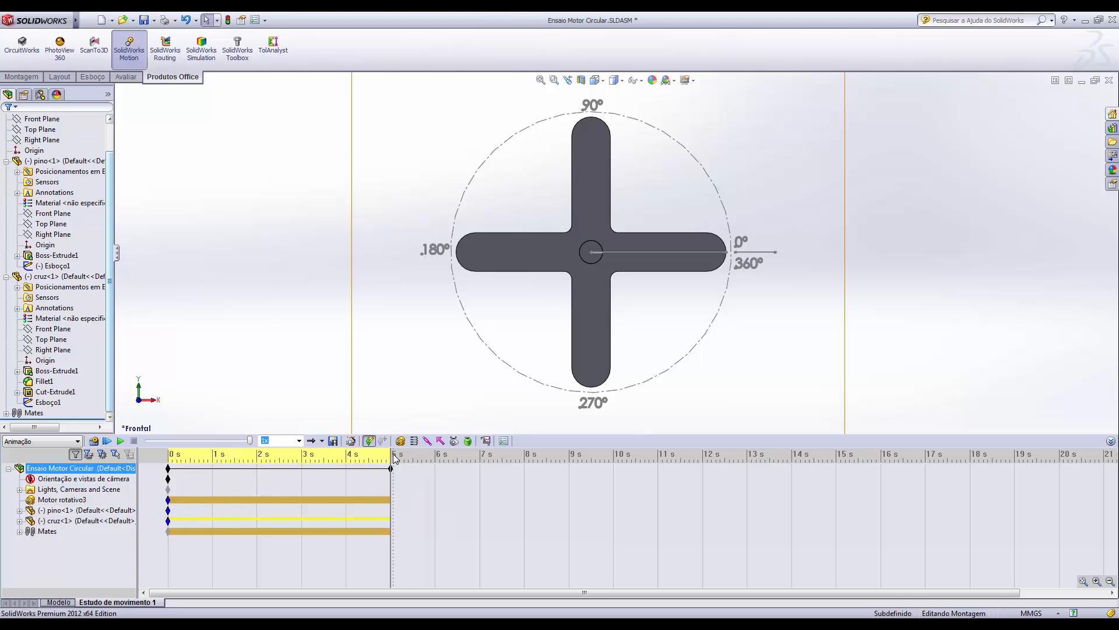
left_click_drag(390, 456, 141, 458)
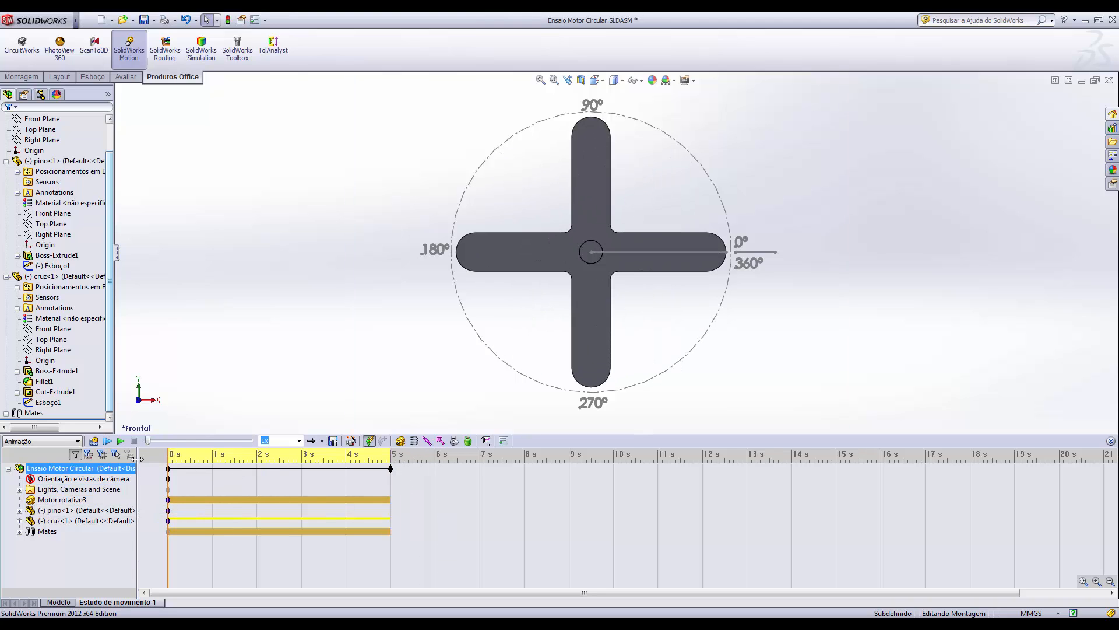
right_click(67, 502)
left_click(96, 507)
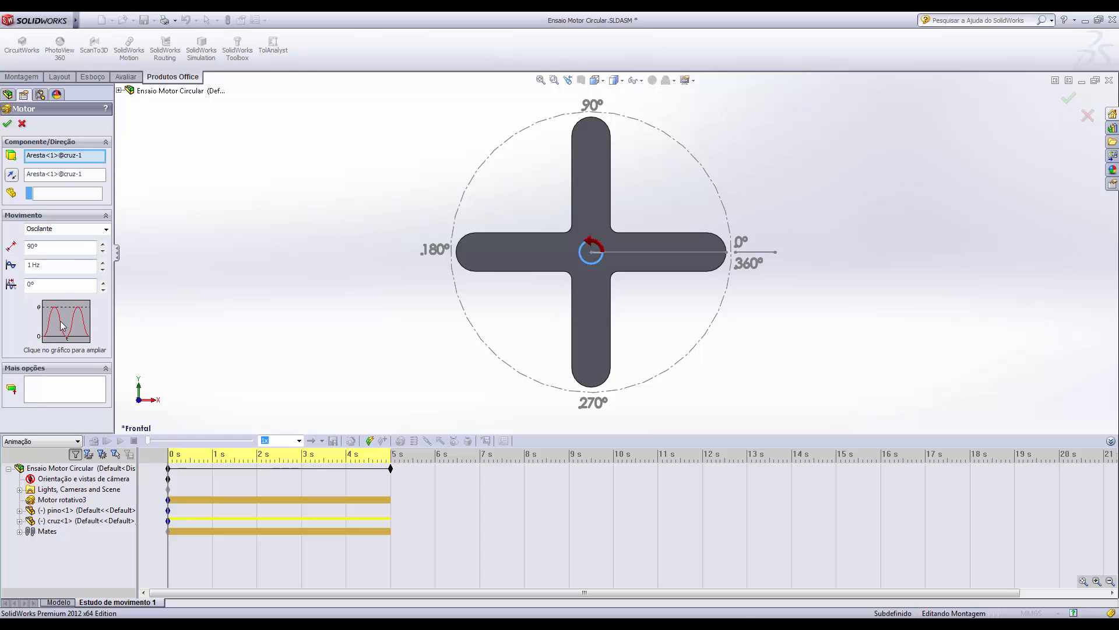
left_click(63, 325)
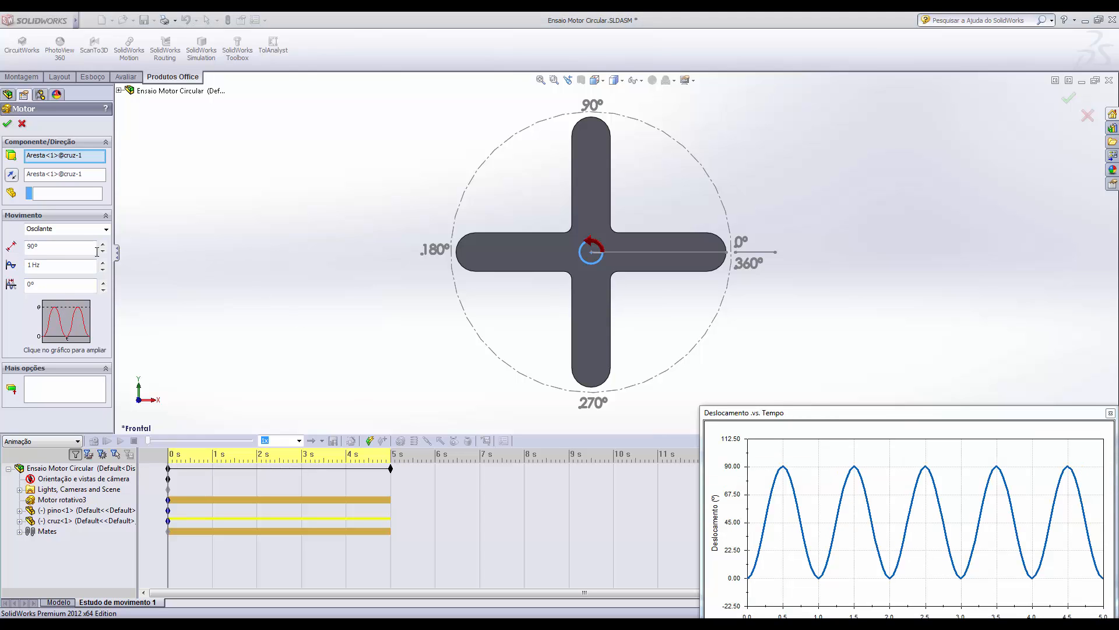
Step: Set the oscillating motor's displacement to 180° and its frequency to 0.5 Hz
double_click(68, 245)
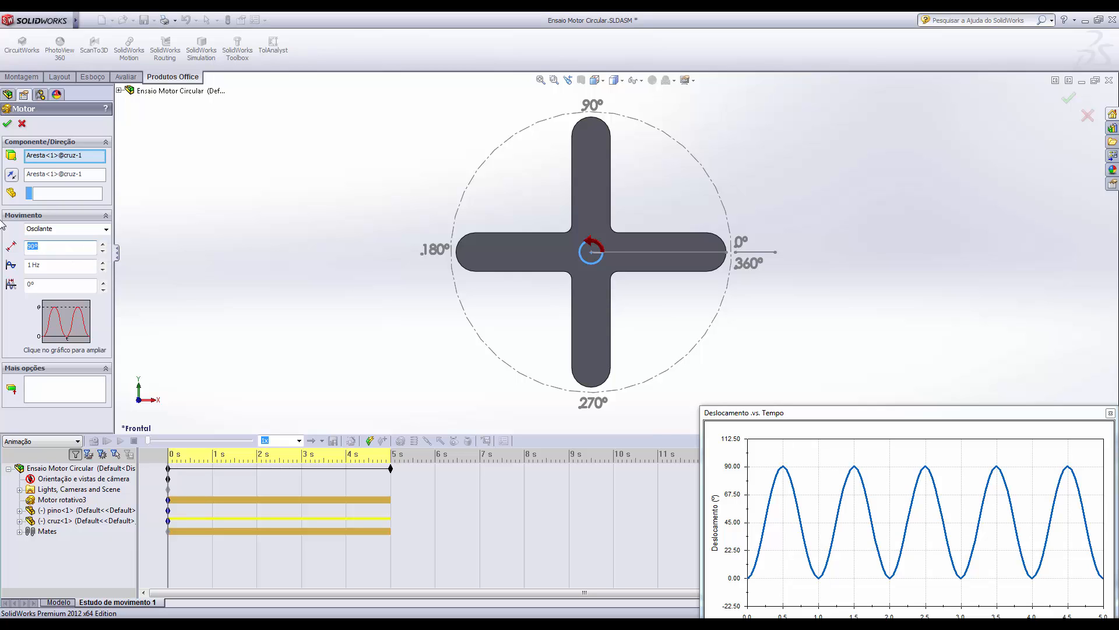
type("180")
left_click(65, 266)
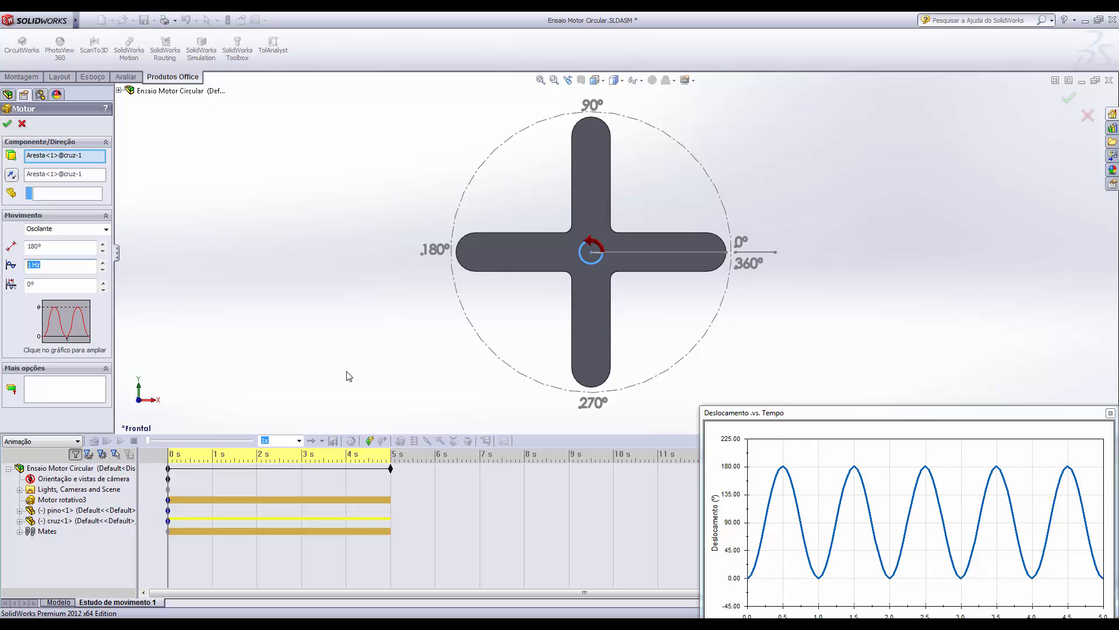
type("0,5")
key("Return")
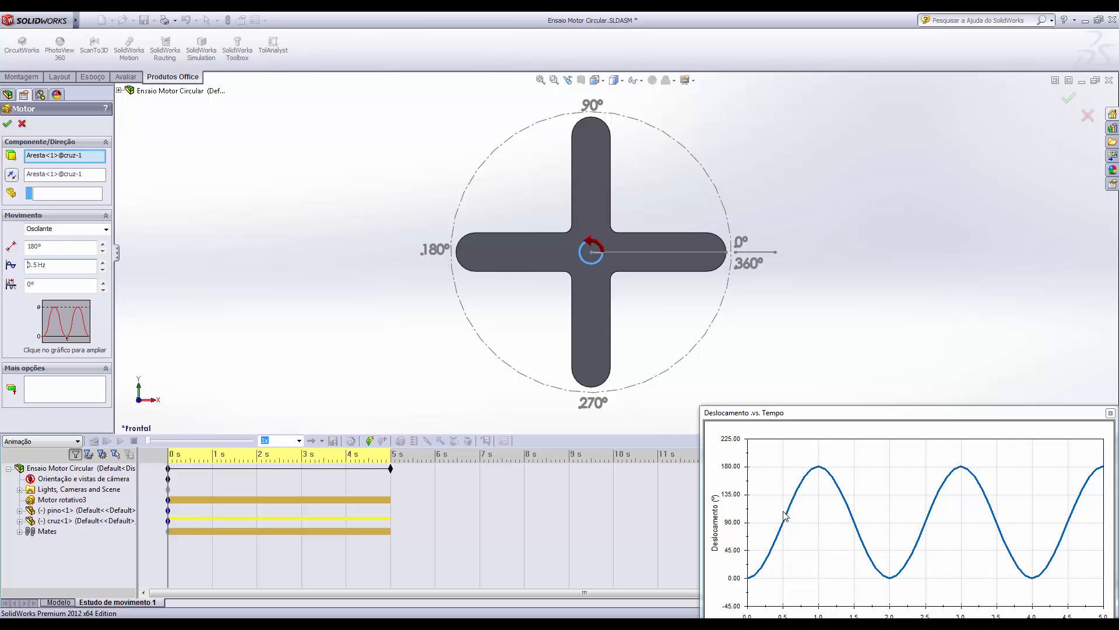
Step: Set the motor's phase shift to 90°, accept the motor and calculate the study
left_click(51, 282)
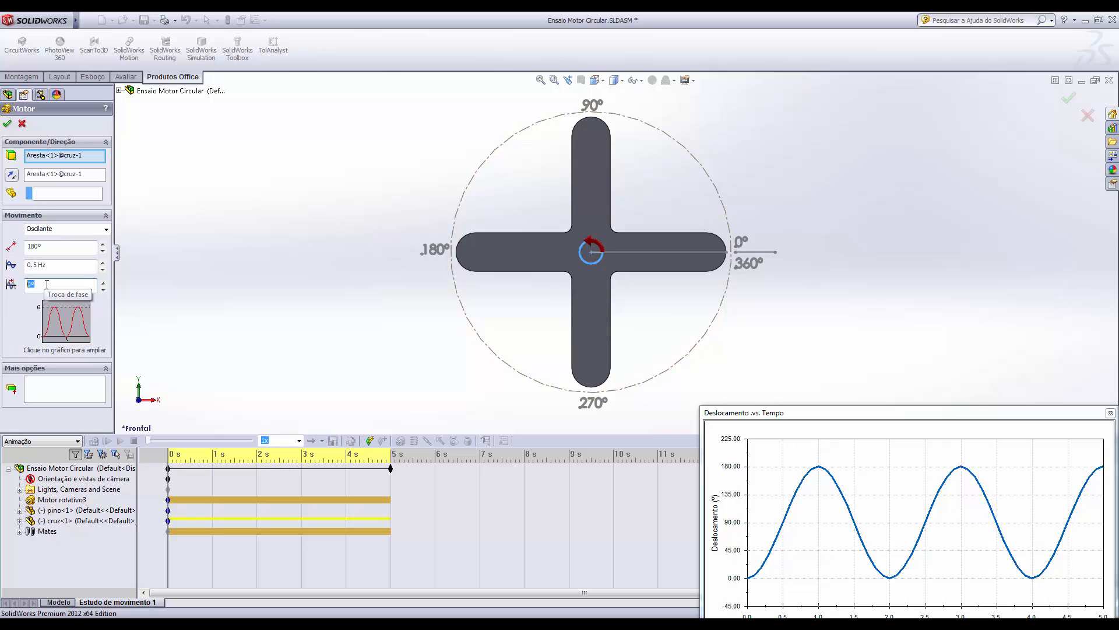
key("Return")
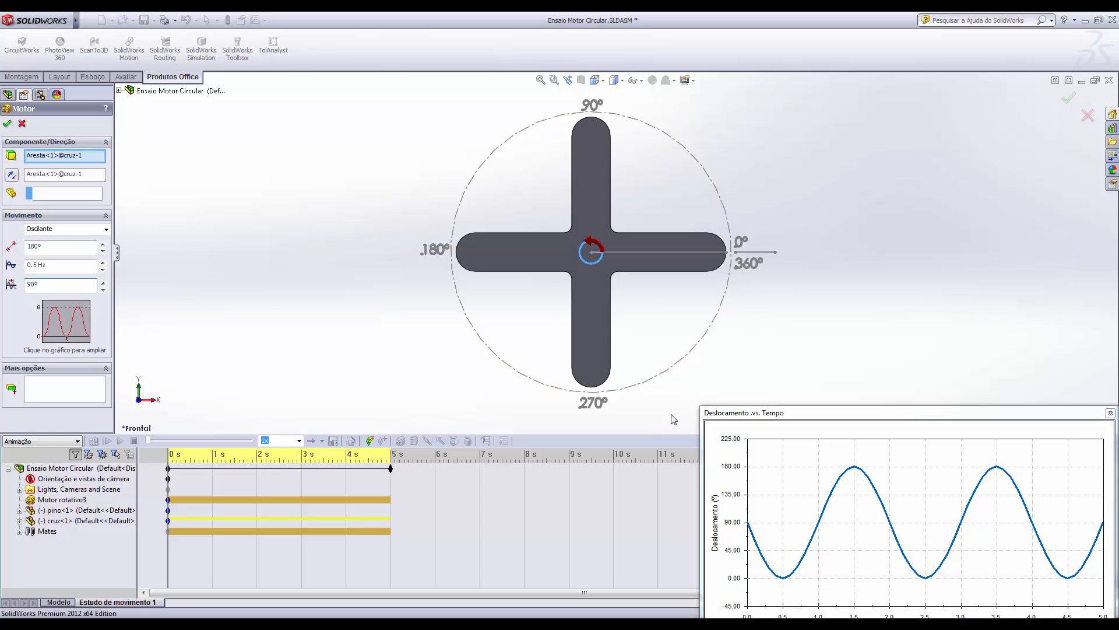
left_click(7, 123)
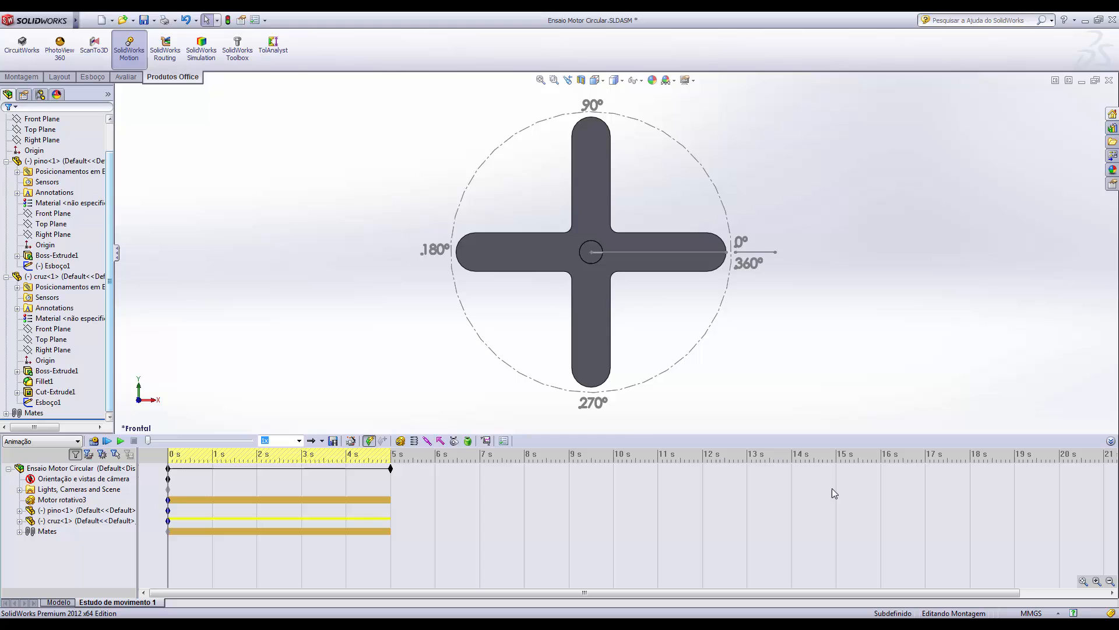
left_click(100, 442)
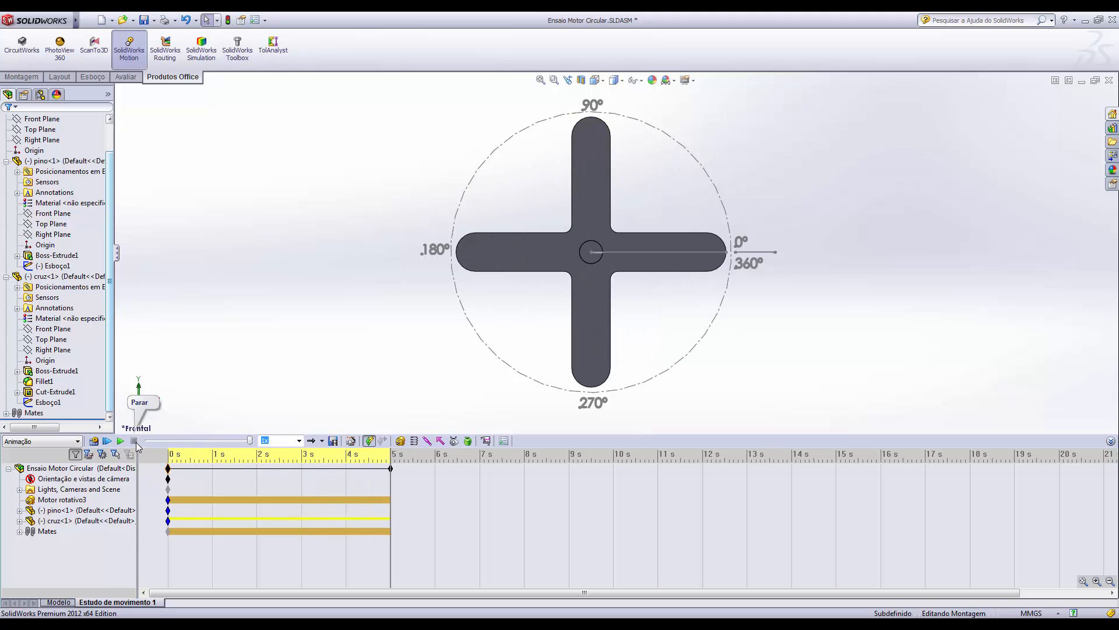
Step: Play the animation at 0.25x speed and return the timeline to 0 s
left_click(299, 442)
left_click(291, 463)
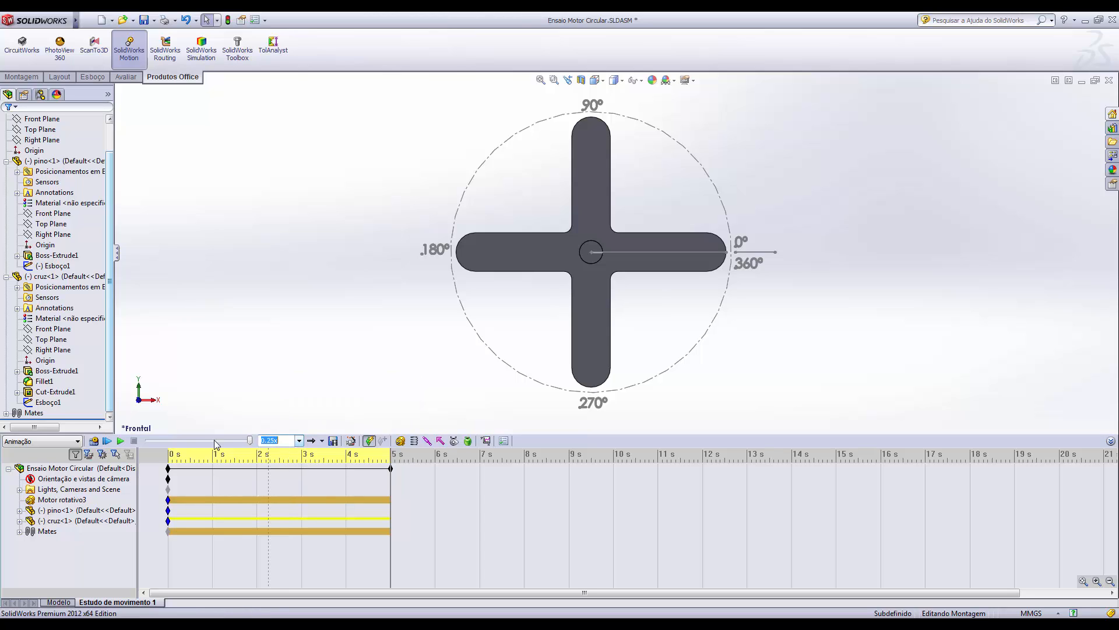
left_click(119, 441)
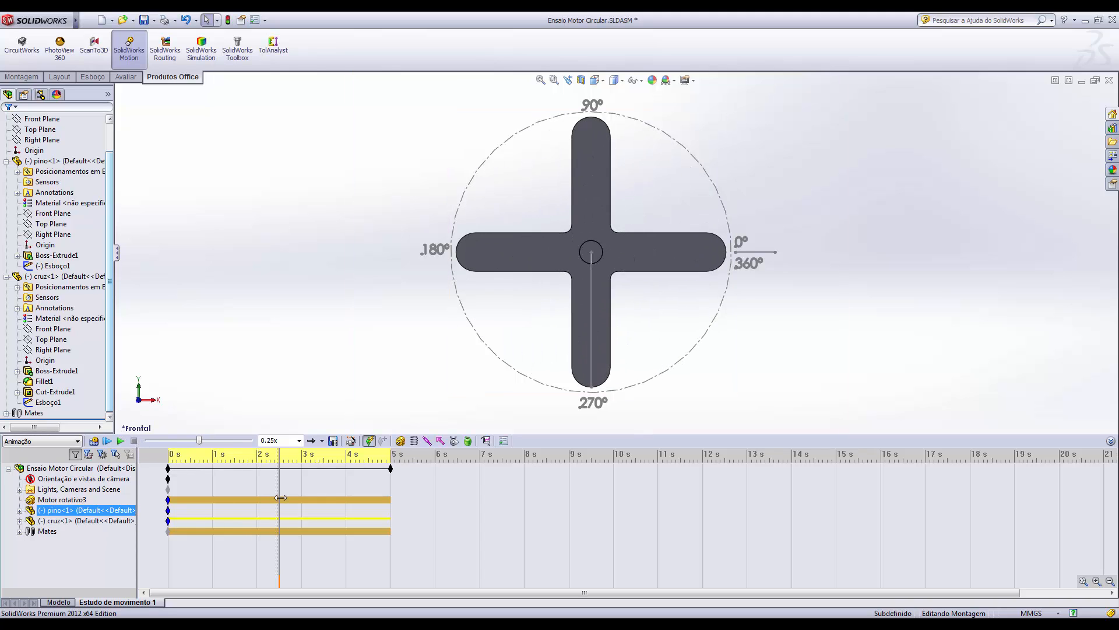
left_click_drag(279, 461, 169, 461)
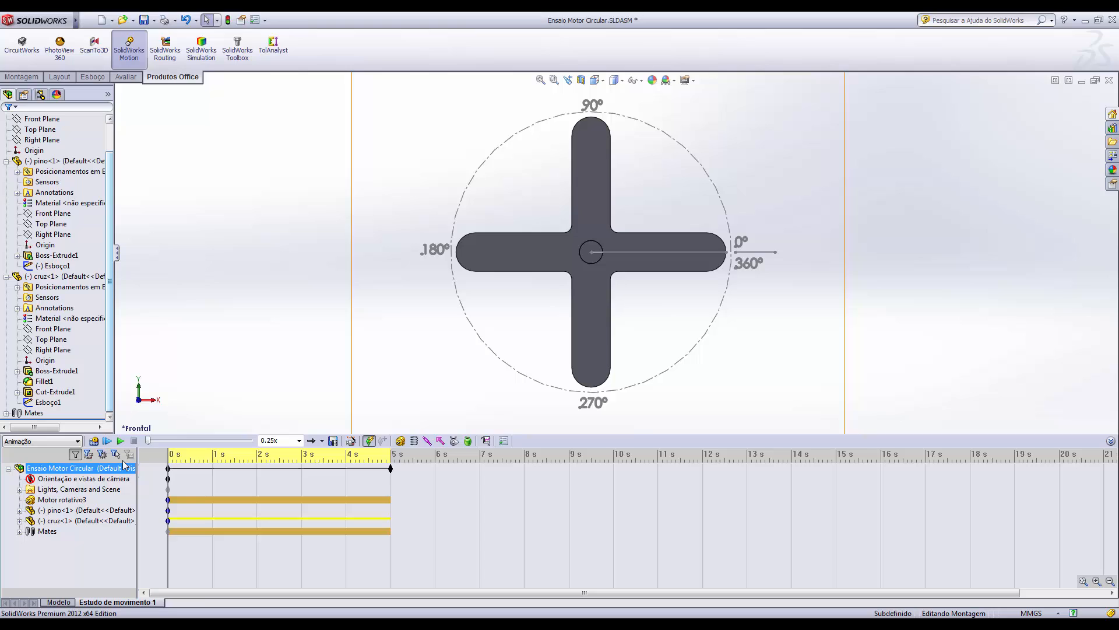
Step: Open the rotary motor's settings, review its Deslocamento vs. Tempo graph, and close the graph and the motor
right_click(76, 501)
left_click(111, 506)
left_click(65, 319)
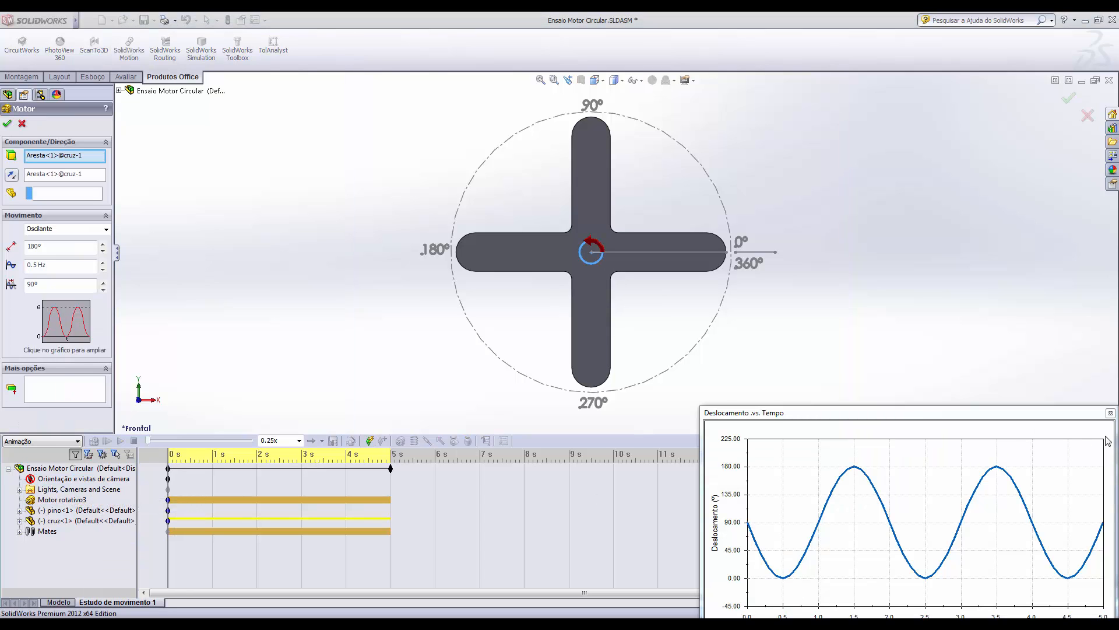
left_click(1111, 413)
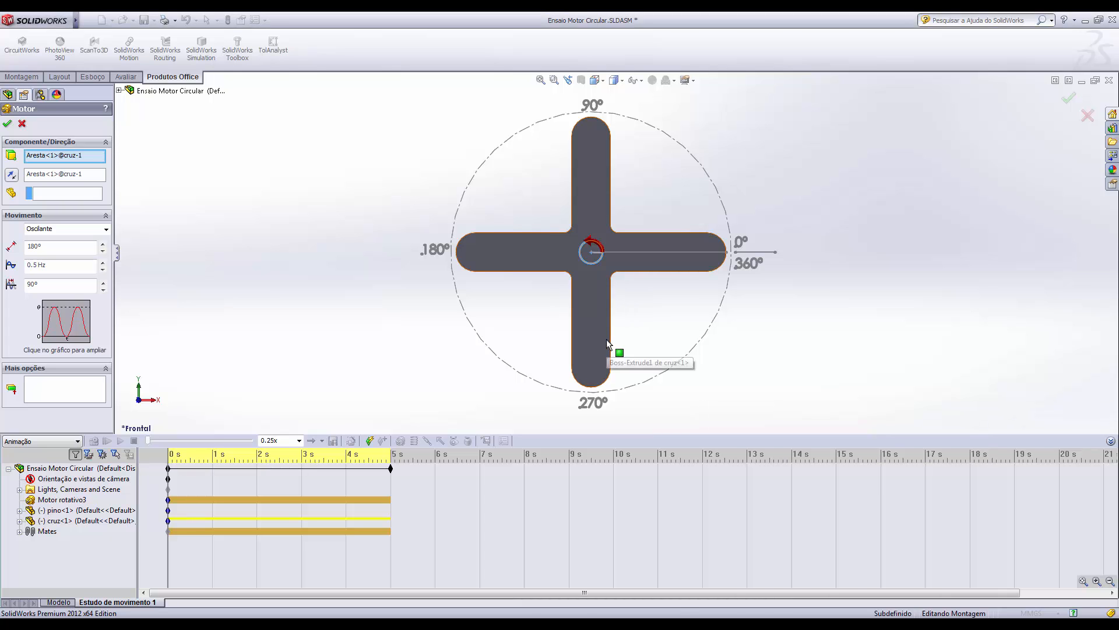
key("Return")
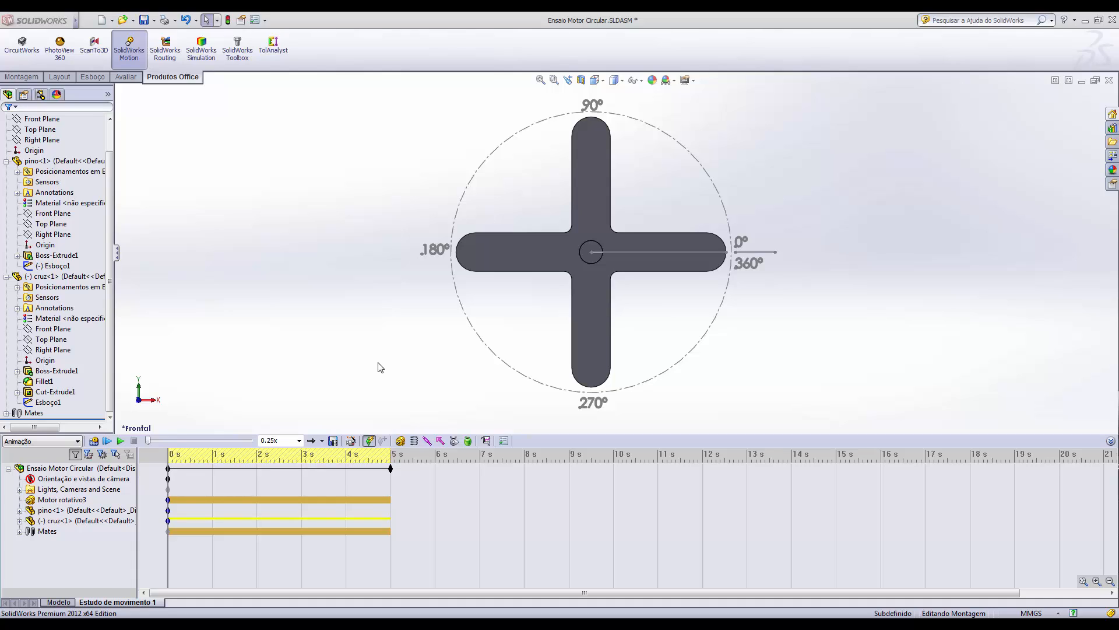
Step: Edit the rotary motor and change its motion type to Segmentos
left_click(122, 481)
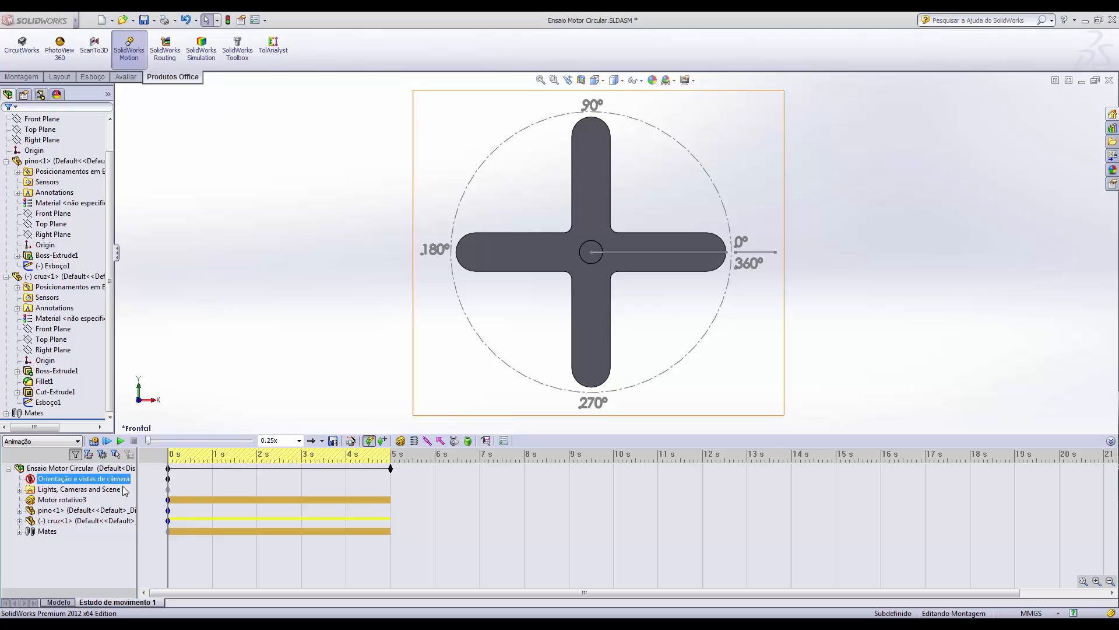
left_click(73, 500)
right_click(73, 501)
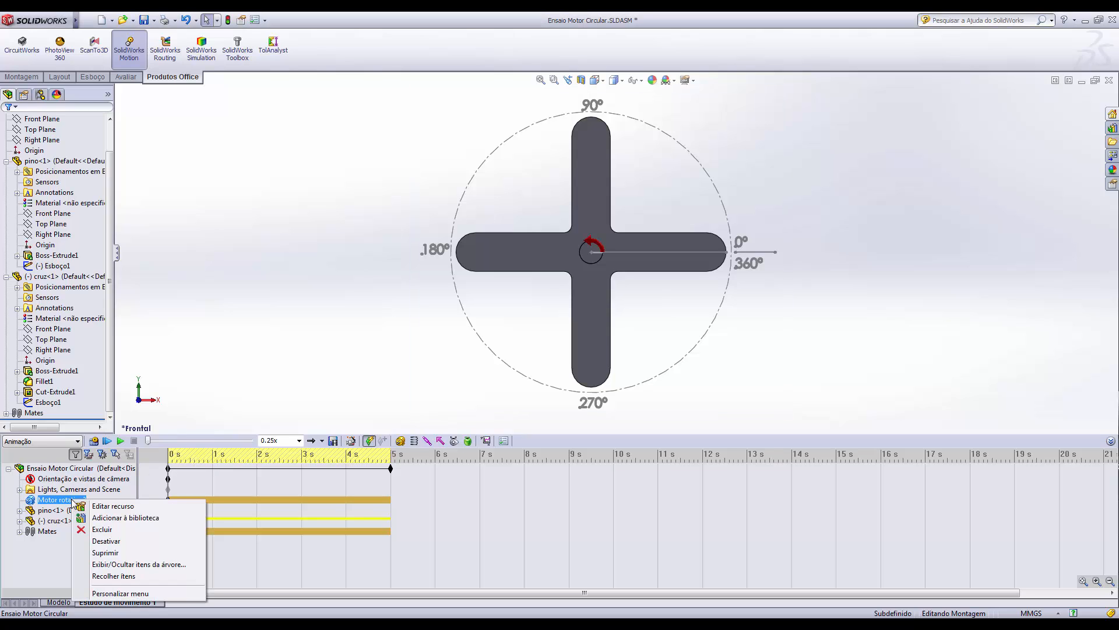
left_click(96, 506)
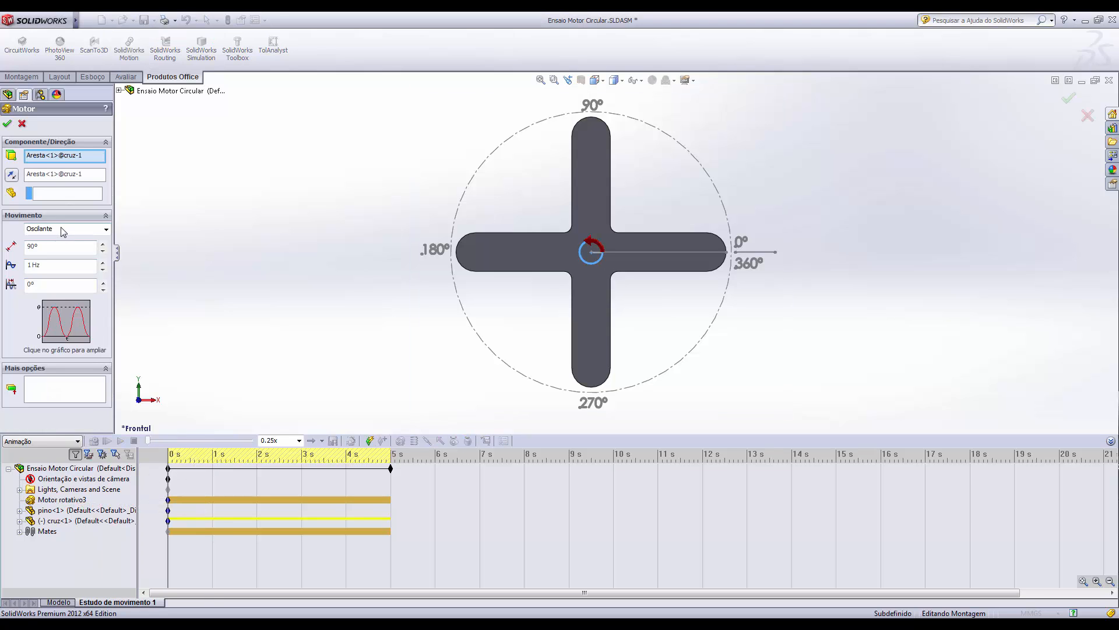
left_click(63, 230)
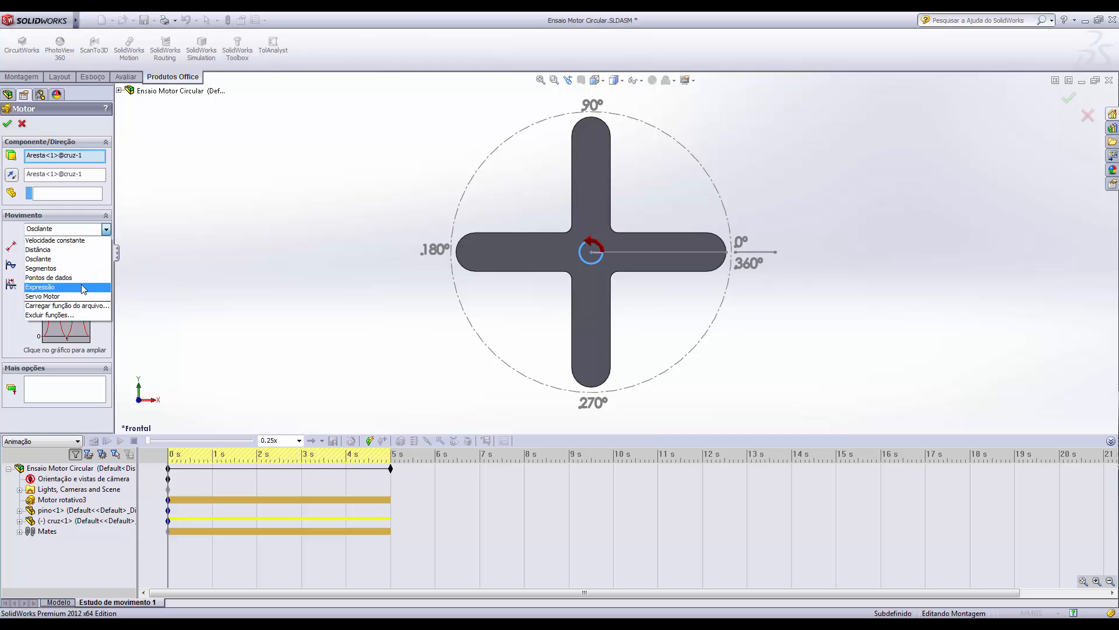
left_click(58, 268)
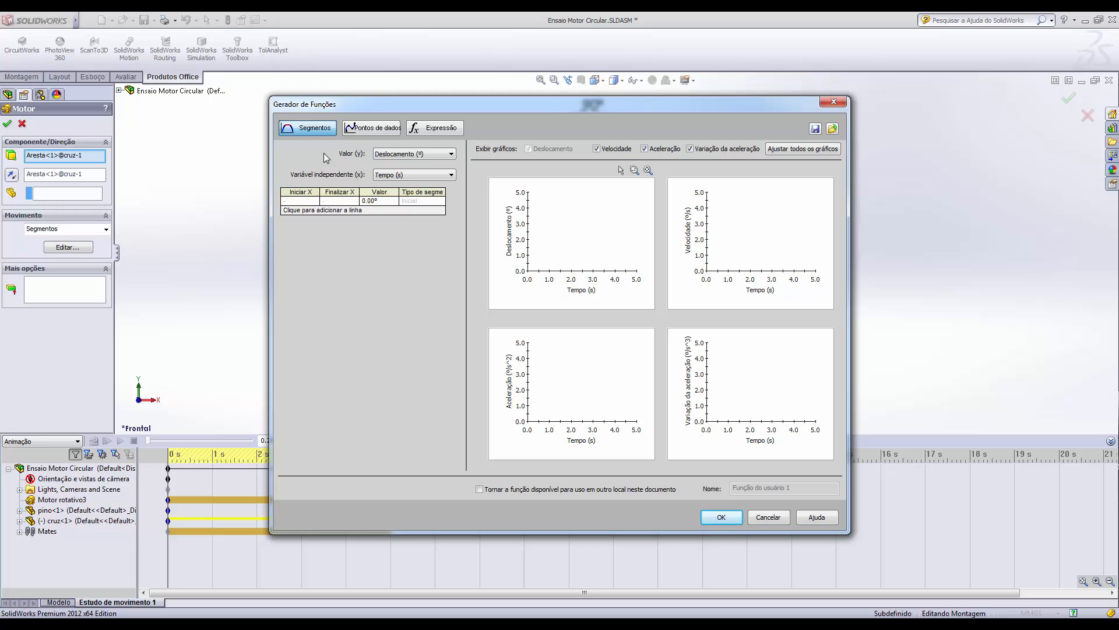
Step: Keep Deslocamento (º) as the function value and add a Cubic segment from 0 s to 1 s with a value of 90°
left_click(395, 155)
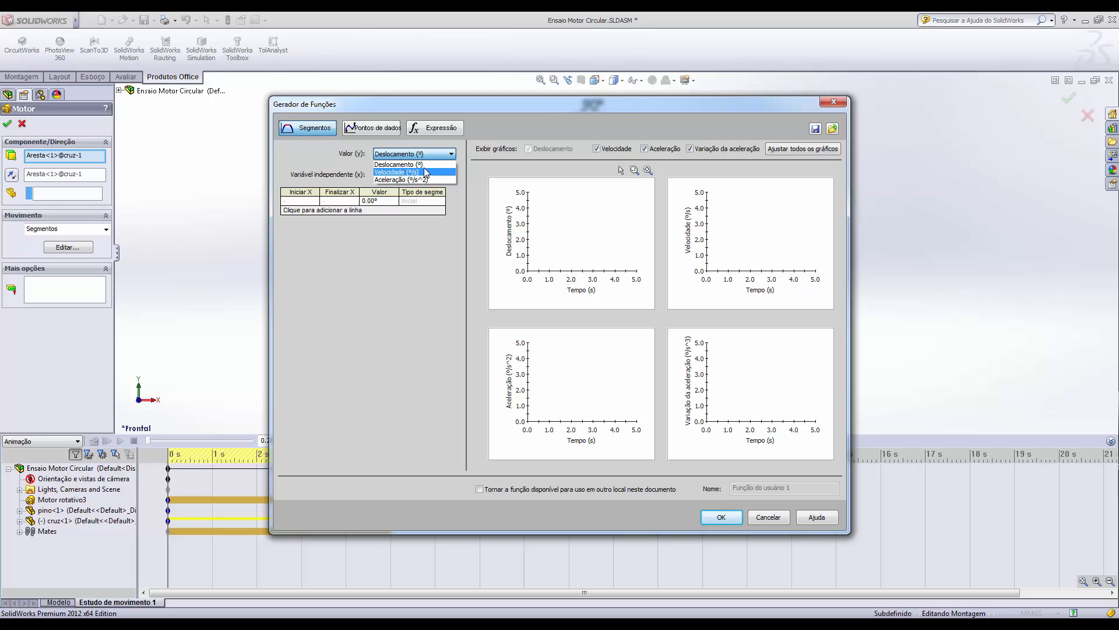
left_click(423, 164)
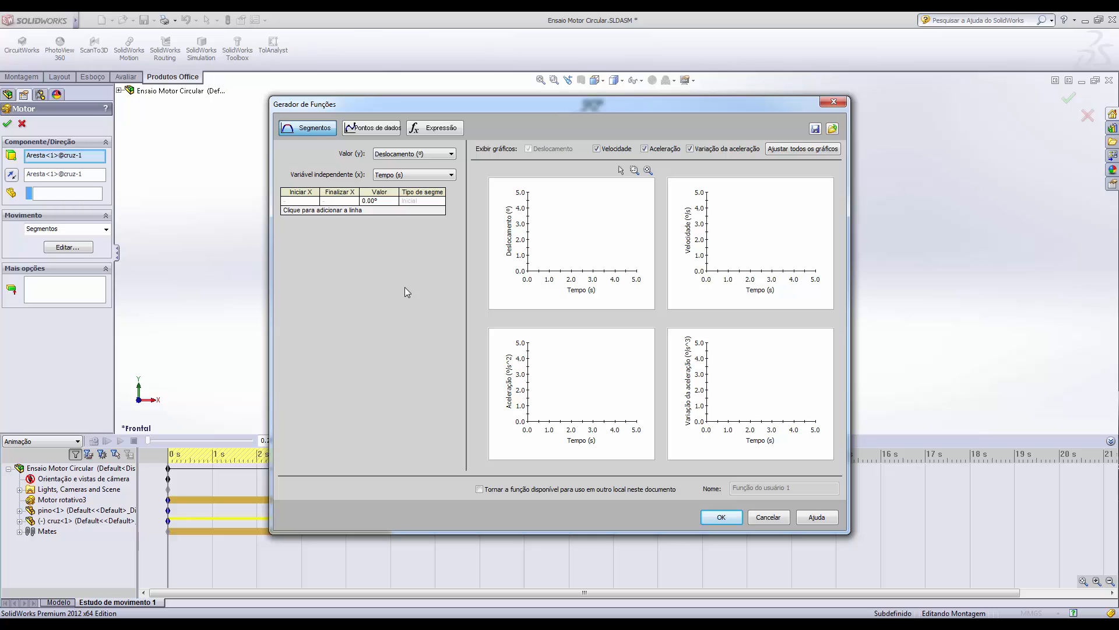
left_click(301, 210)
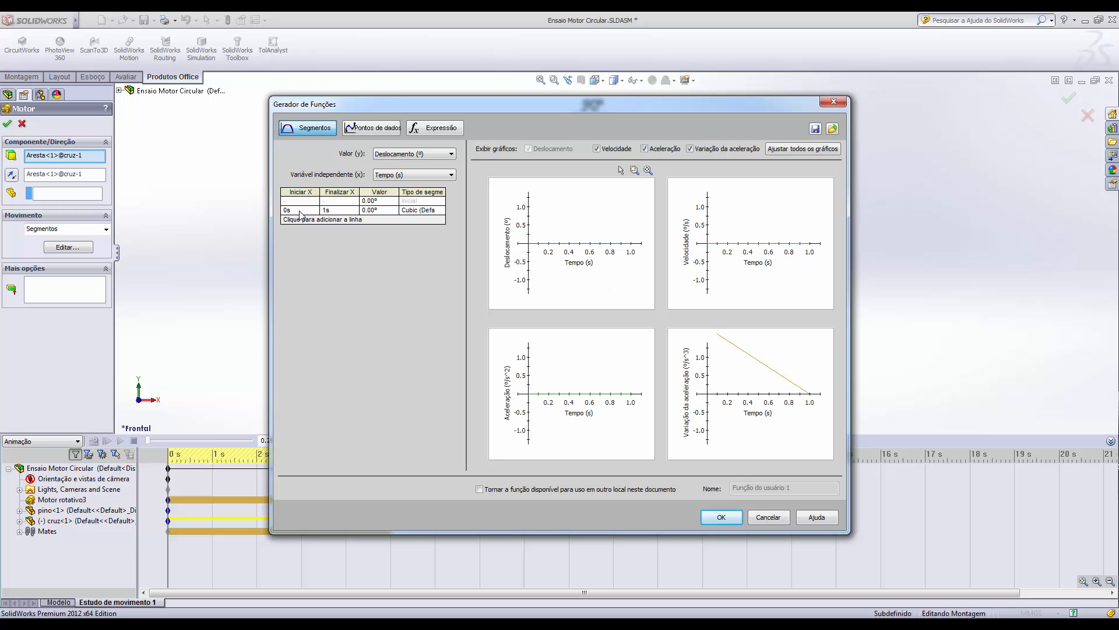
left_click(381, 208)
type("90")
key("Tab")
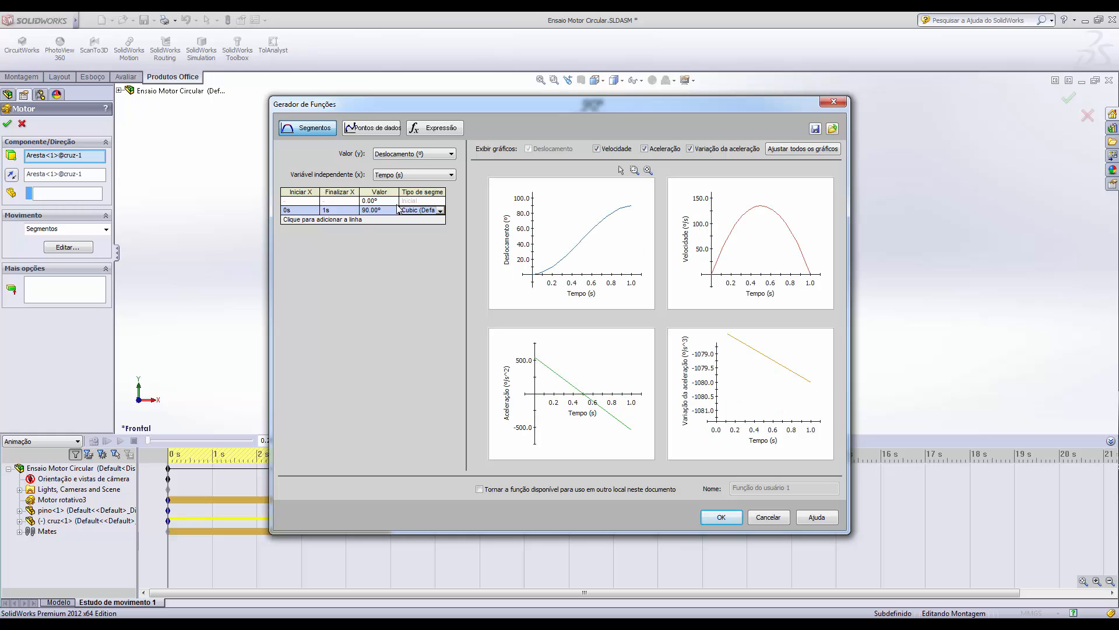
left_click(440, 211)
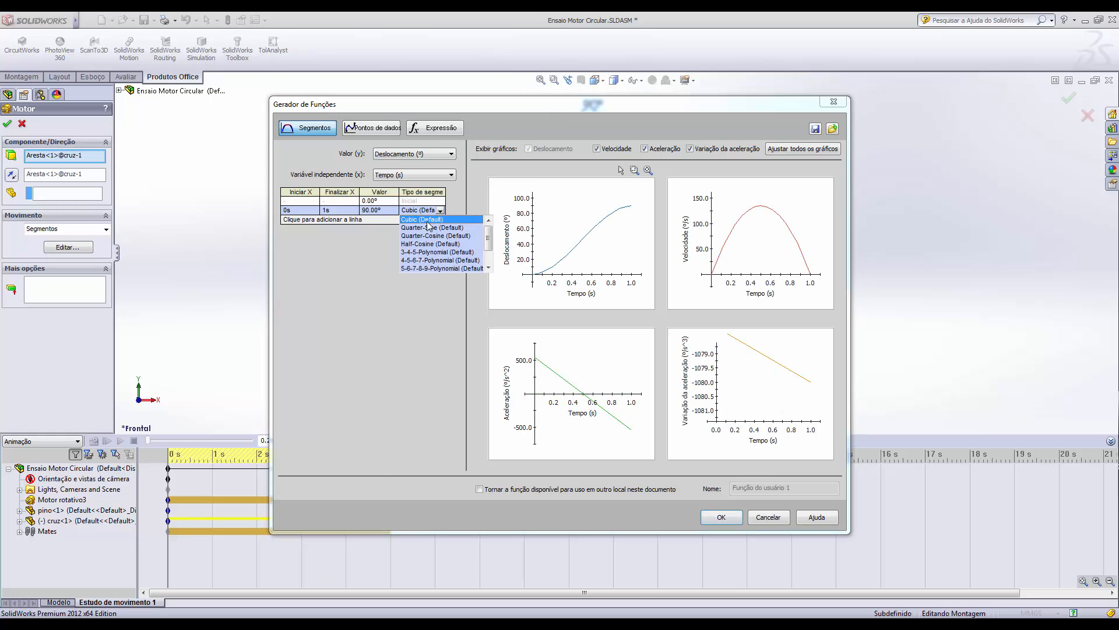
left_click(420, 221)
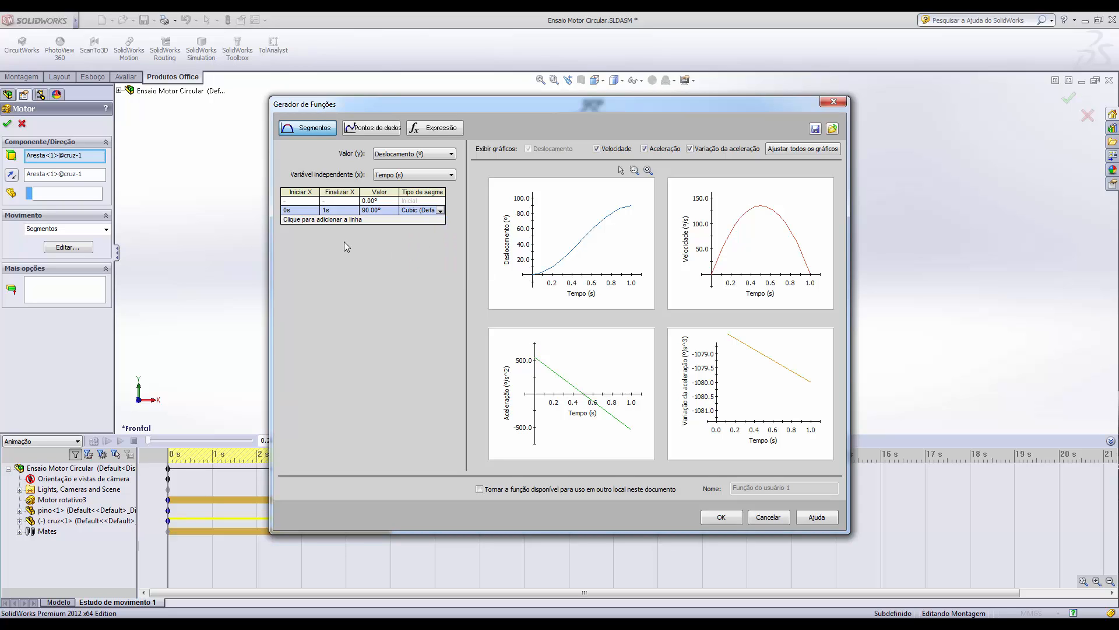
Step: Add a second segment from 1 s to 2 s with a value of 0° and set its type to Quarter-Sine
left_click(327, 220)
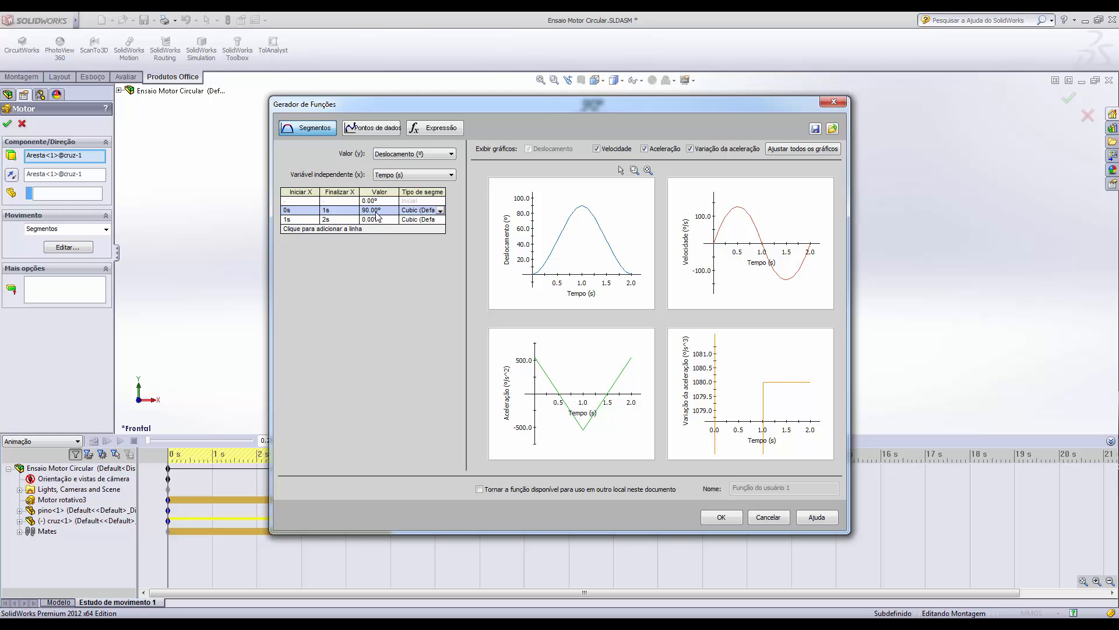
left_click(427, 222)
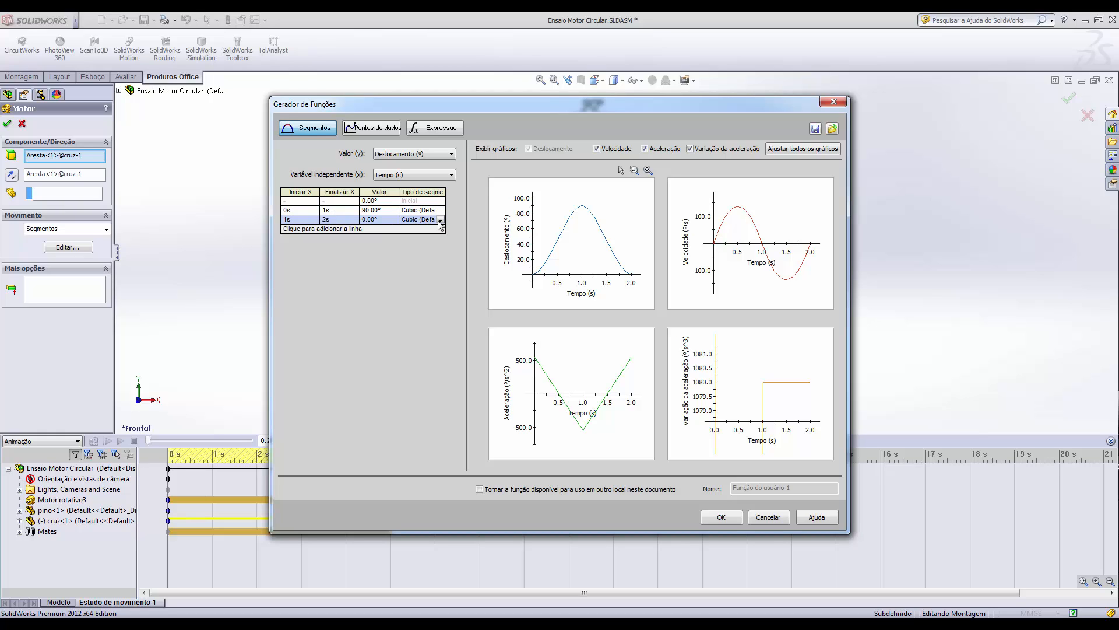
left_click(441, 220)
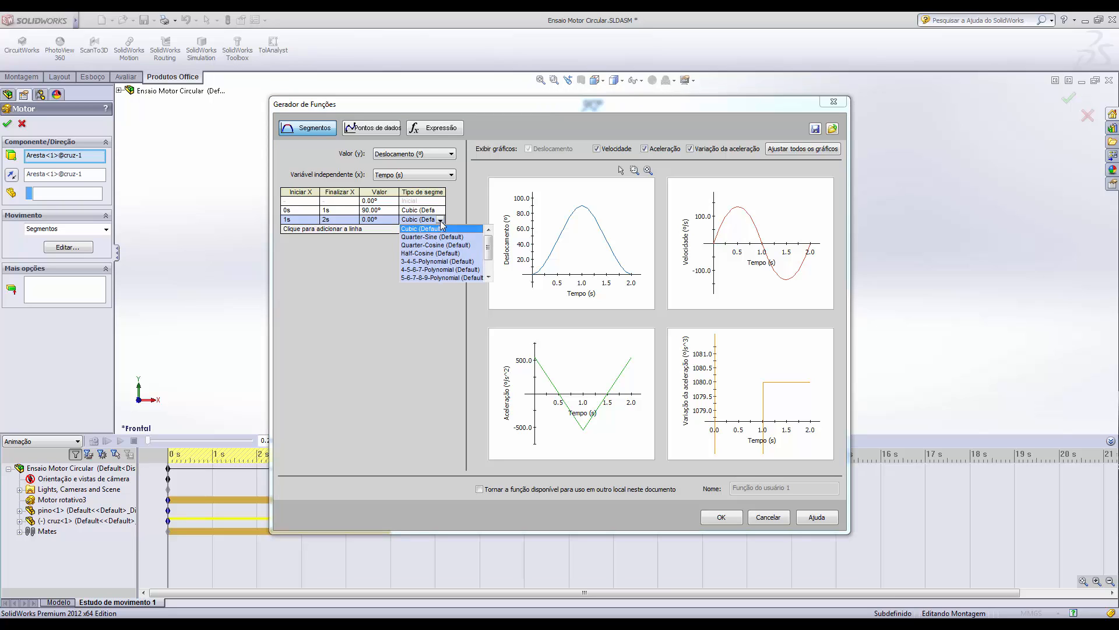
left_click(428, 237)
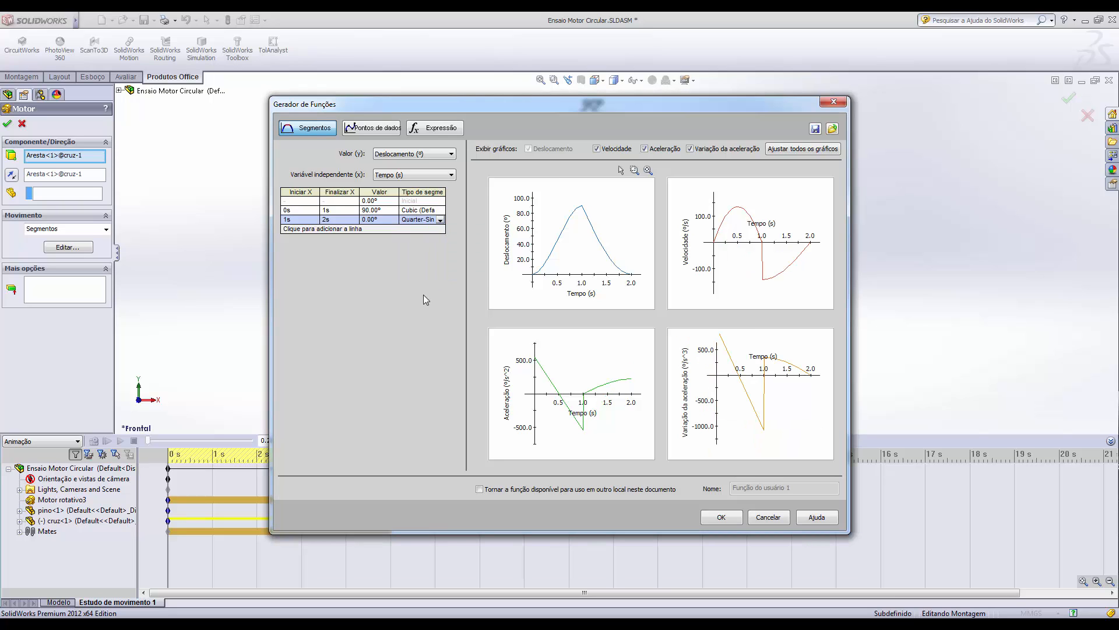
Step: Change the second segment's type to Quadratic and examine the resulting motion graphs
left_click(440, 221)
scroll(440, 267, "down", 2)
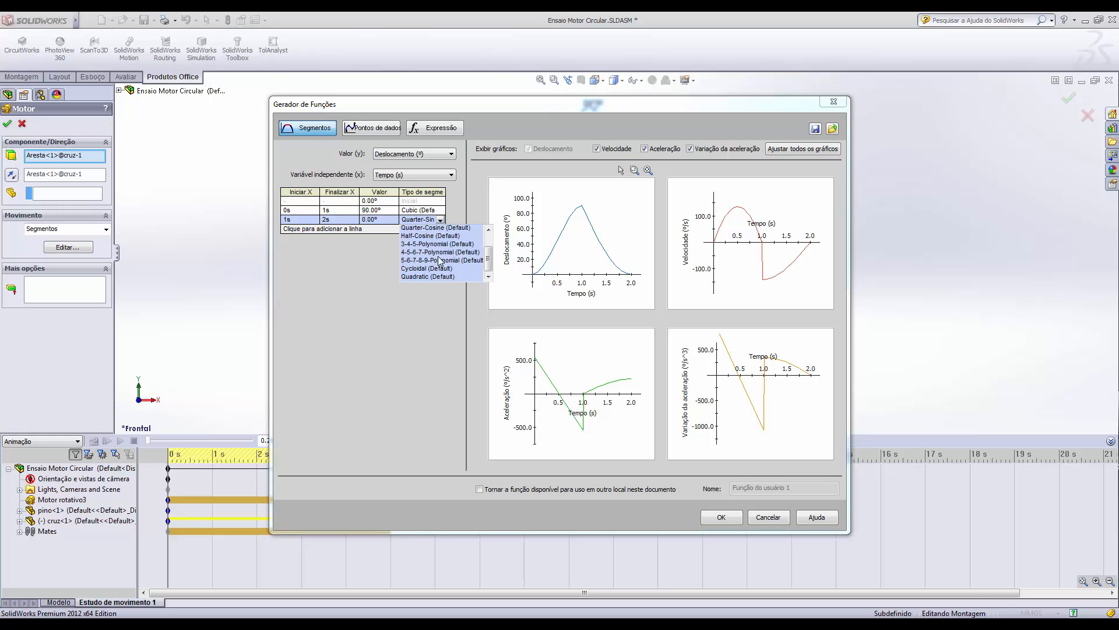
left_click(432, 270)
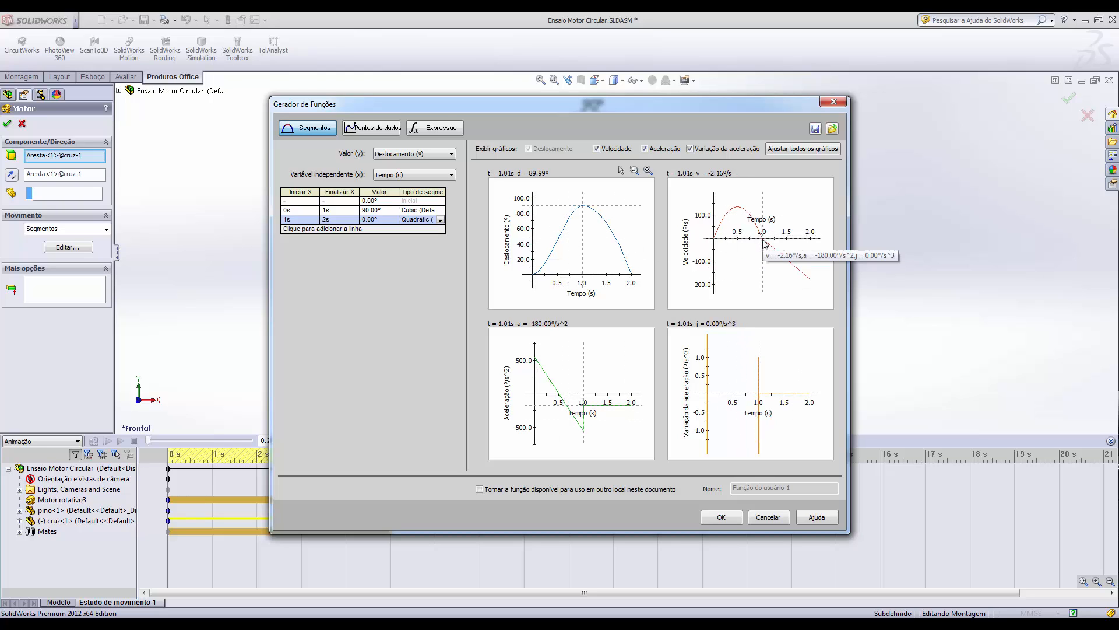
Step: Accept the segment function and the motor settings, and calculate the motion study
mouse_move(763, 243)
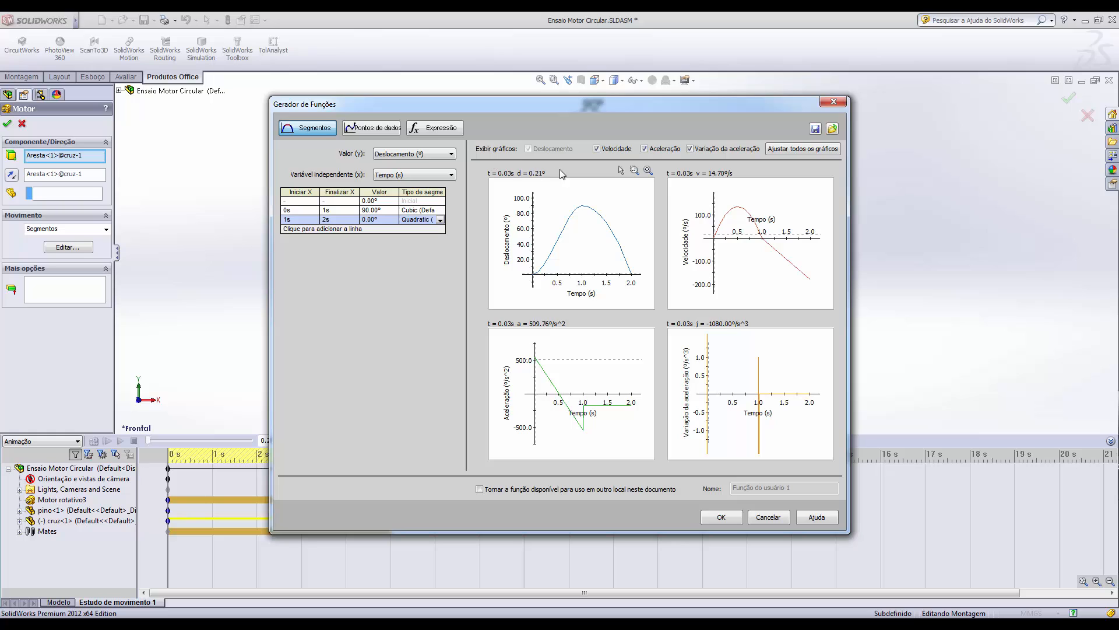
left_click(723, 518)
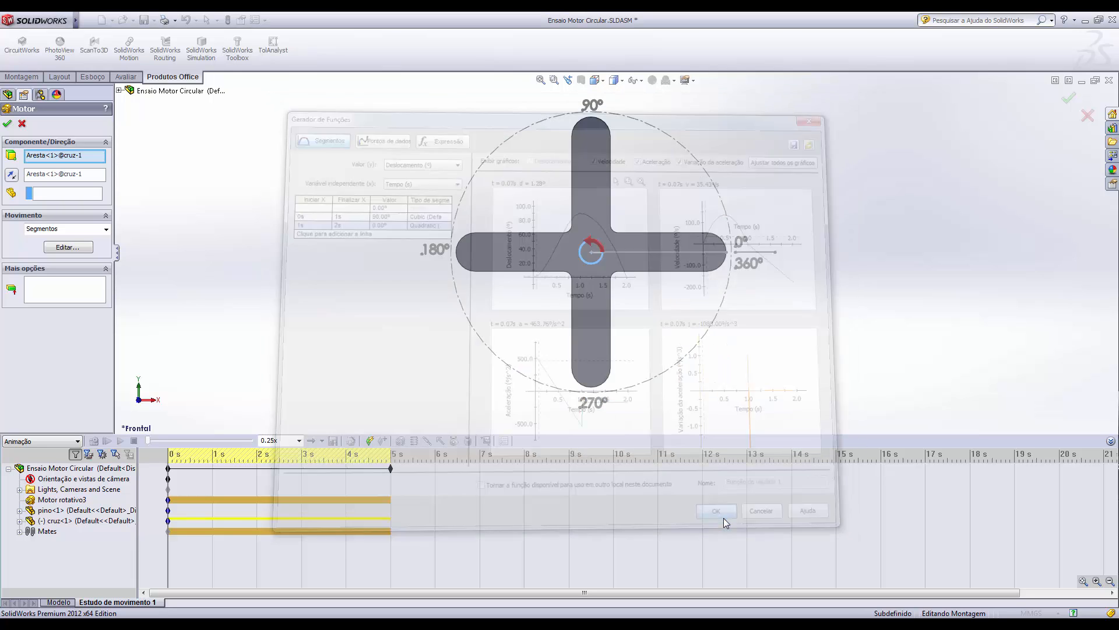
left_click(7, 123)
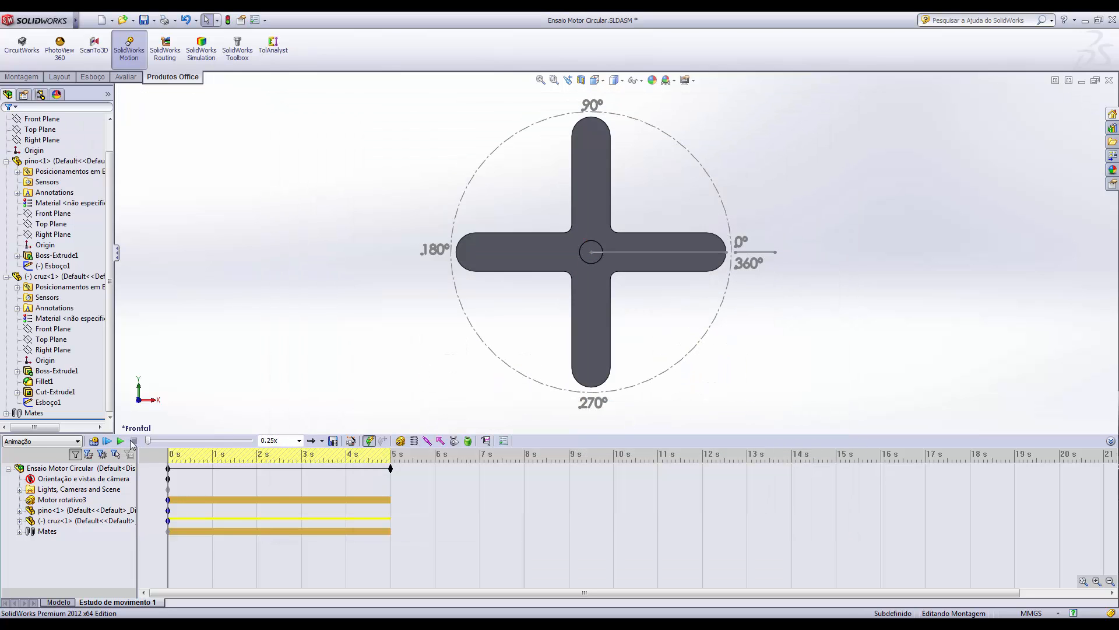
left_click(94, 441)
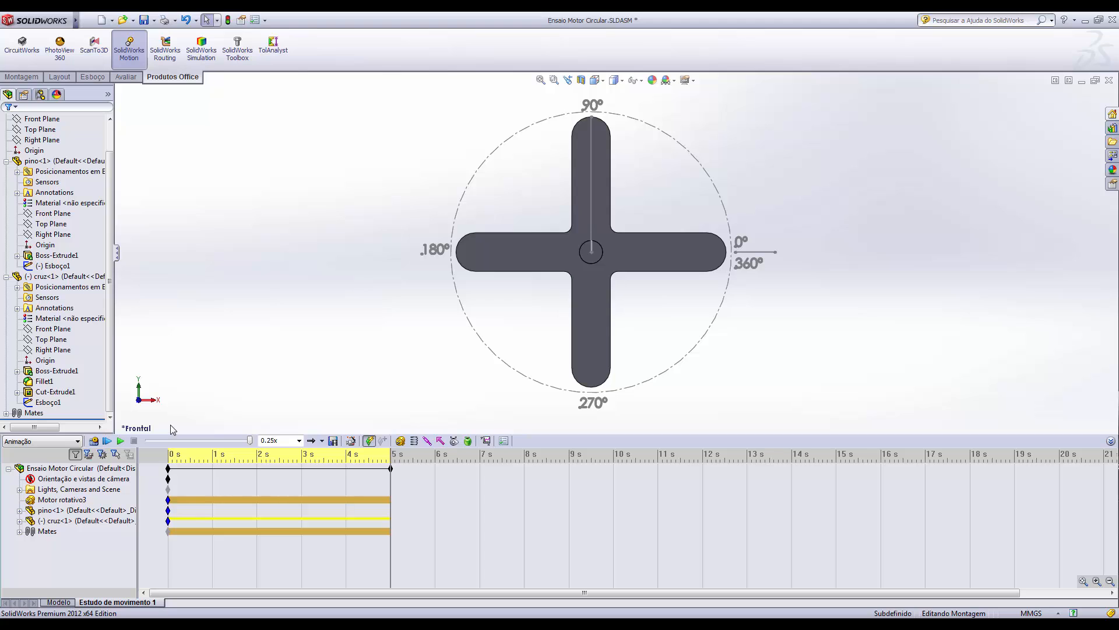
Step: Edit the rotary motor and reopen its Segmentos function in the function builder
right_click(63, 500)
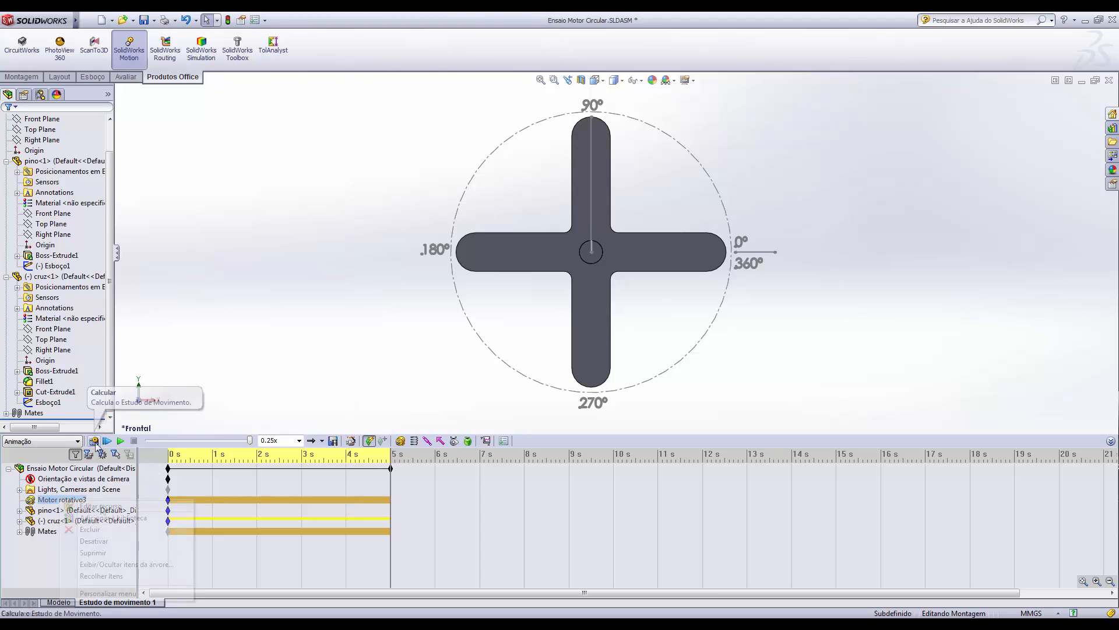
left_click(88, 508)
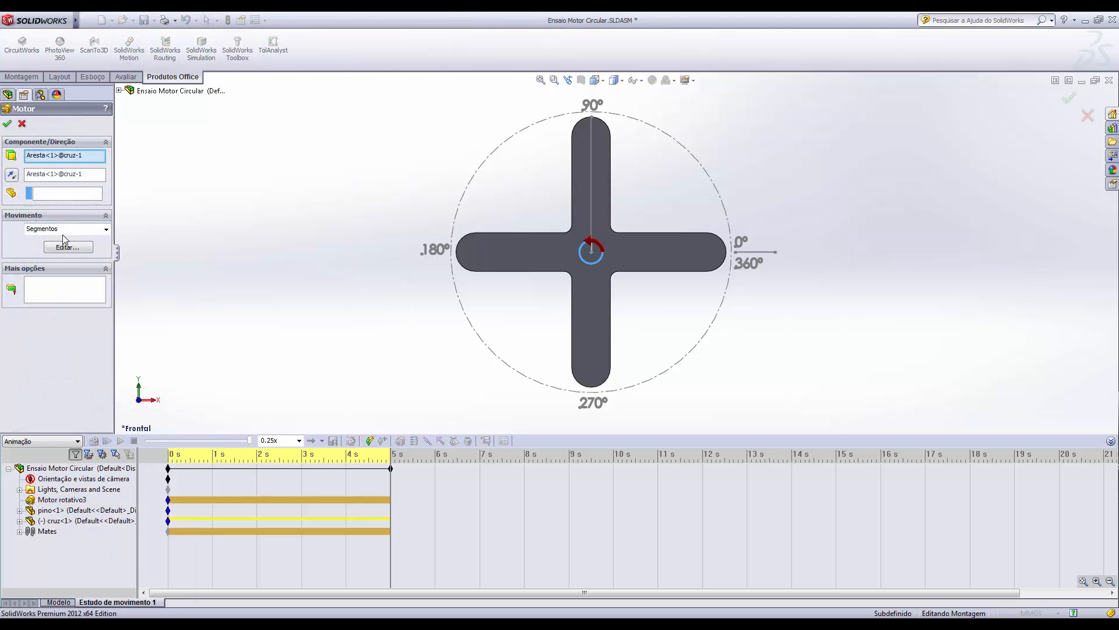
left_click(64, 228)
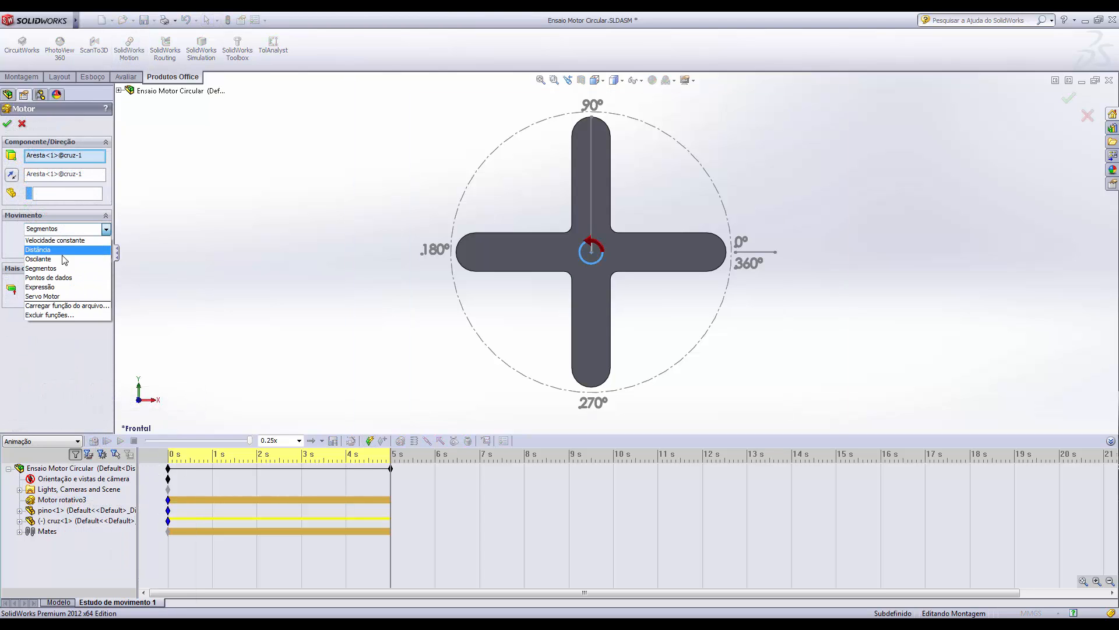
left_click(47, 236)
left_click(68, 247)
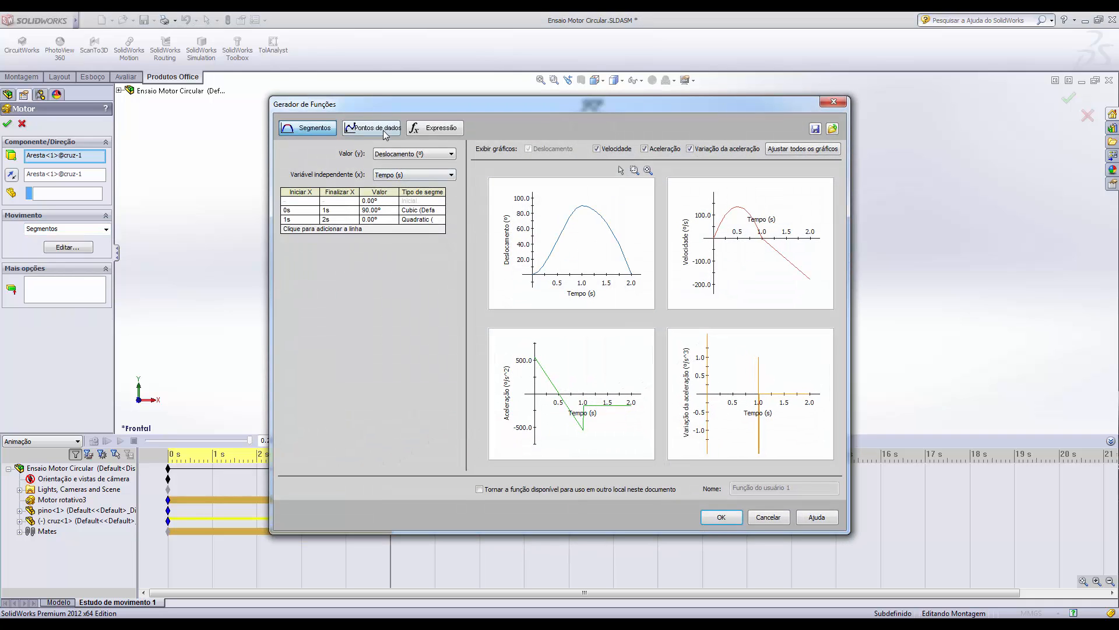
left_click(384, 133)
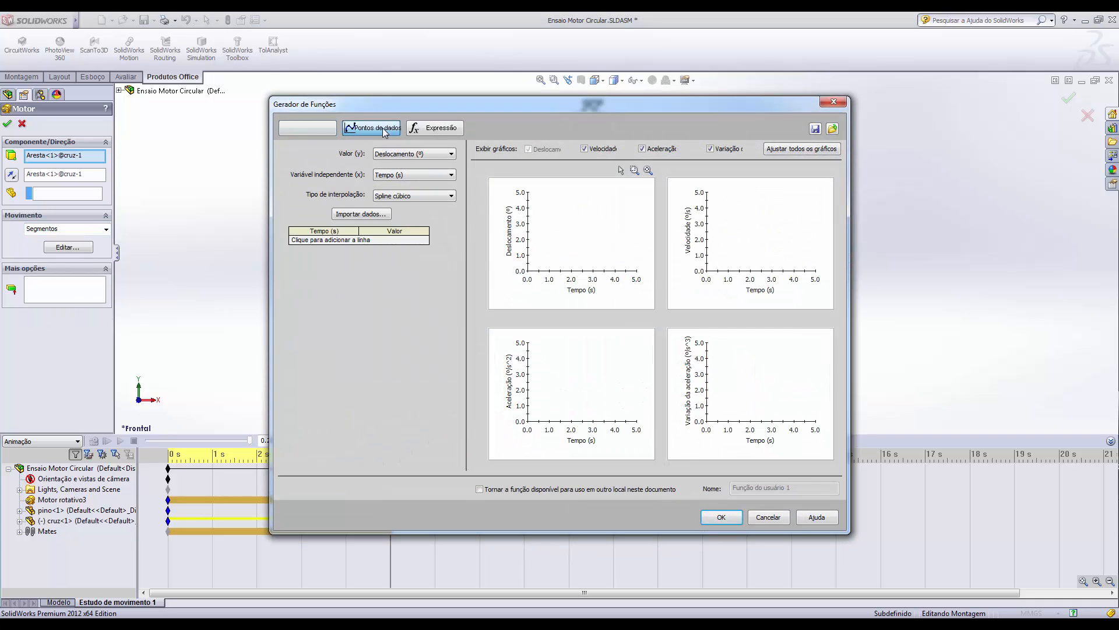
left_click(315, 132)
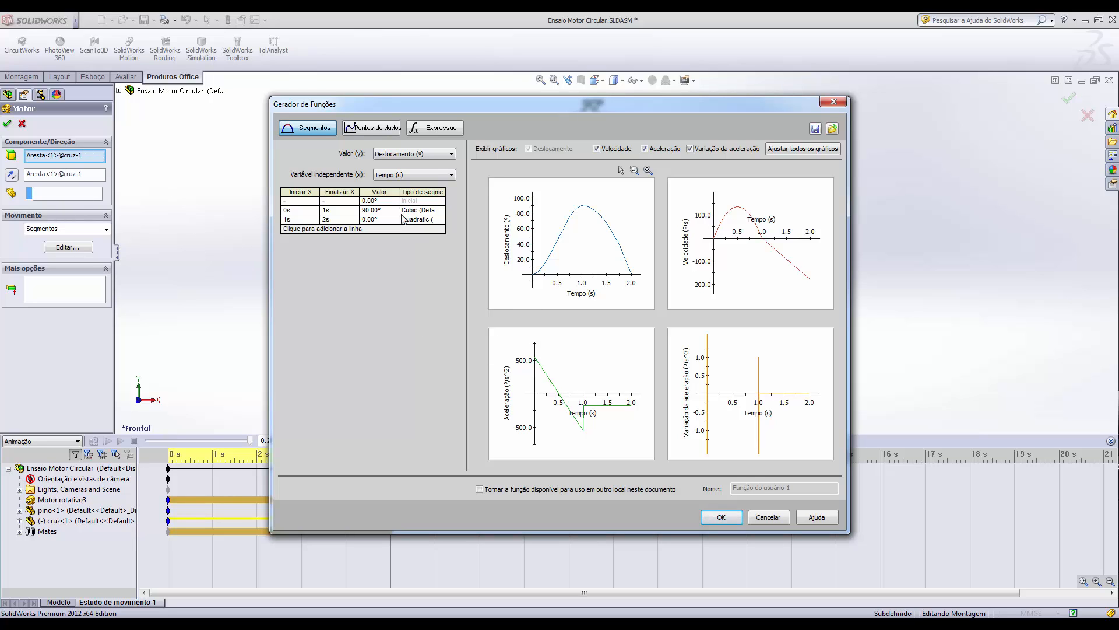
Step: Delete both segment rows, 1 s to 2 s and 0 s to 1 s, from the function table
right_click(356, 211)
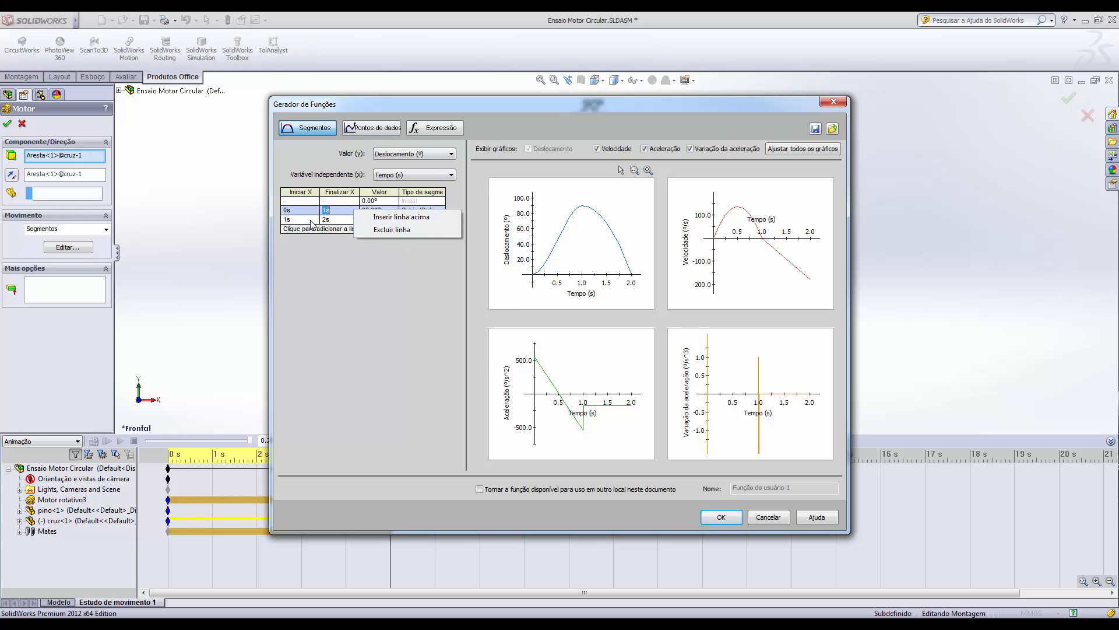
left_click(340, 219)
right_click(408, 220)
left_click(437, 239)
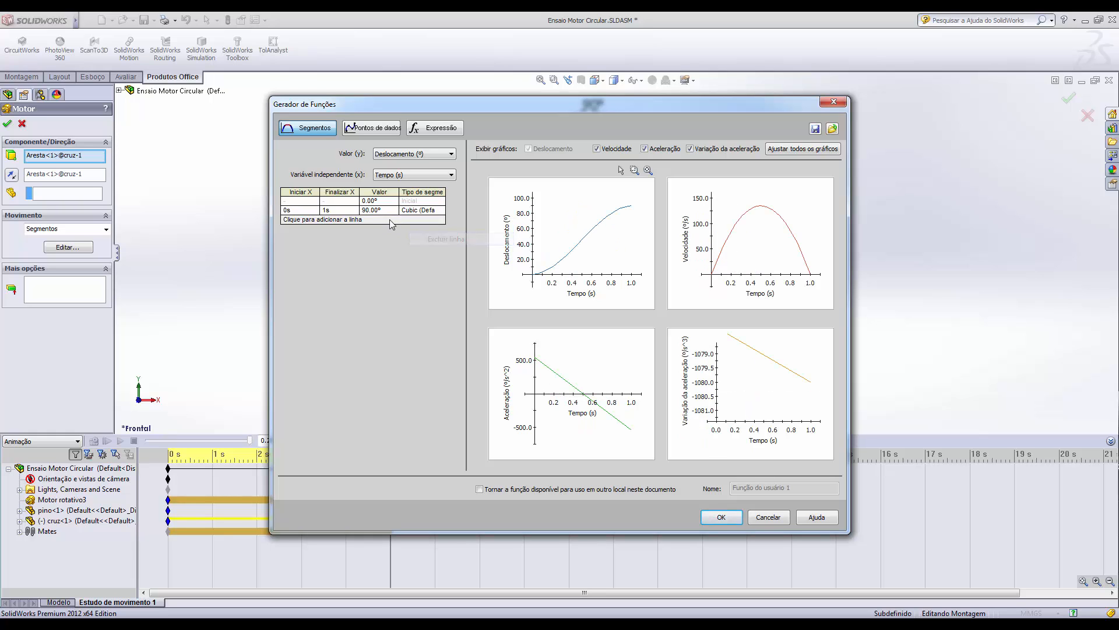
left_click(410, 210)
right_click(418, 210)
left_click(454, 230)
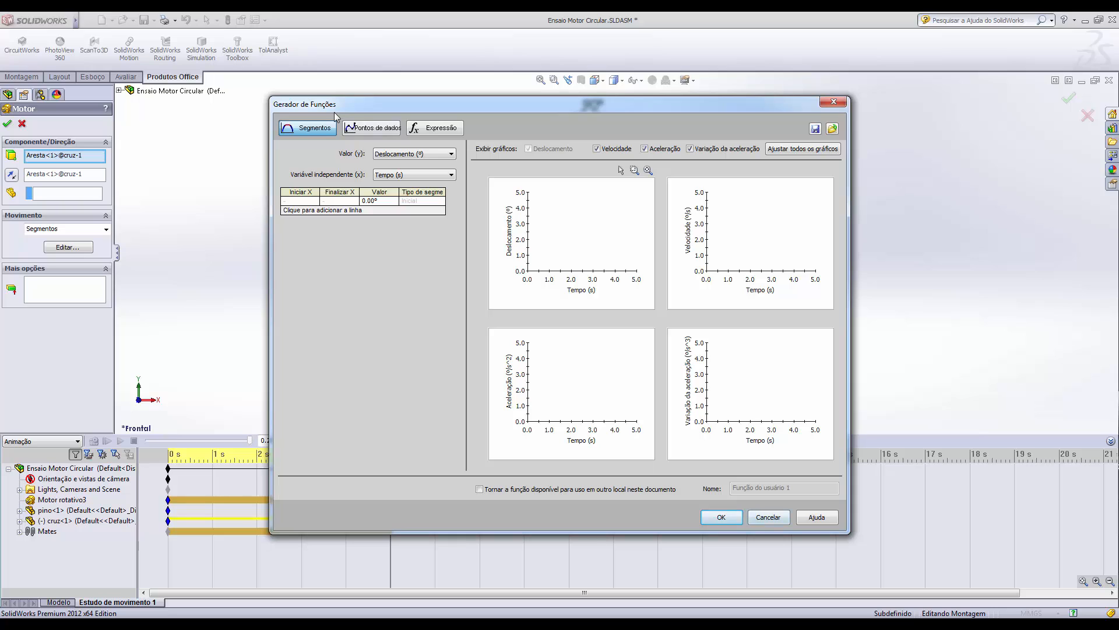
Step: Switch the function to Pontos de dados, keeping Deslocamento (º) against Tempo (s) with Spline cúbico interpolation
left_click(373, 127)
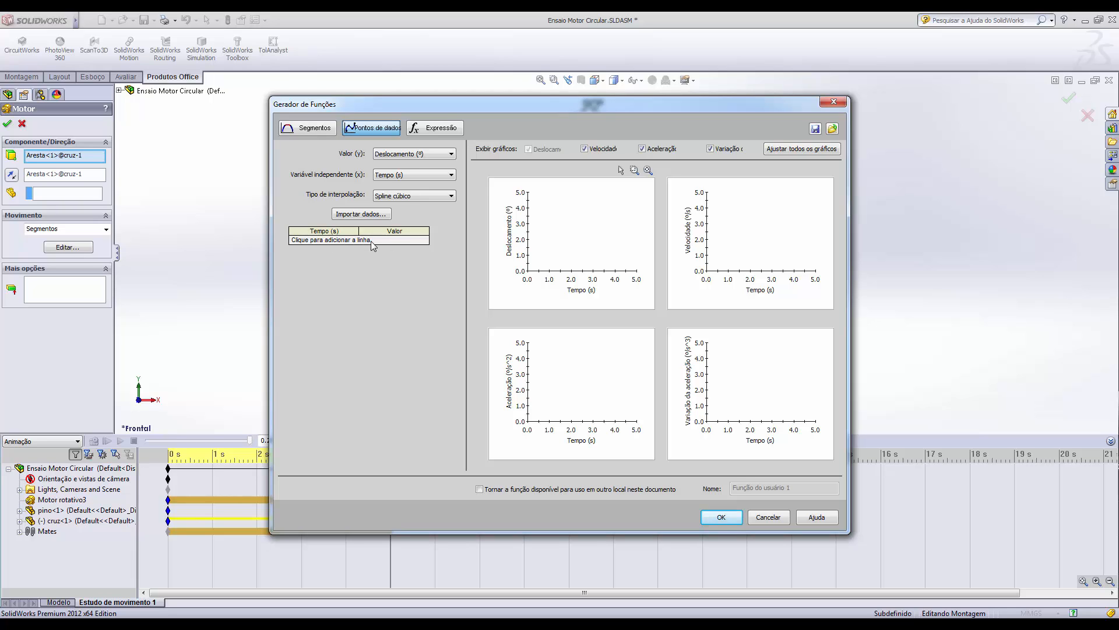
left_click(402, 159)
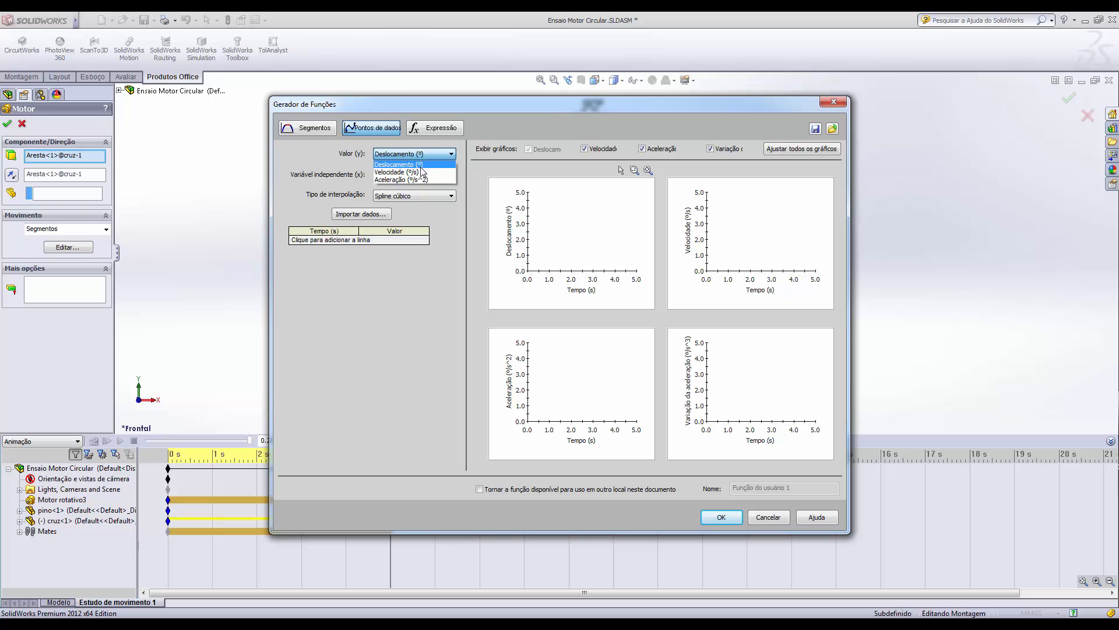
left_click(402, 164)
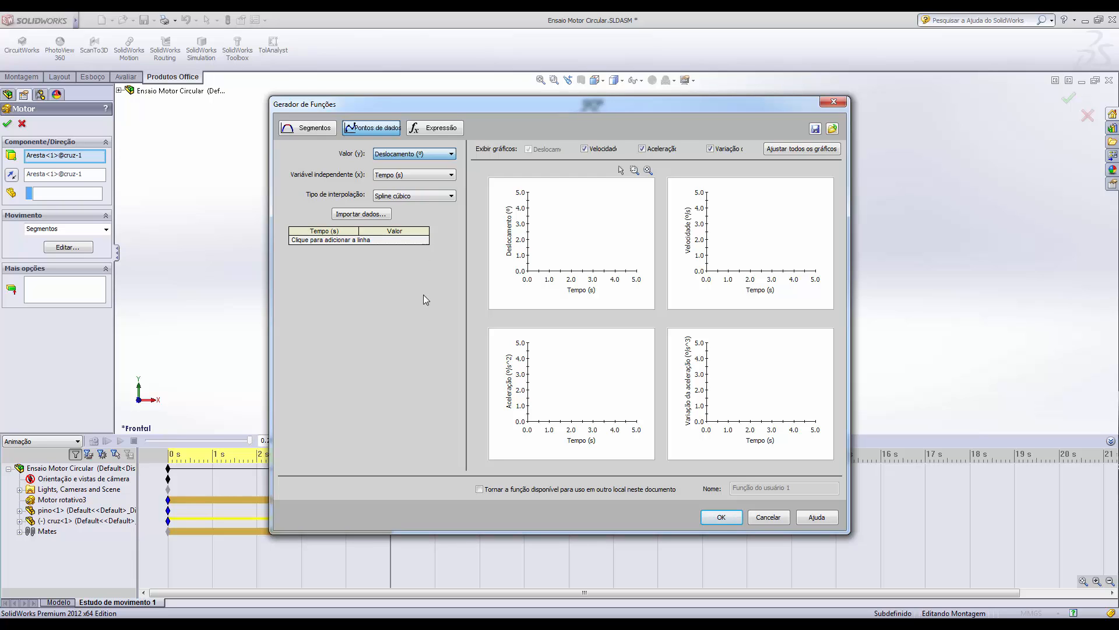
left_click(426, 175)
left_click(427, 182)
left_click(442, 197)
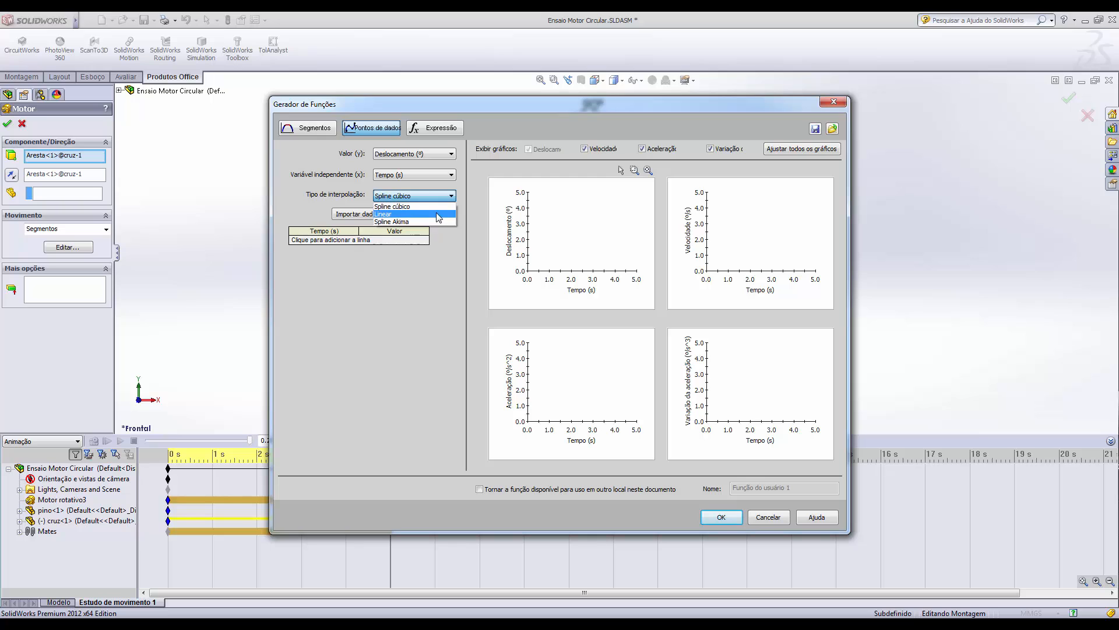
left_click(410, 299)
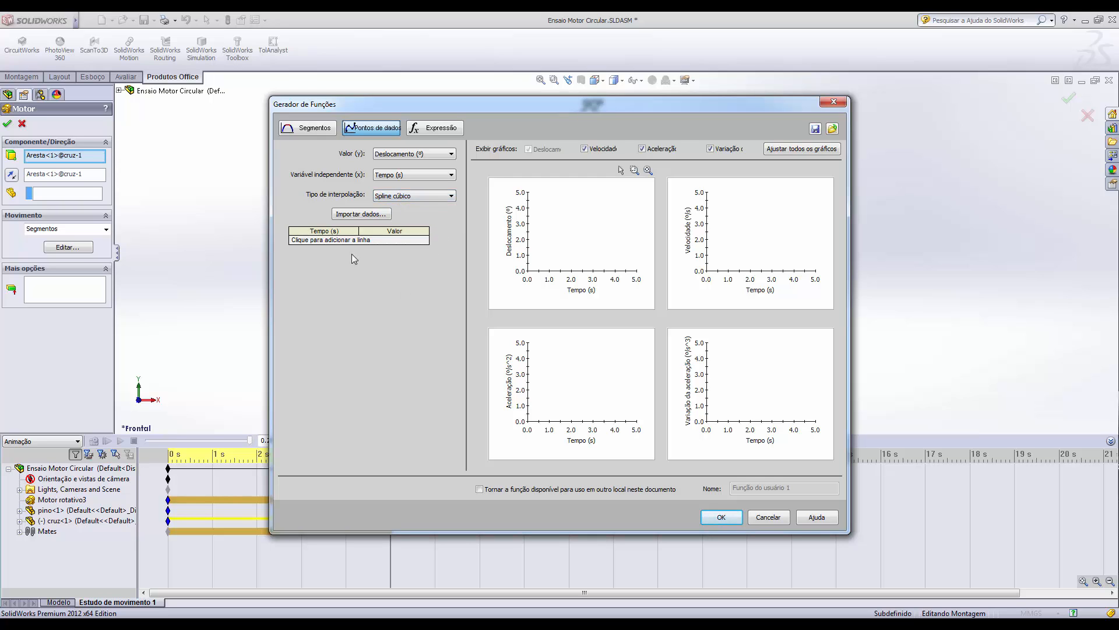
Step: Add three data points: 0° at 0 s, 90° at 1 s and 180° at 2 s
left_click(332, 240)
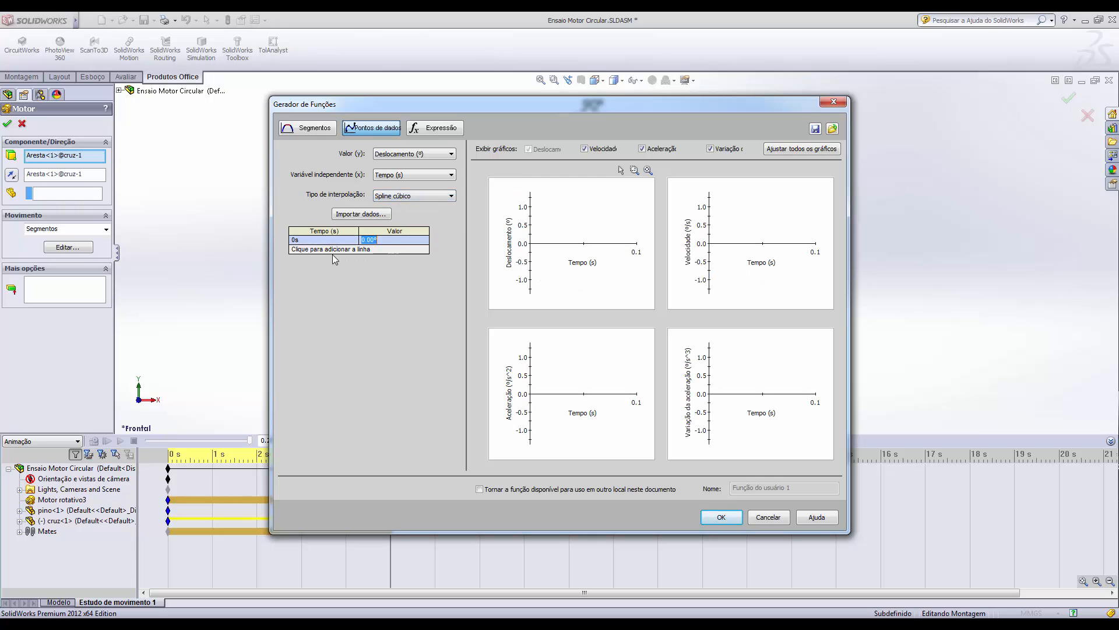
left_click(319, 249)
left_click(385, 249)
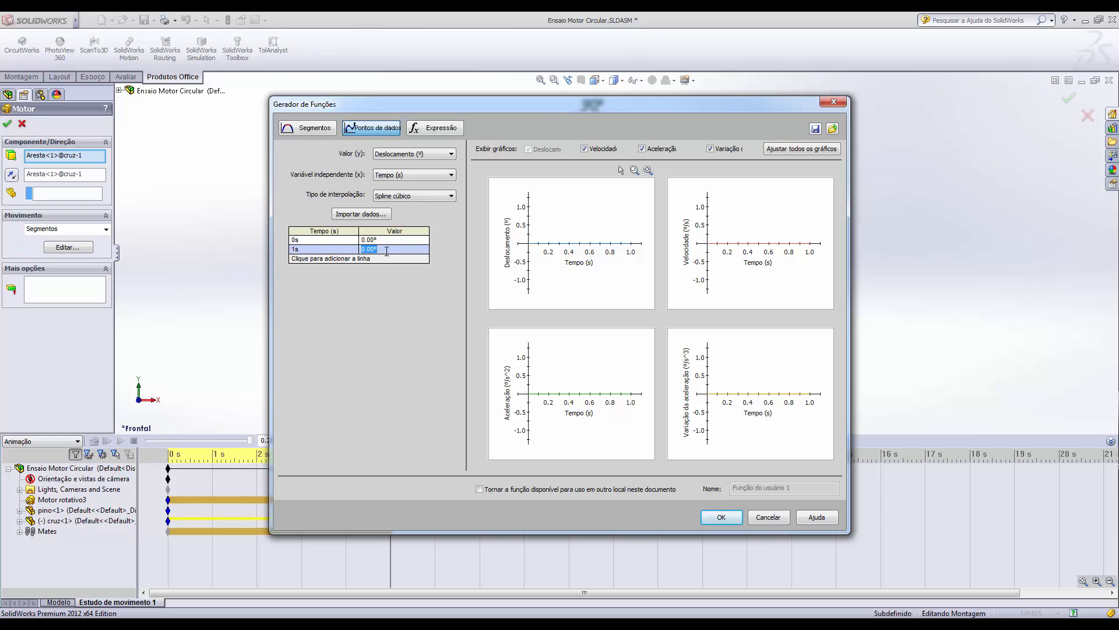
type("90")
left_click(322, 267)
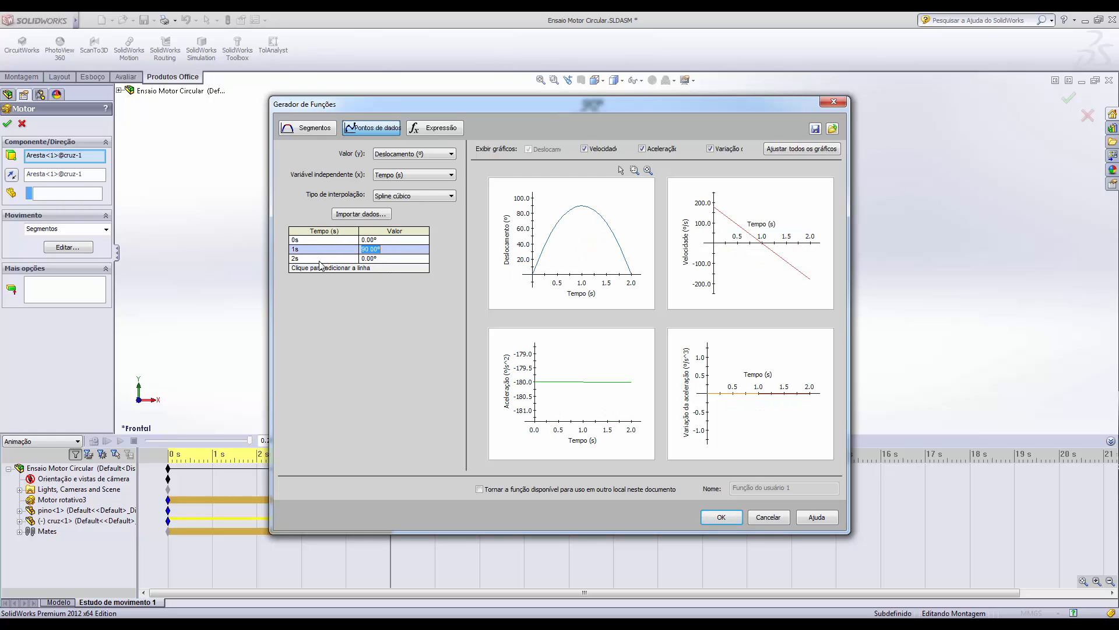
left_click(381, 258)
type("180")
key("Return")
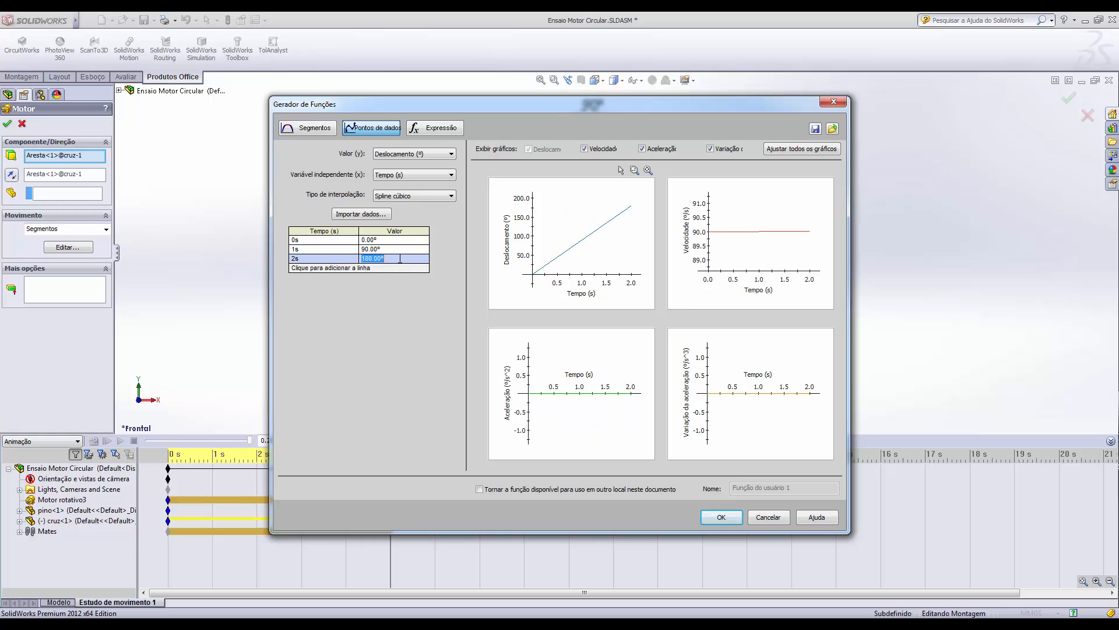
Step: Set the interpolation type to Spline Akima and look at the file selection for importing data points
left_click(418, 195)
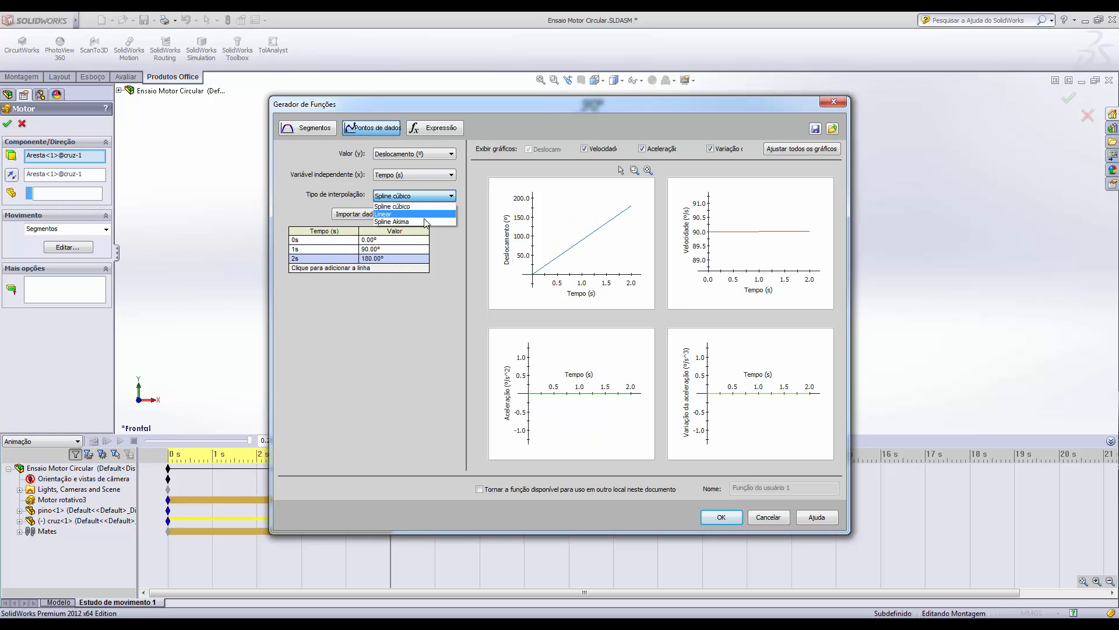
left_click(423, 222)
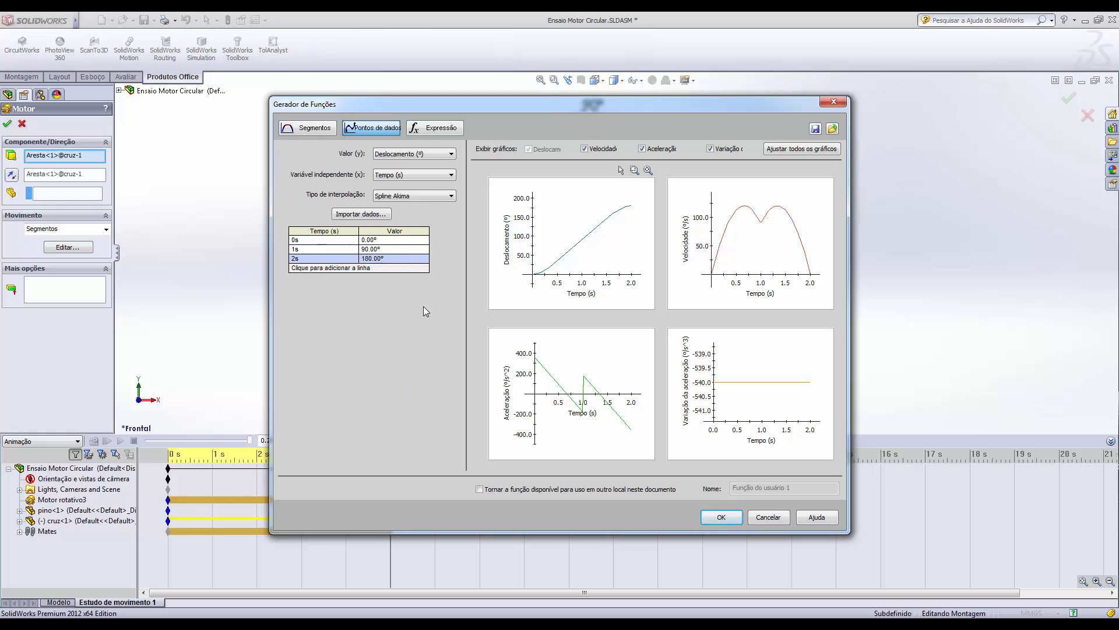
left_click(415, 195)
left_click(417, 381)
left_click(353, 214)
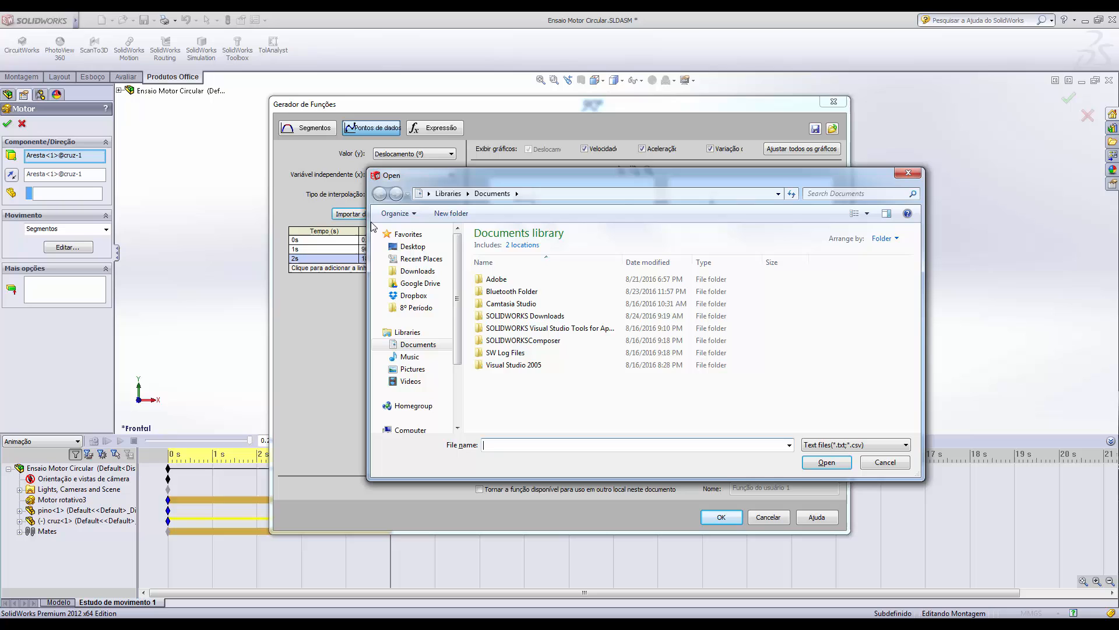
left_click(910, 173)
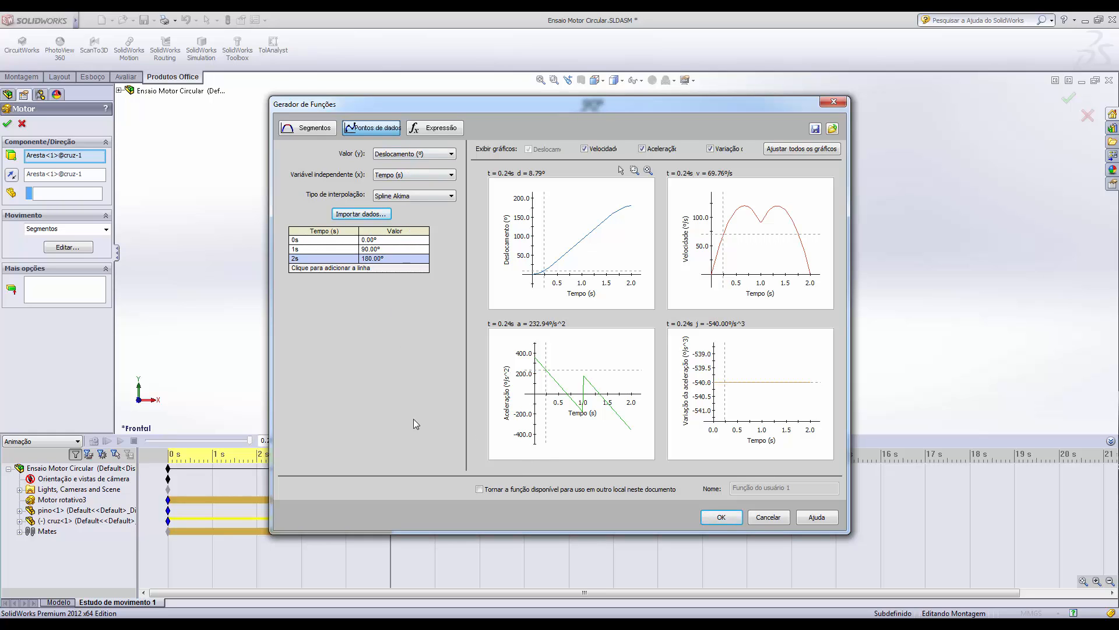
Step: Switch the function definition to Expressão and keep Deslocamento (º) as its value
left_click(432, 130)
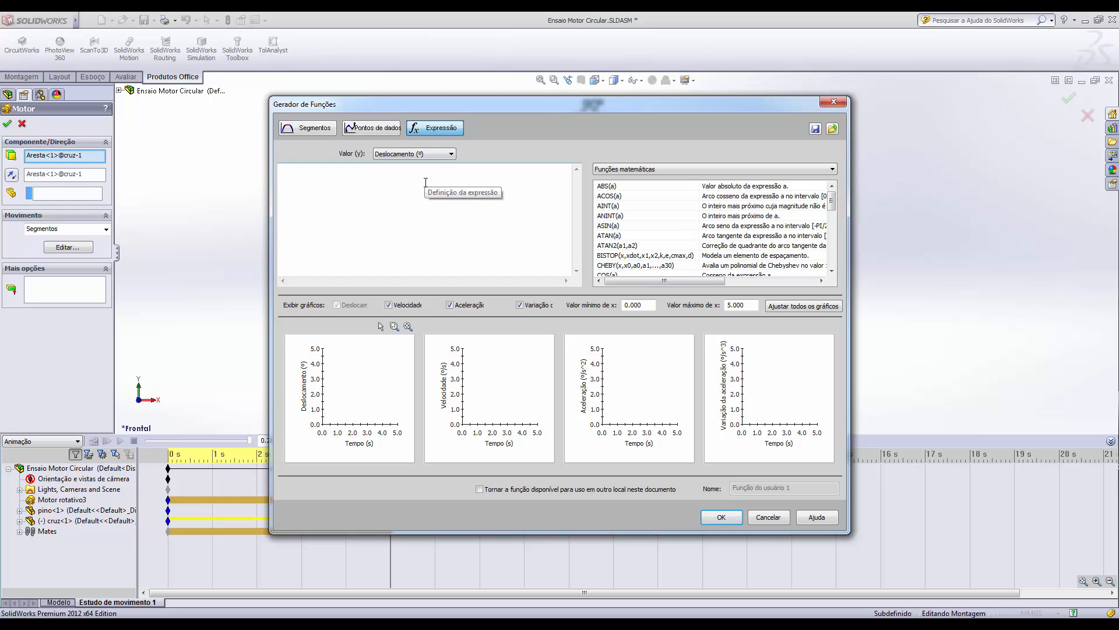
left_click(425, 220)
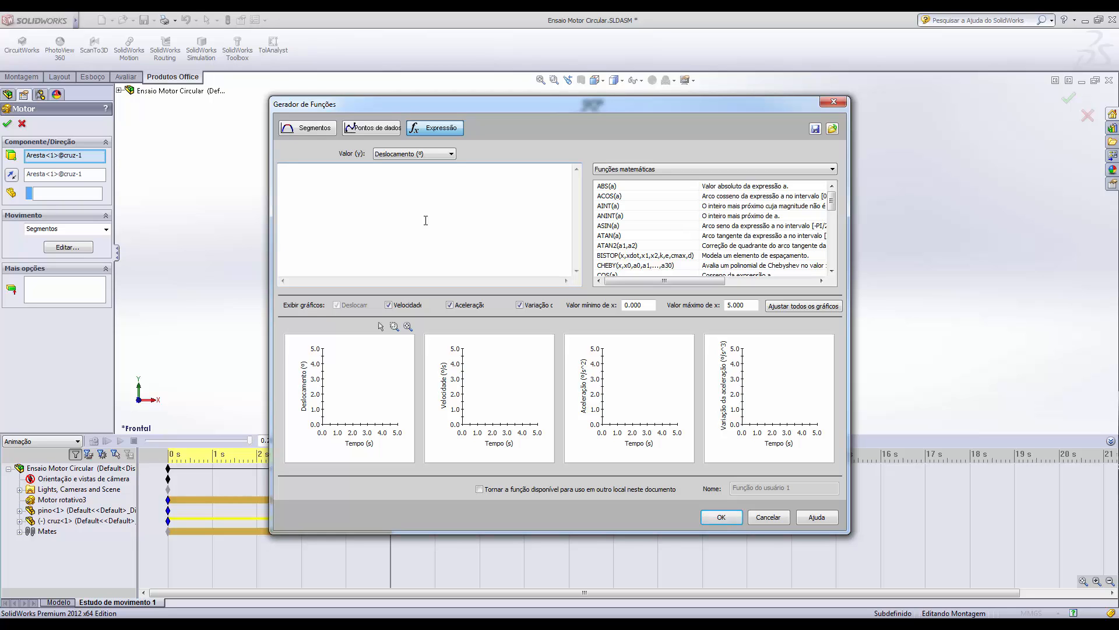
left_click(432, 155)
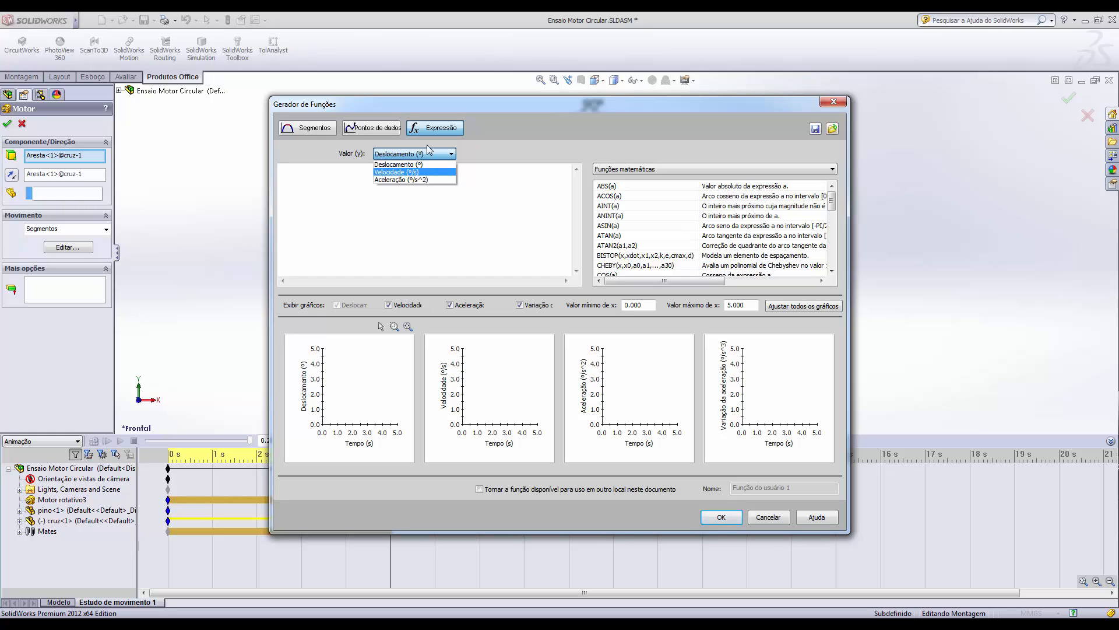
left_click(426, 165)
left_click(454, 205)
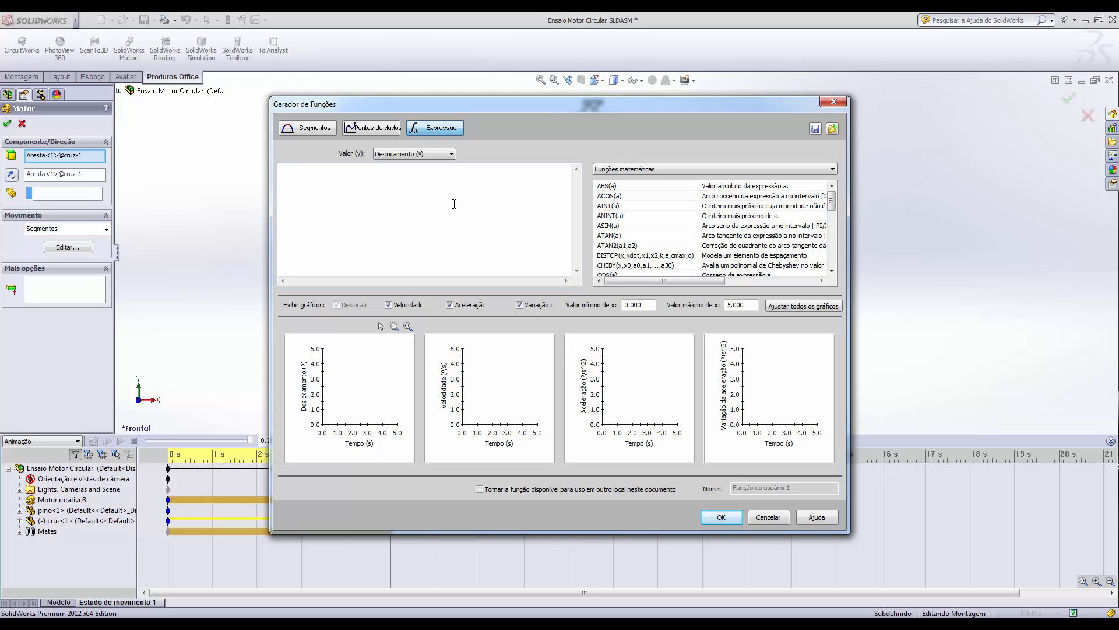
left_click(454, 204)
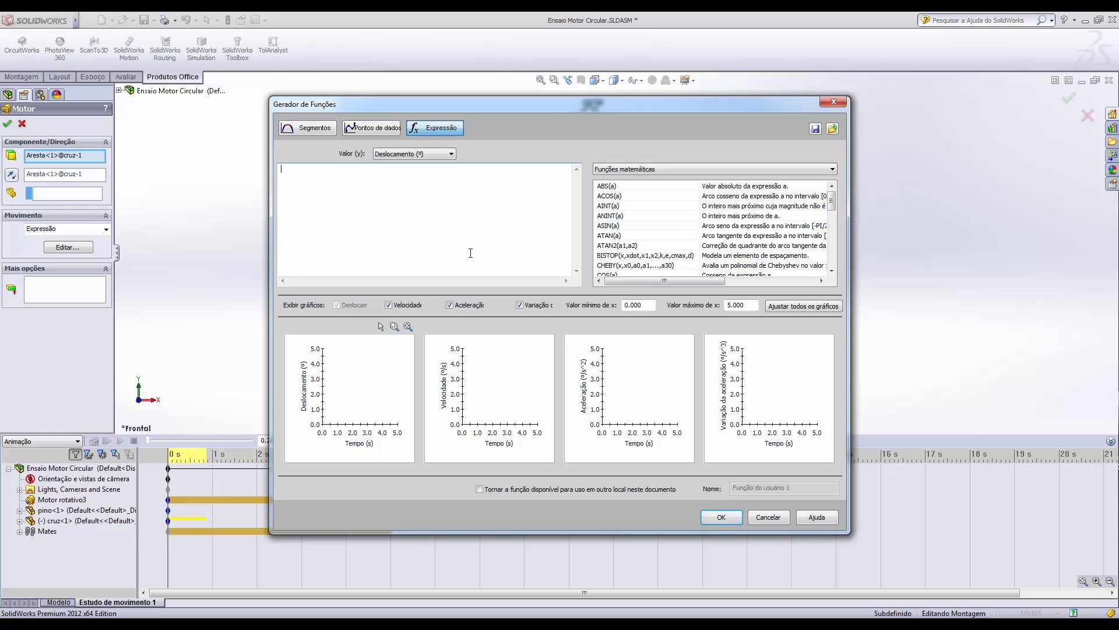
Step: Build the displacement expression COS(Time) from the cosine function and the simulation time variable
left_click_drag(833, 208, 835, 221)
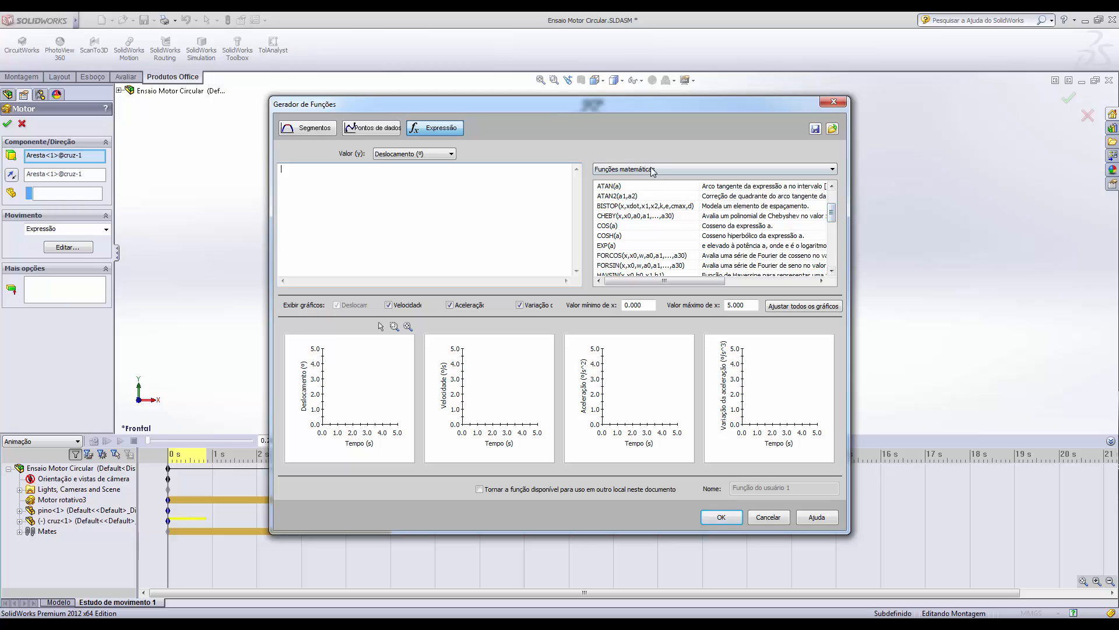
left_click(625, 228)
double_click(613, 228)
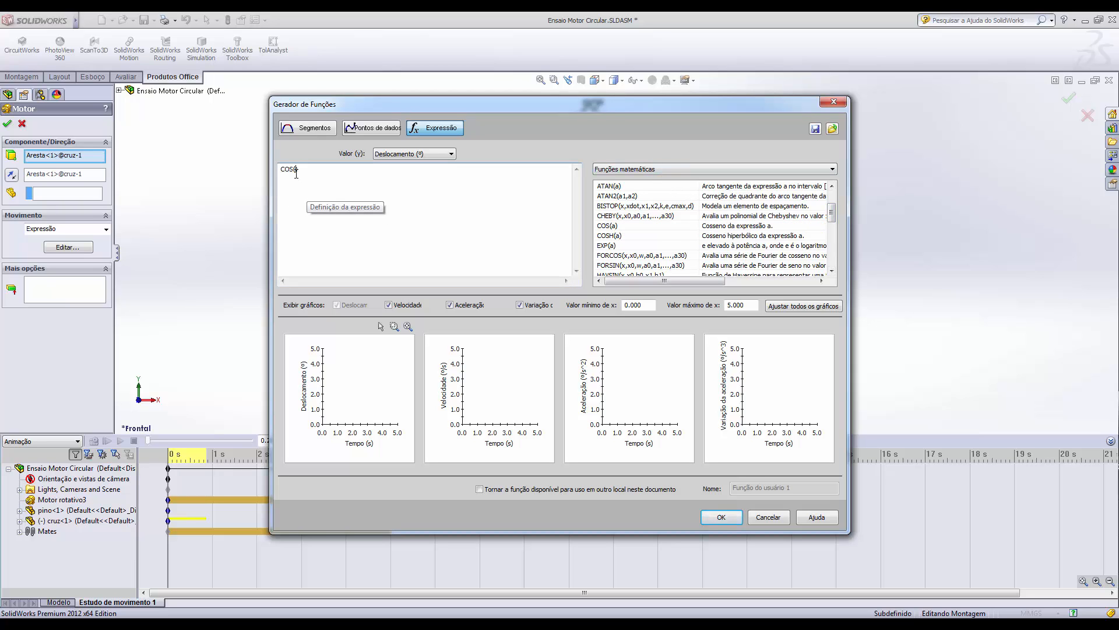
left_click(636, 169)
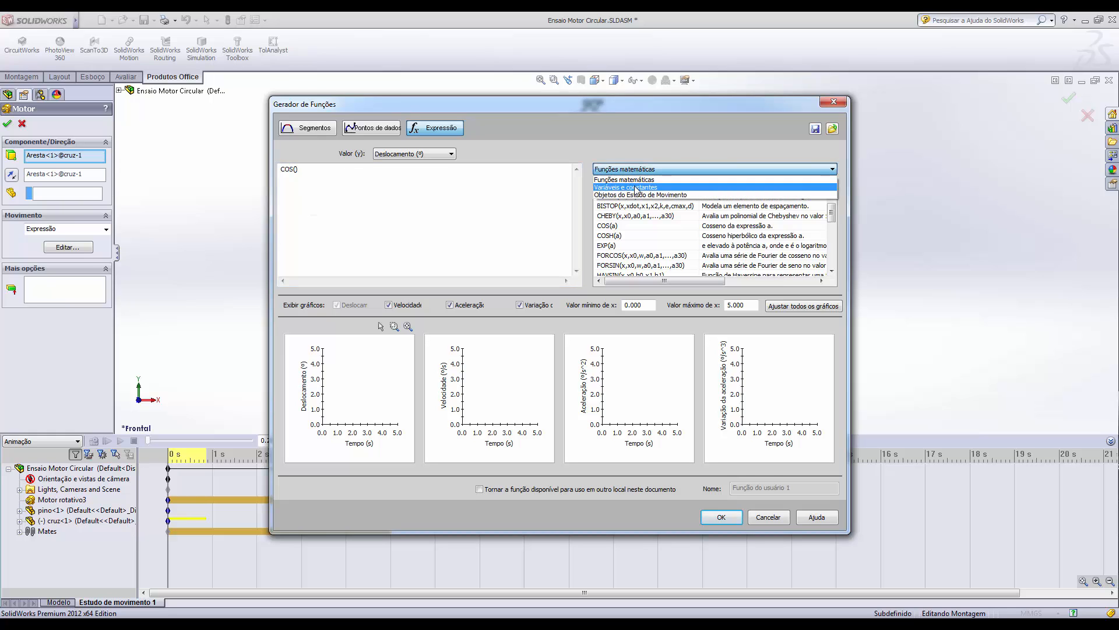
left_click(637, 187)
double_click(607, 188)
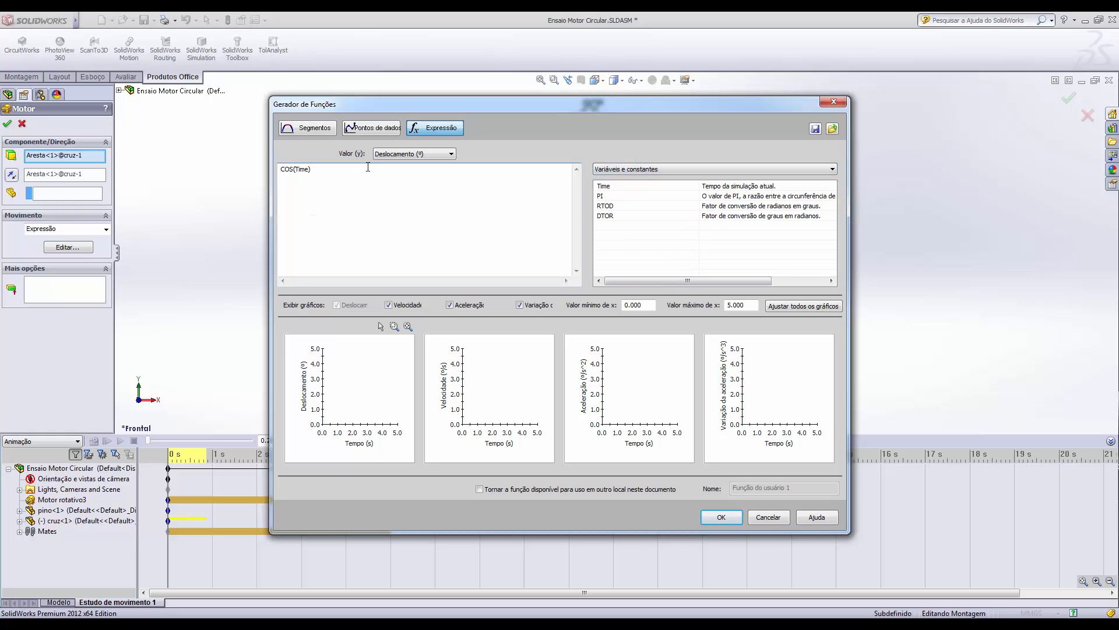
Step: Apply the COS(Time) displacement expression to the rotary motor and calculate the motion study
left_click(409, 243)
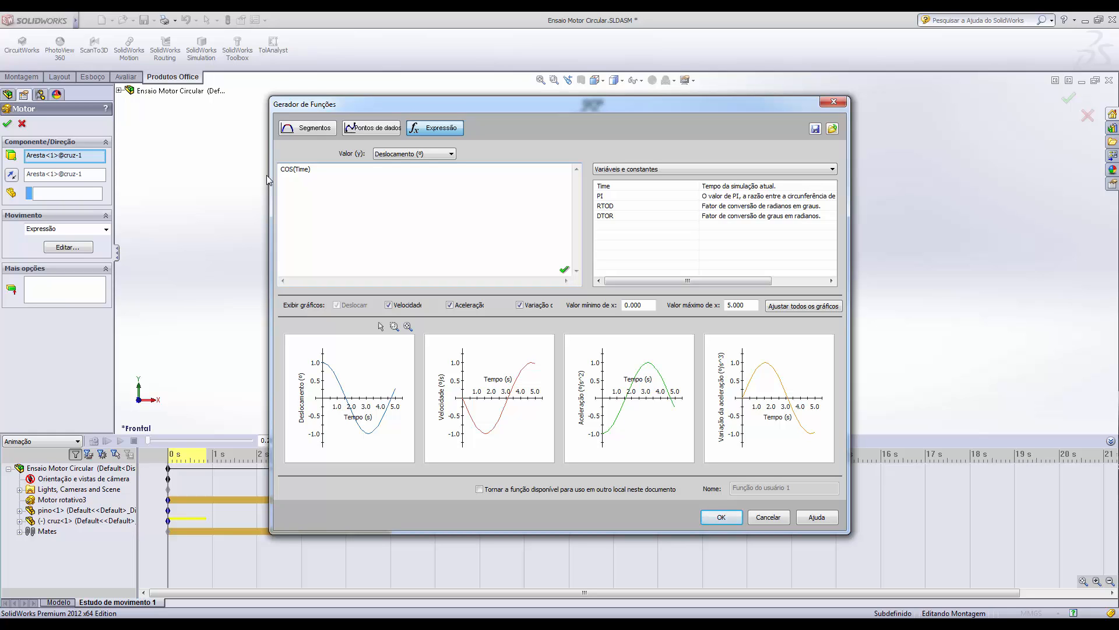
mouse_move(343, 410)
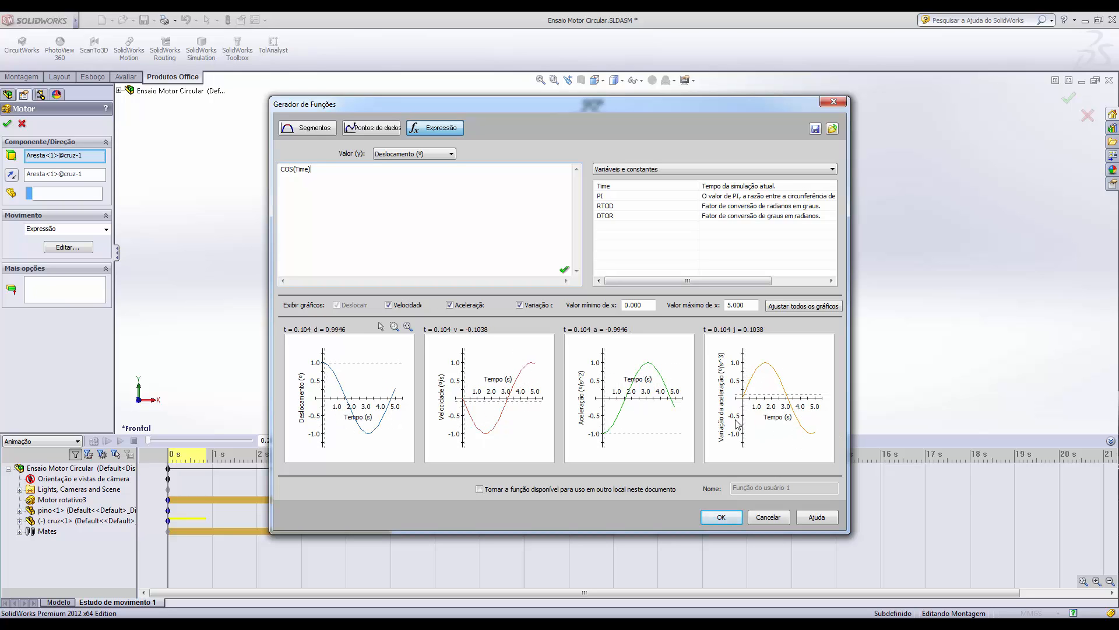
left_click(736, 516)
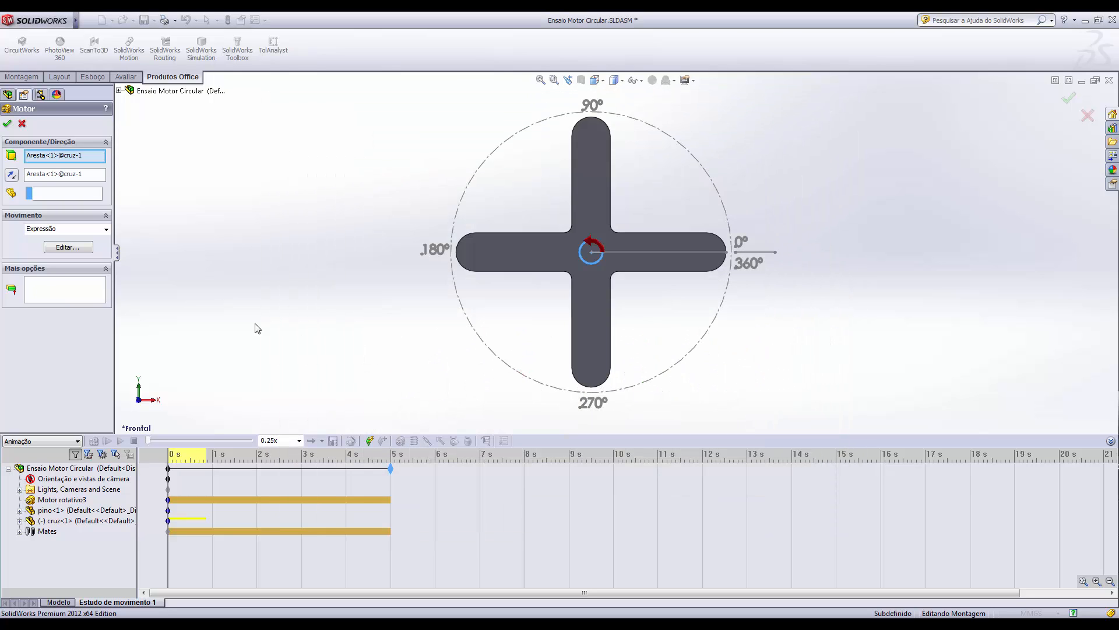
left_click(7, 124)
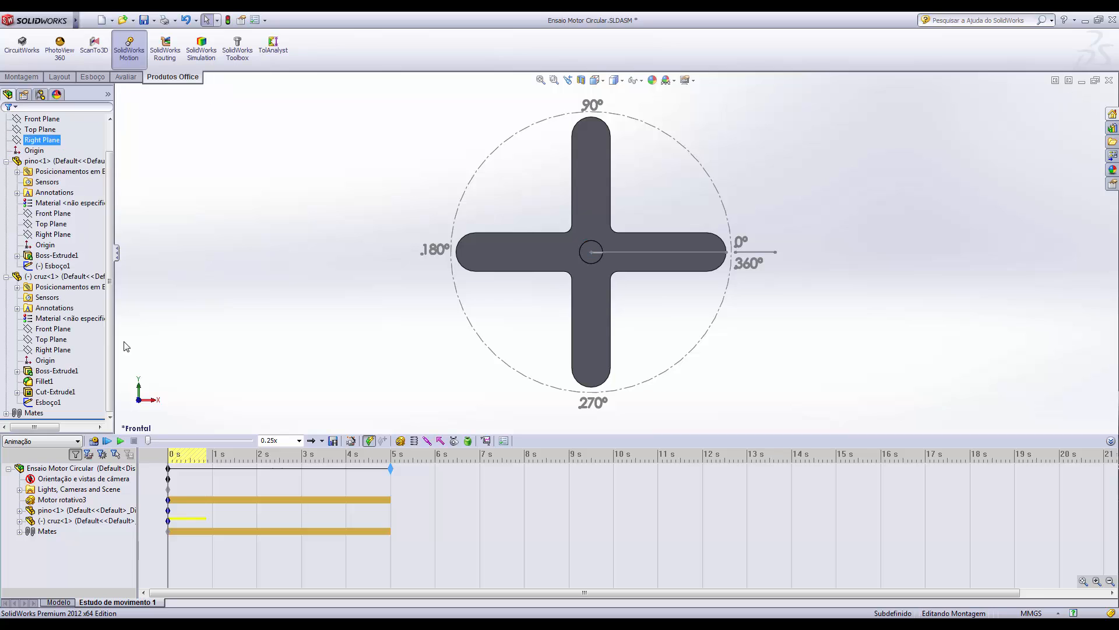
left_click(93, 441)
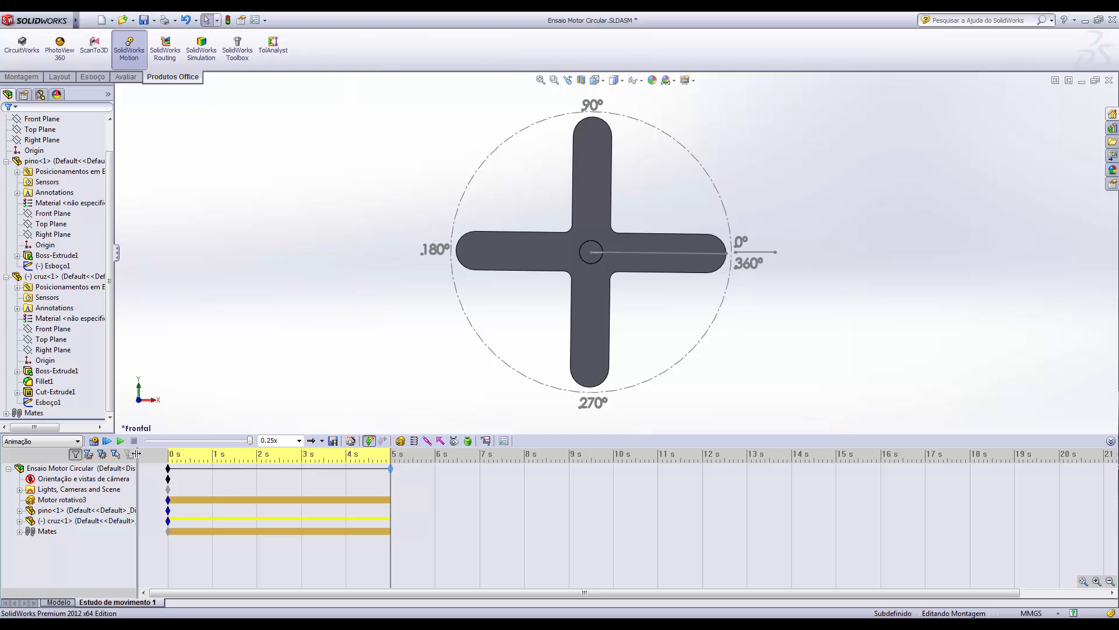
Step: Change the rotary motor's displacement expression to 90*COS(Time), apply it and recalculate the motion study
left_click(103, 480)
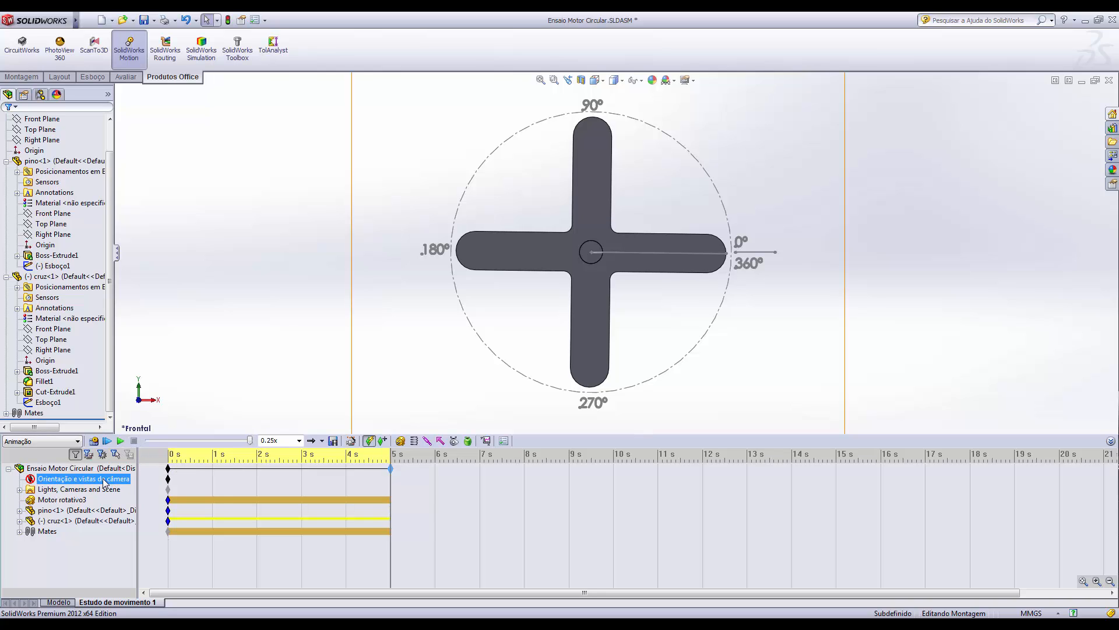
left_click(59, 499)
right_click(54, 498)
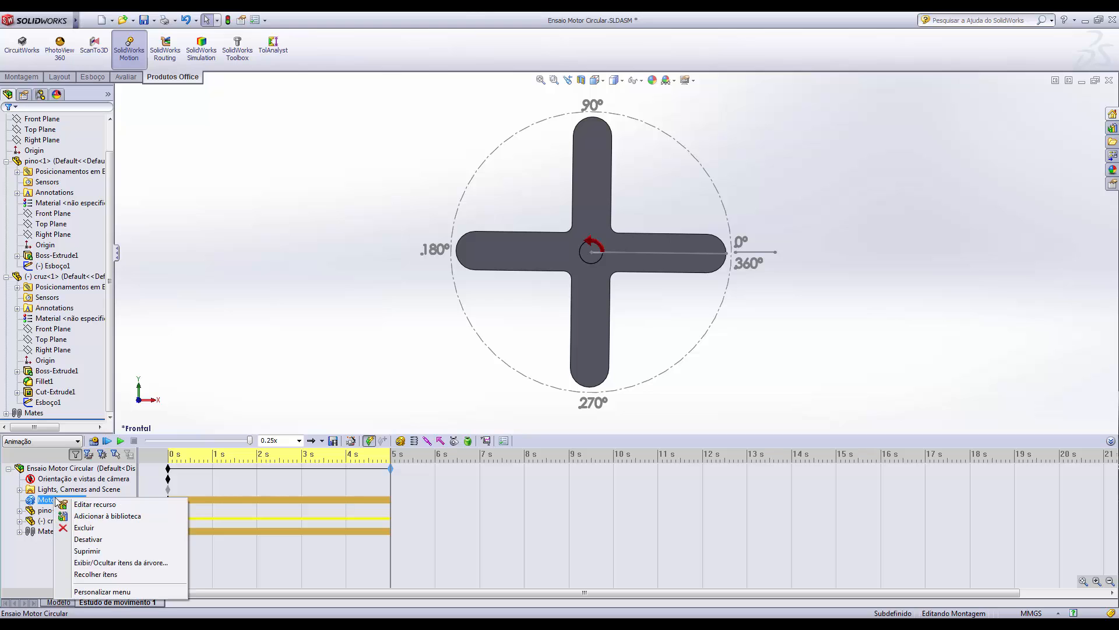
left_click(88, 505)
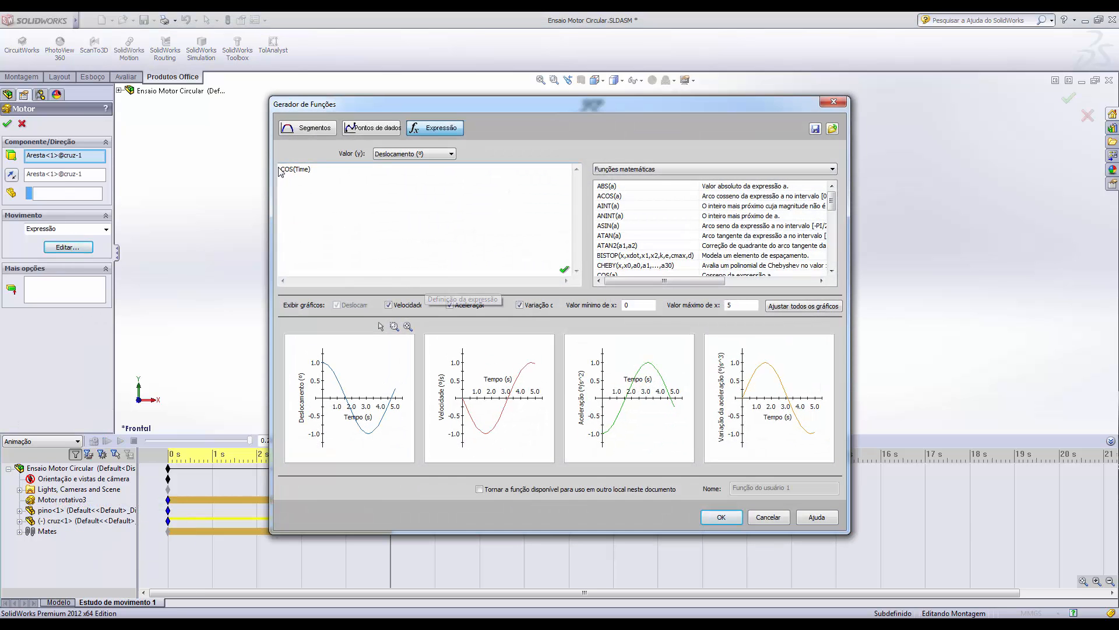
type("90")
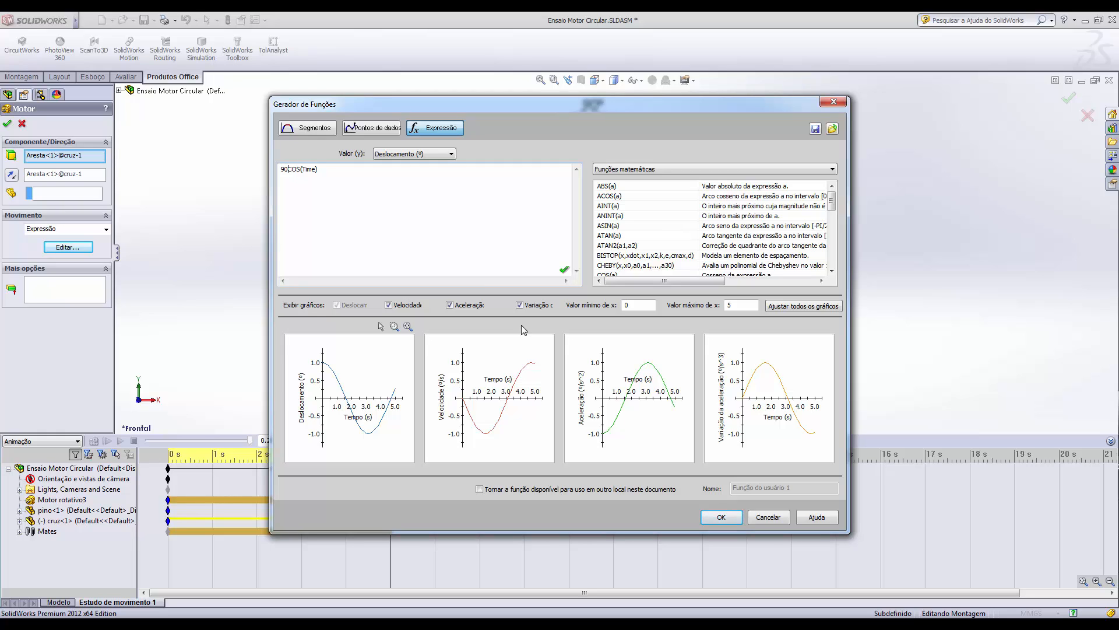
type("*")
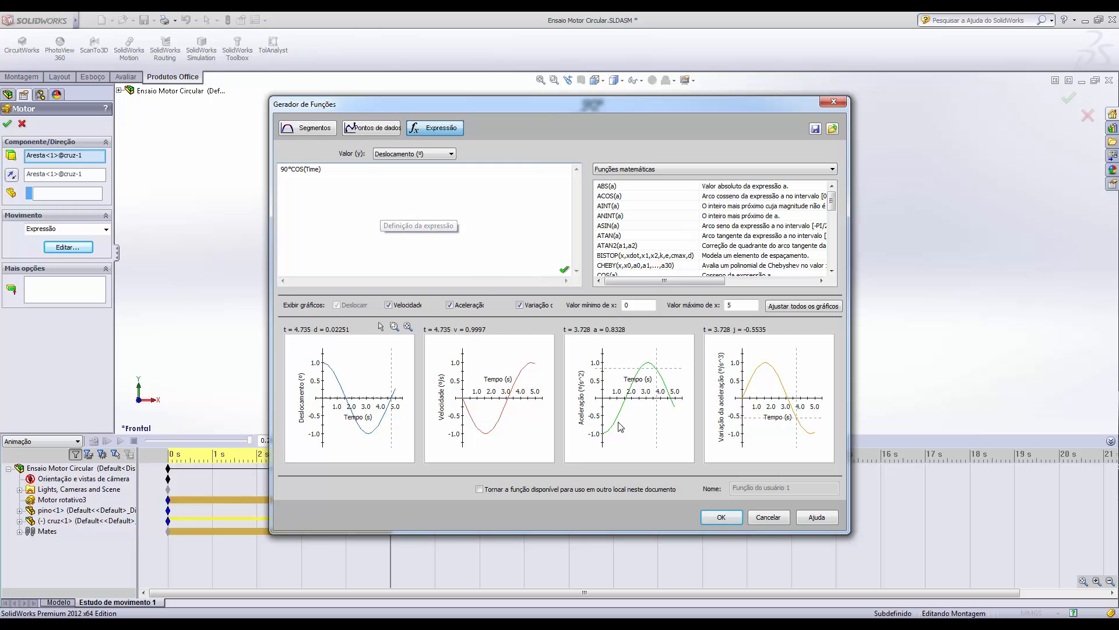
left_click(721, 517)
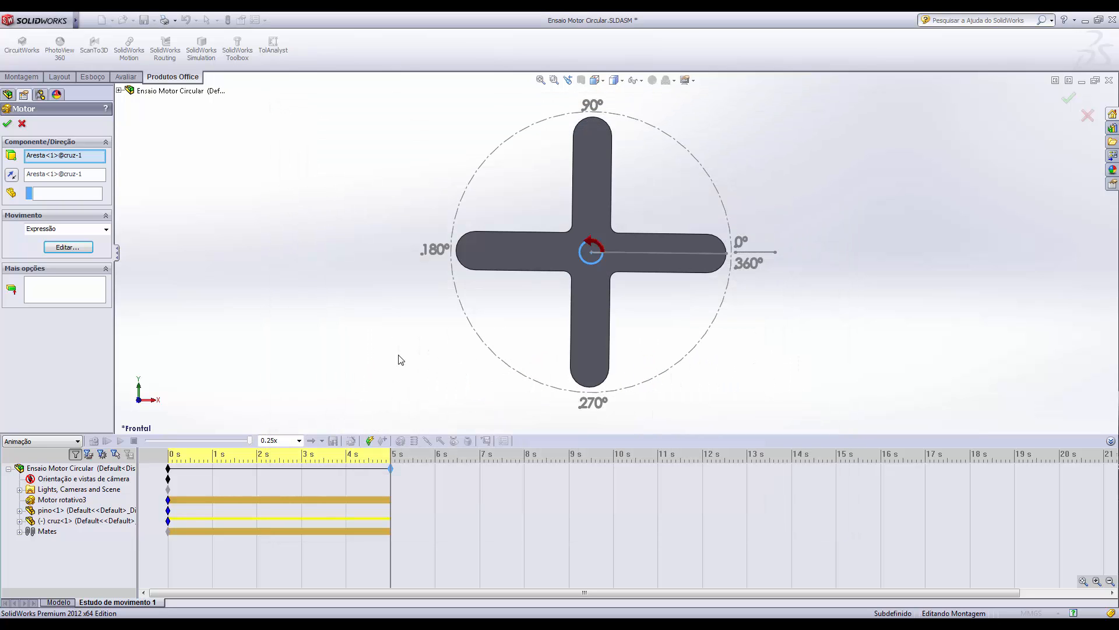
left_click(7, 123)
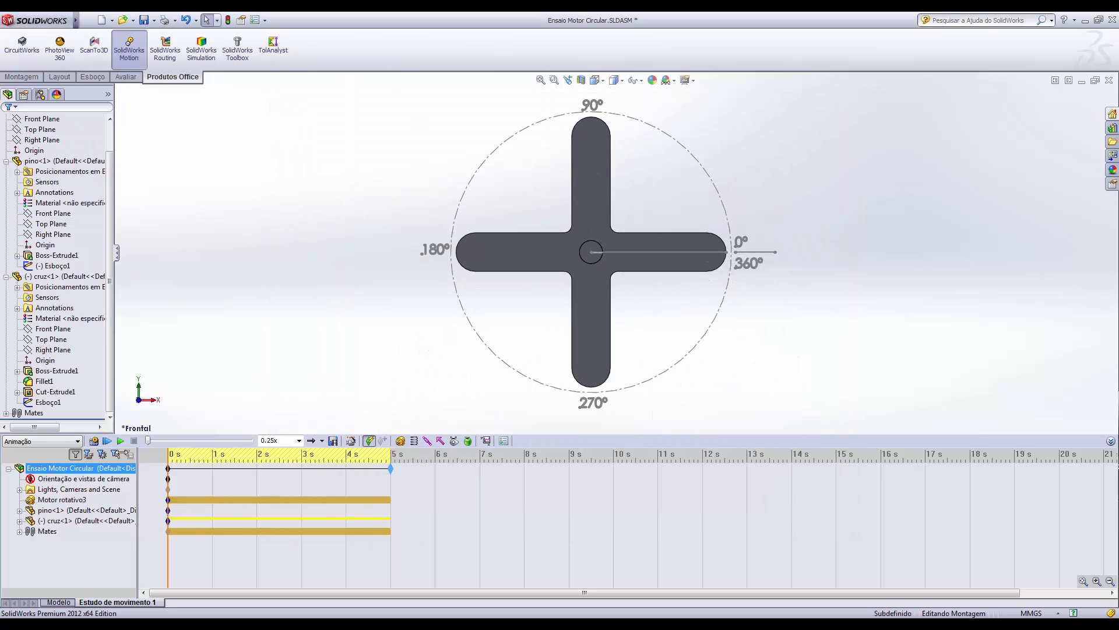
left_click(94, 441)
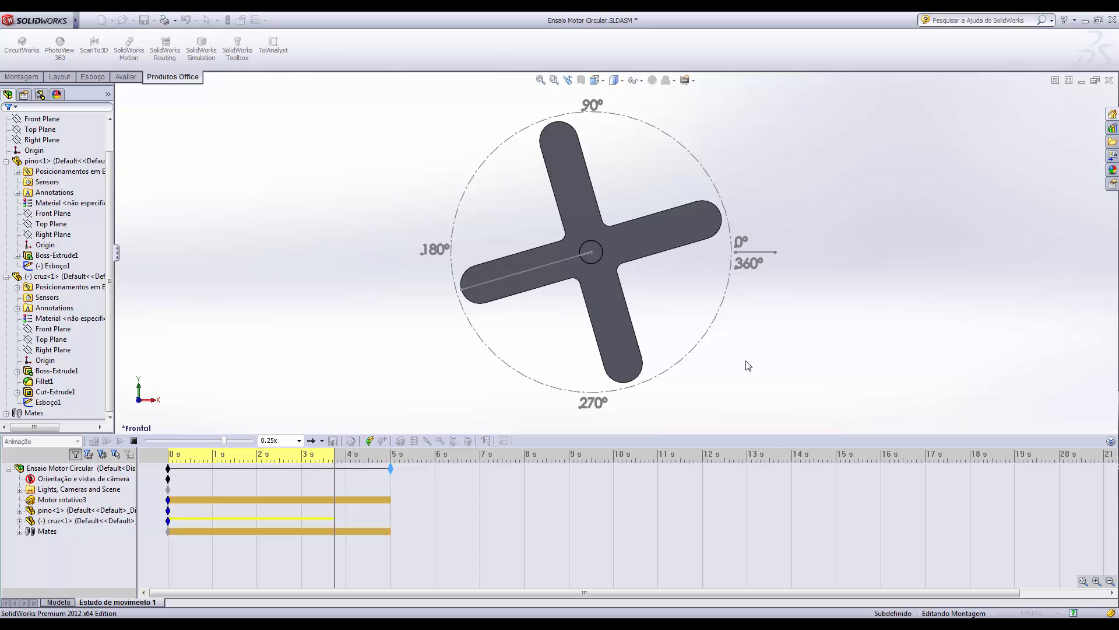
Step: Reopen the rotary motor's expression and review its displacement, velocity and acceleration graphs and the available mathematical functions
left_click(61, 500)
right_click(60, 503)
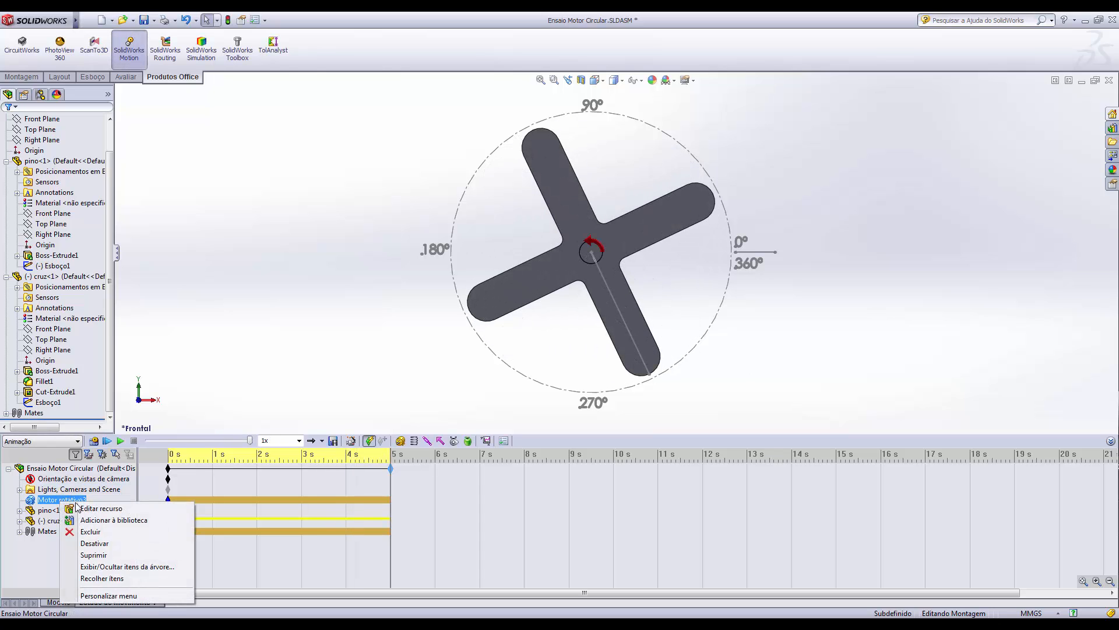
left_click(88, 510)
left_click(67, 247)
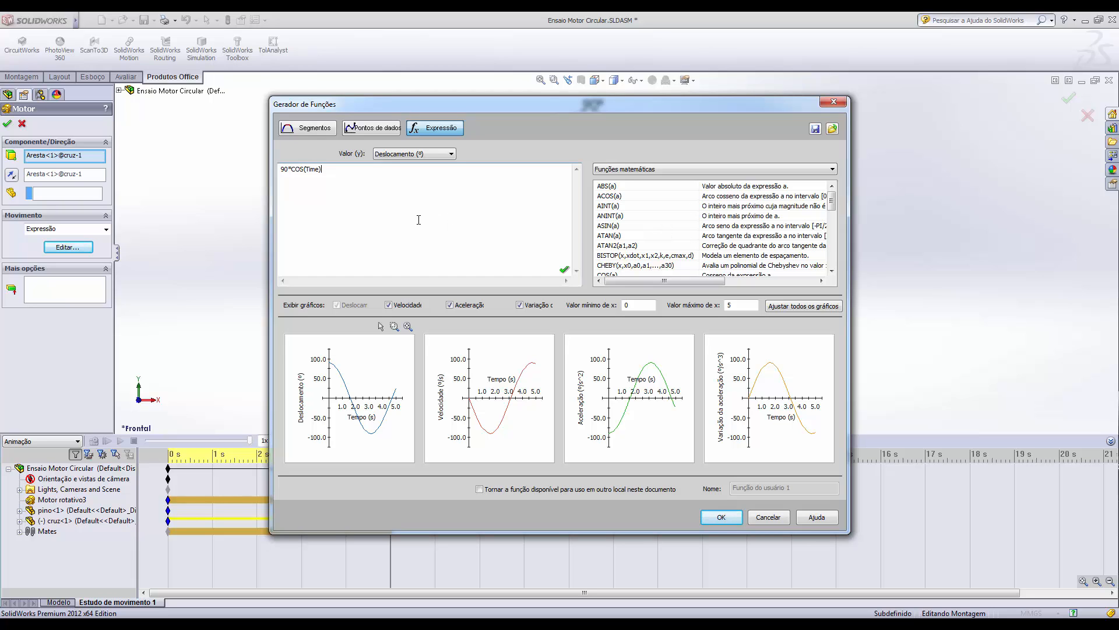
left_click(443, 255)
mouse_move(832, 201)
left_mouse_down()
mouse_move(839, 262)
mouse_move(831, 199)
left_mouse_up()
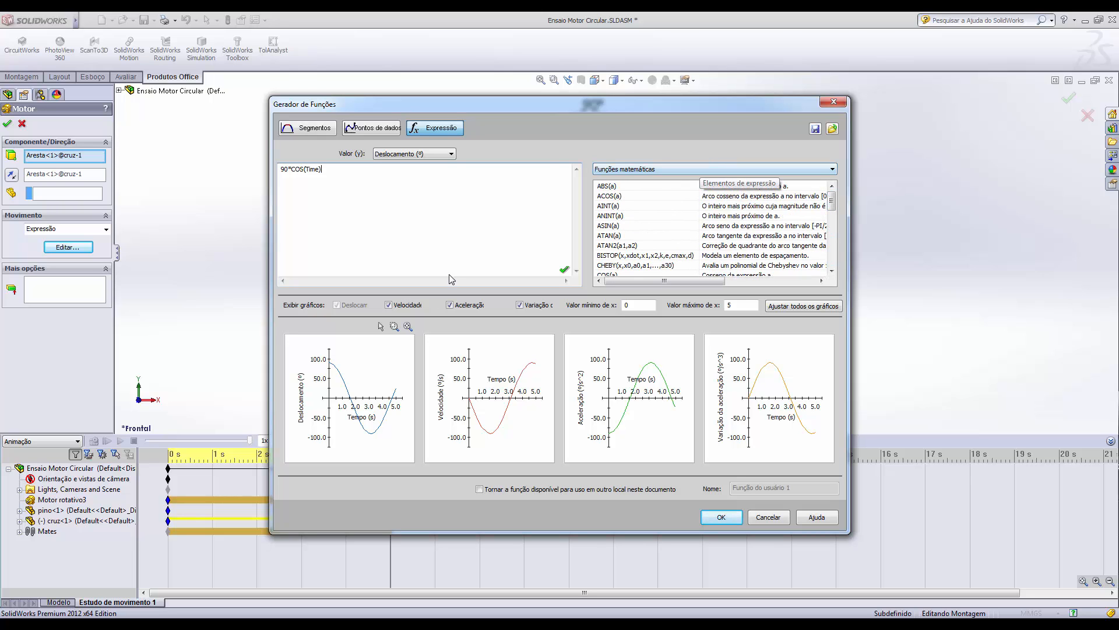
key("Return")
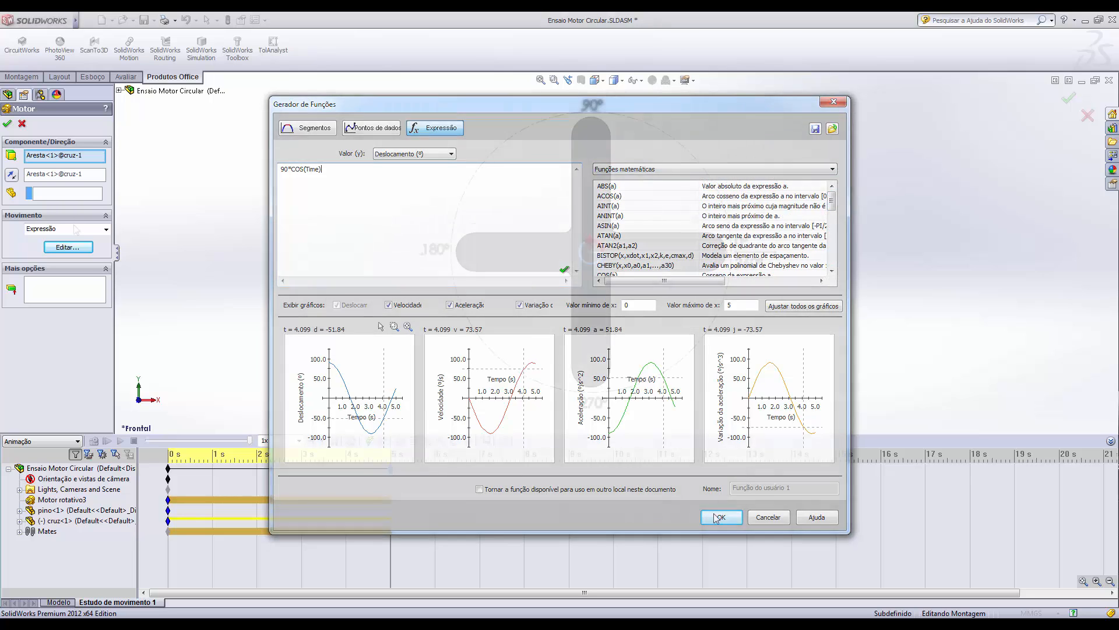
Step: Change the rotary motor's motion type to Servo Motor controlled by Deslocamento and apply the motor
left_click(106, 229)
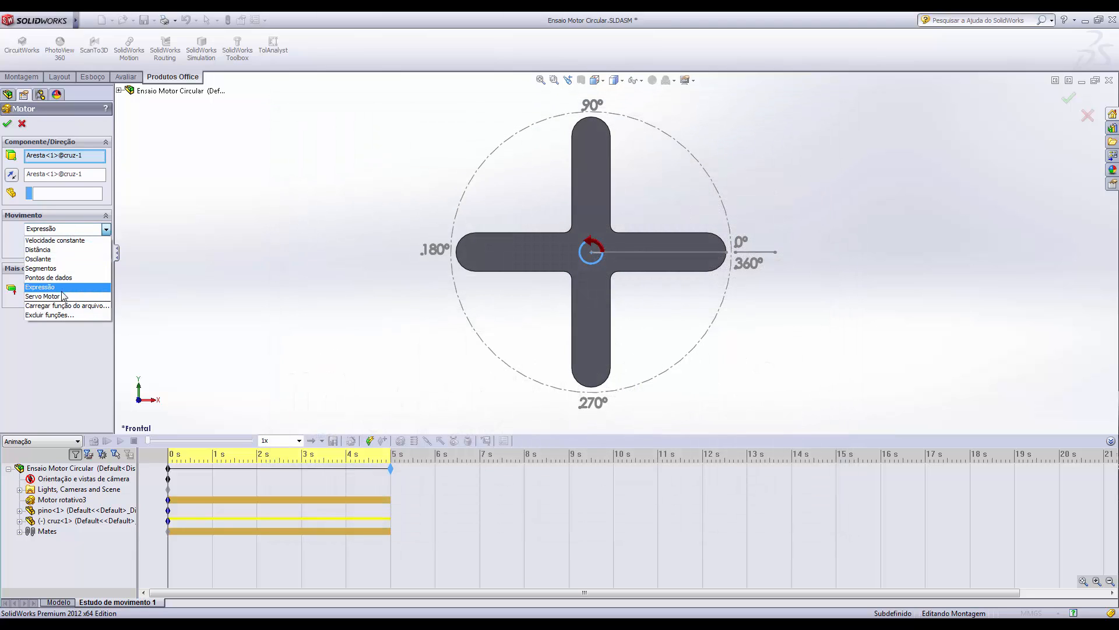
left_click(66, 296)
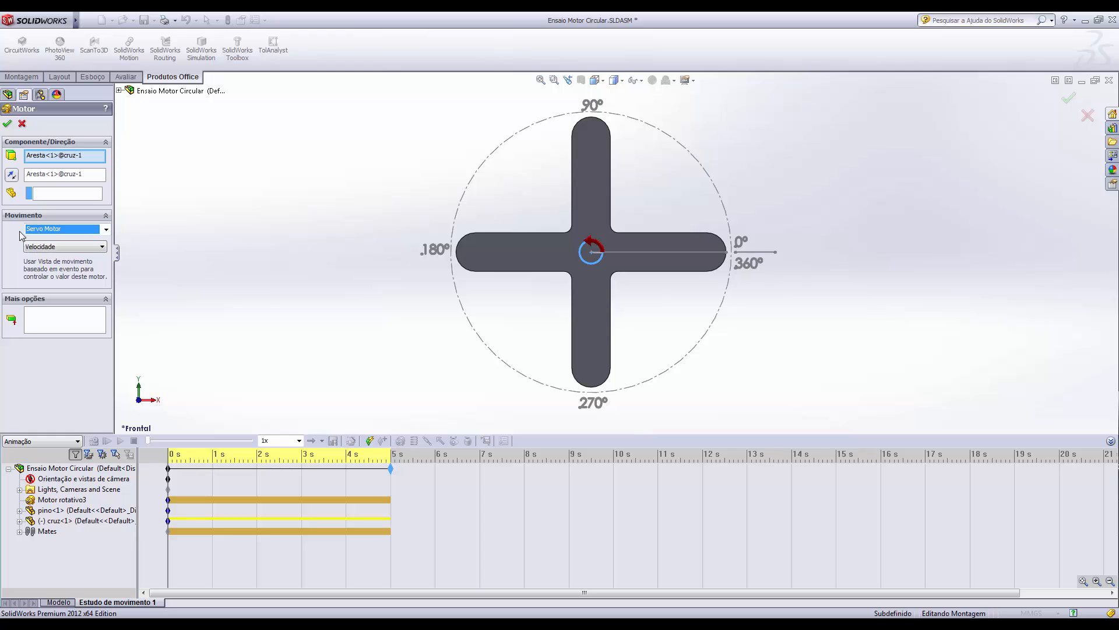
left_click(50, 247)
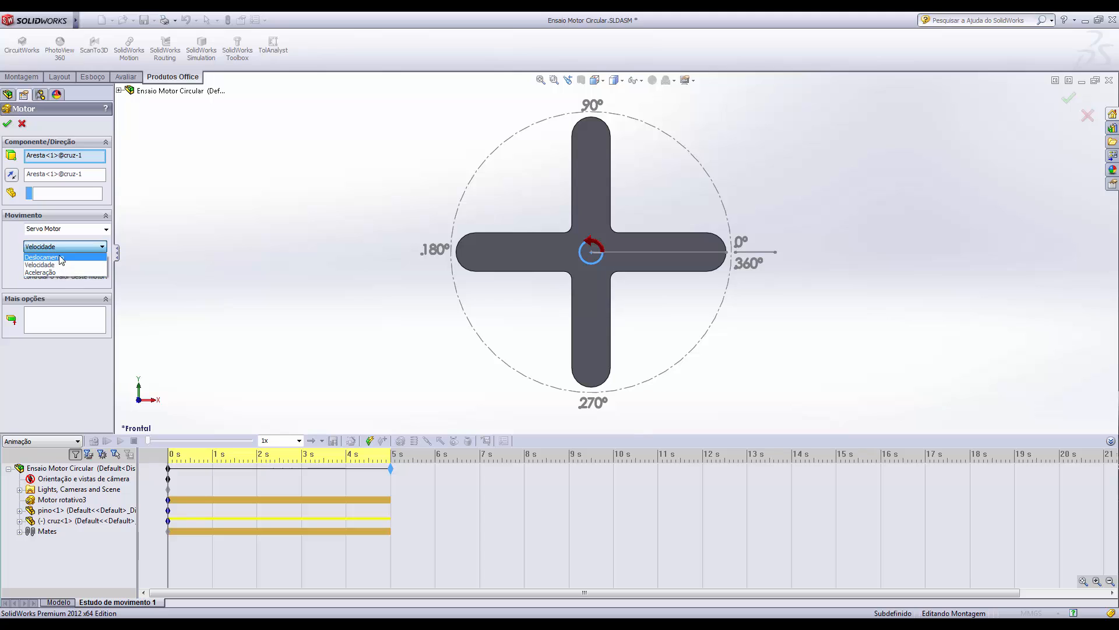
left_click(62, 257)
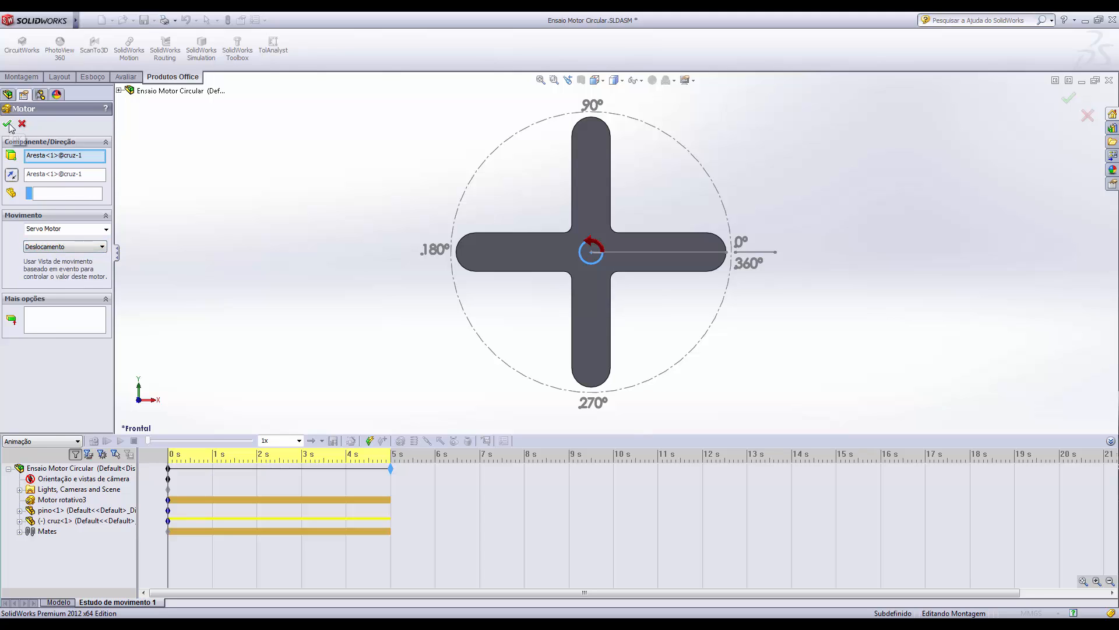
left_click(8, 124)
left_click(121, 511)
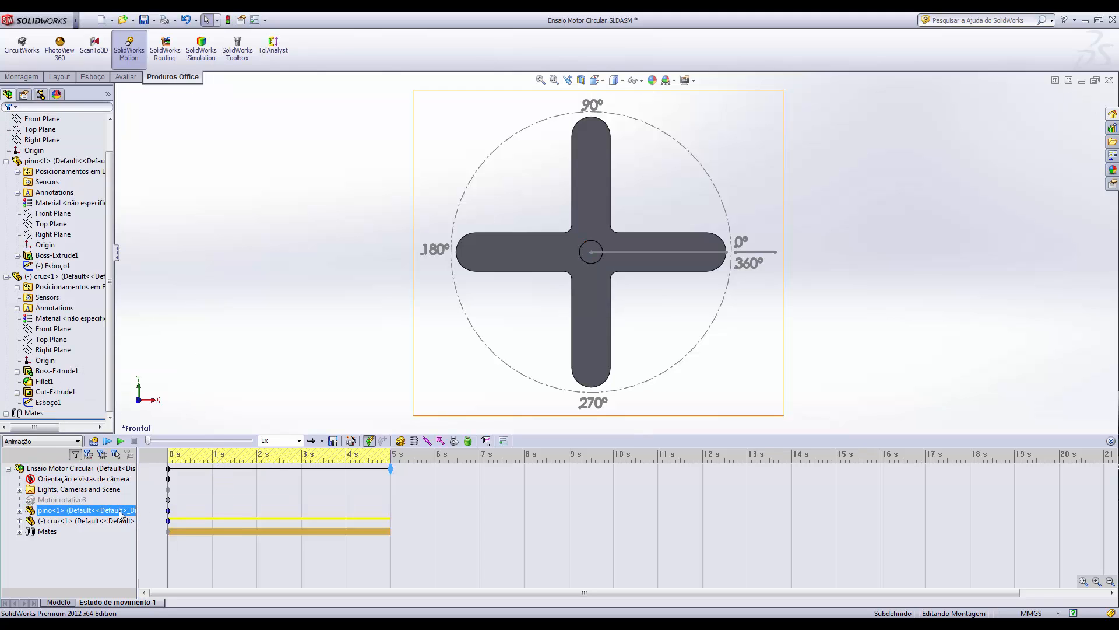
left_click(311, 519)
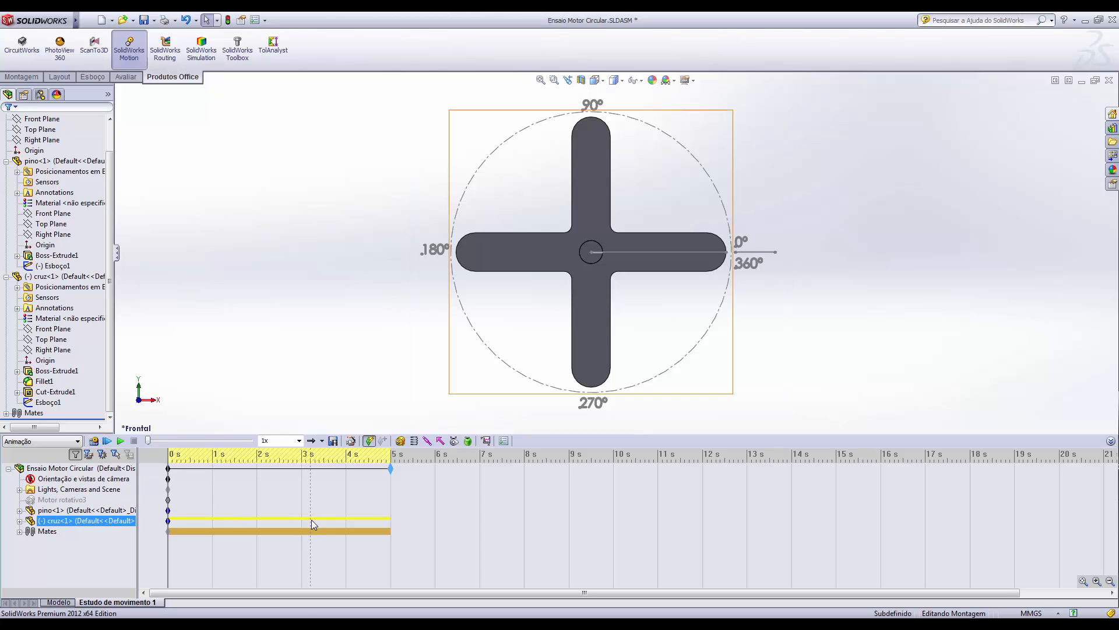
left_click(602, 521)
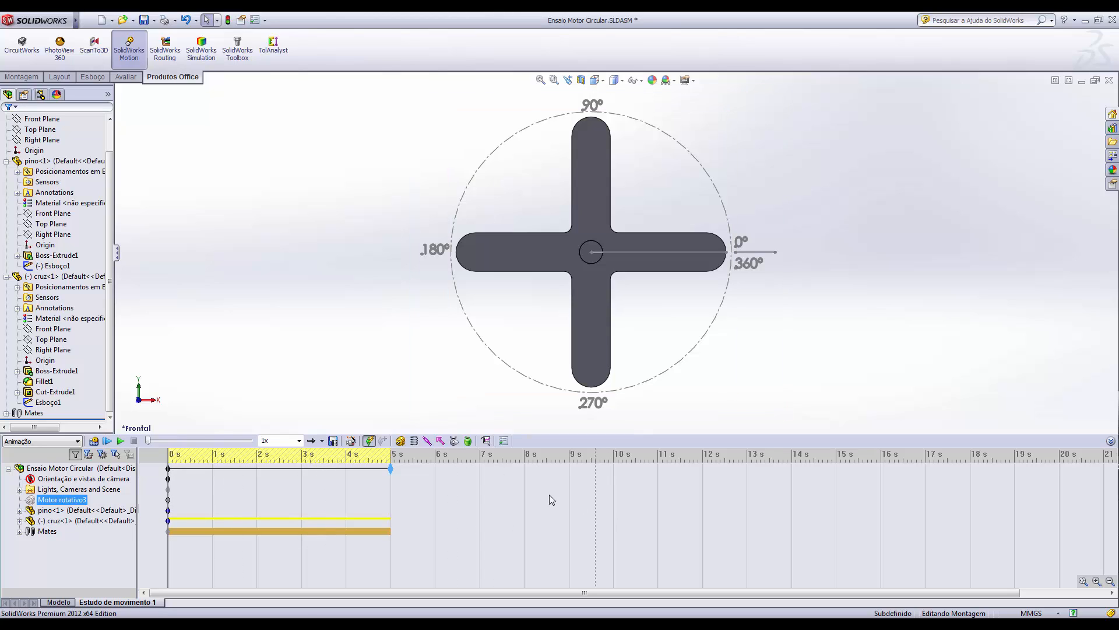
left_click(64, 468)
left_click(58, 441)
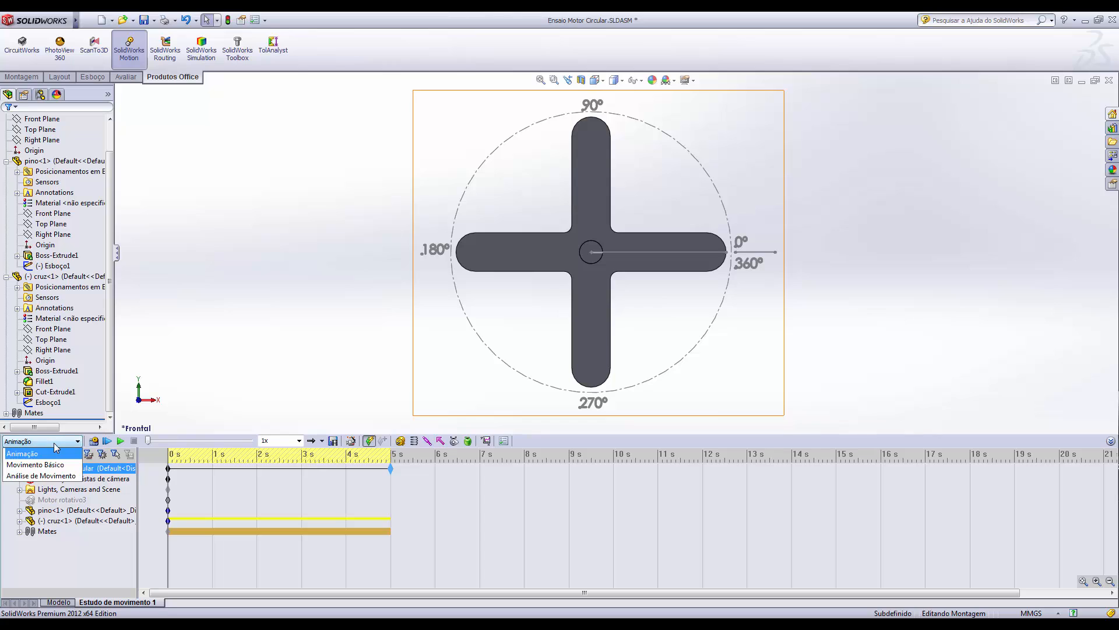
left_click(267, 350)
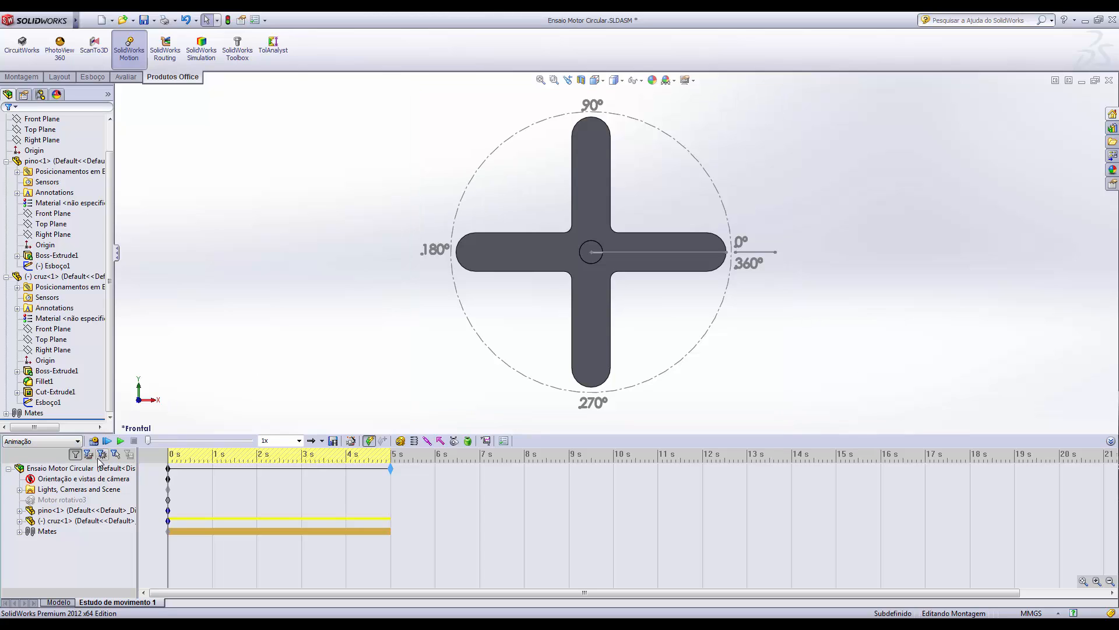
Step: Try the Análise de Movimento study type and return the study to Animação
left_click(78, 441)
left_click(51, 478)
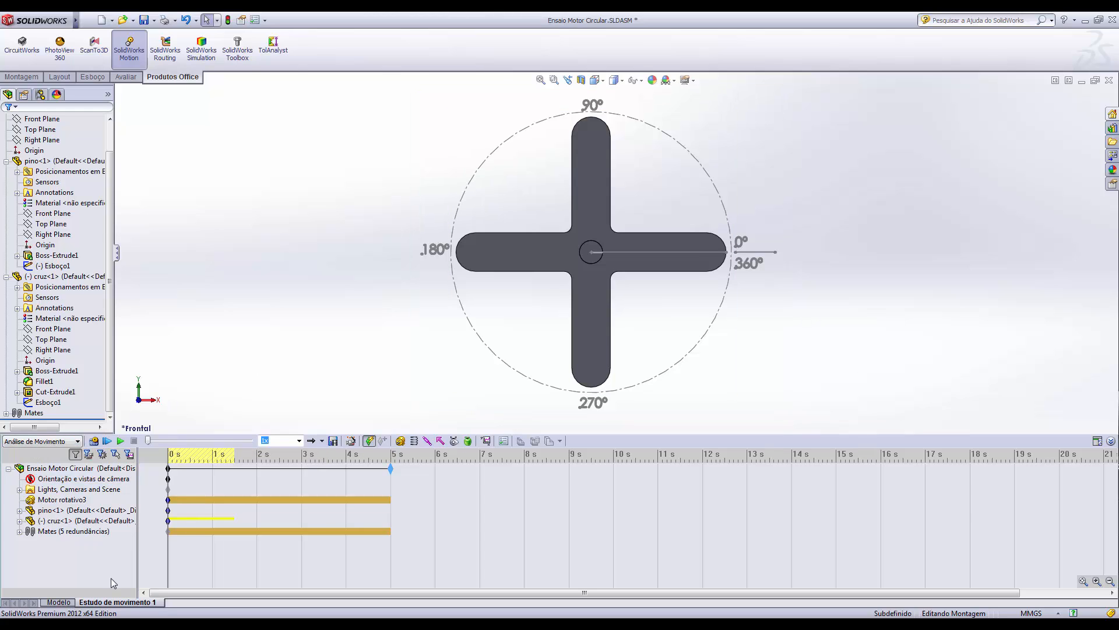
left_click(35, 441)
left_click(39, 457)
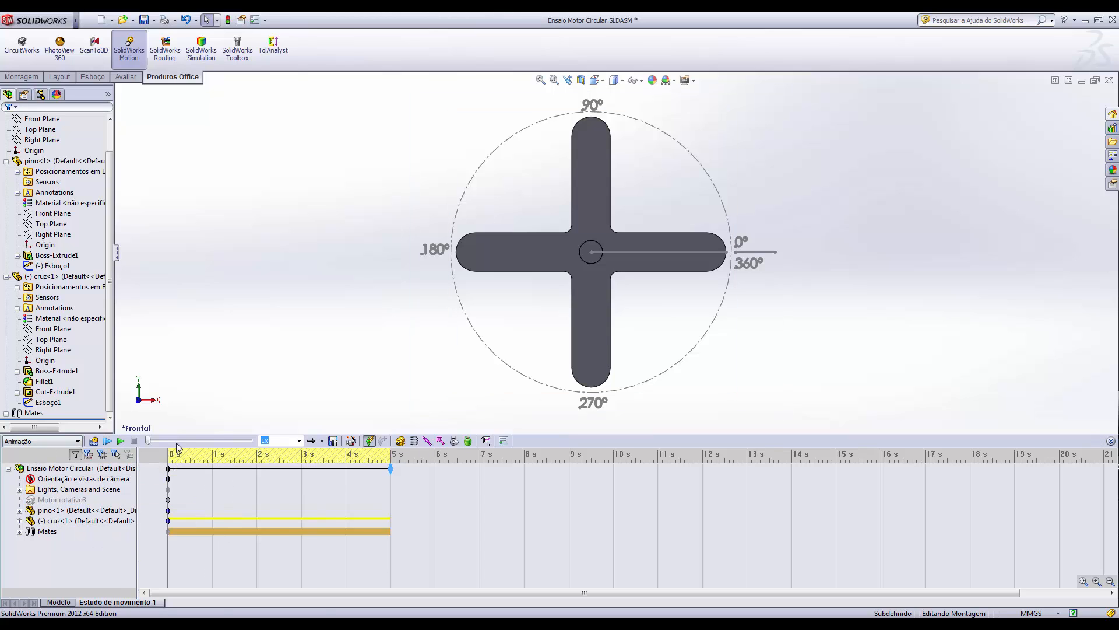
Step: Set the study type to Análise de Movimento and show the event-based motion view
left_click(61, 441)
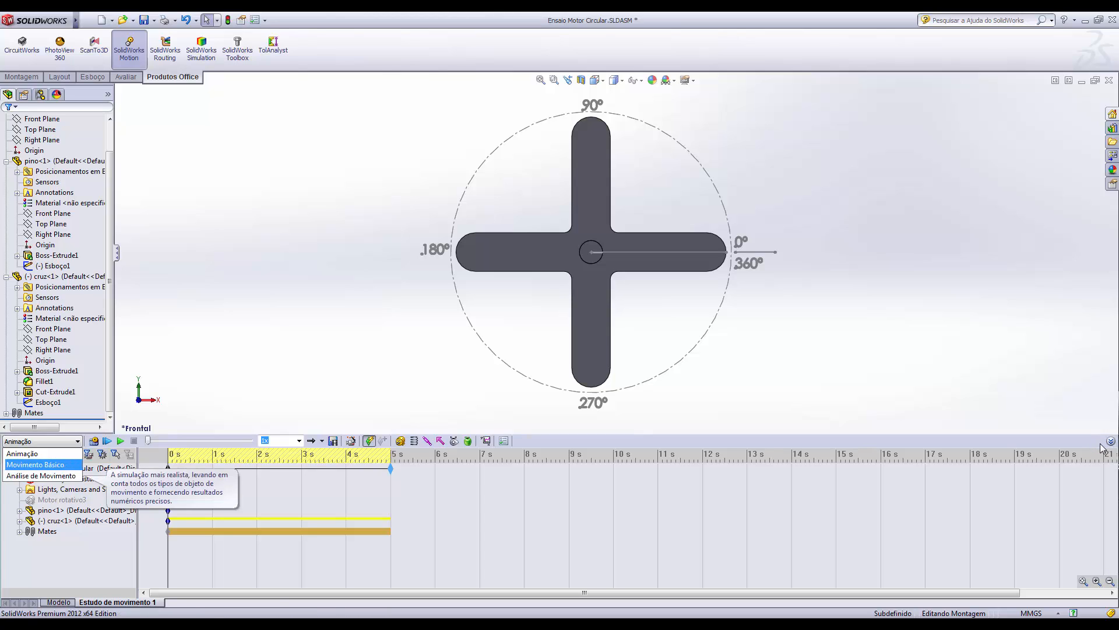
left_click(41, 475)
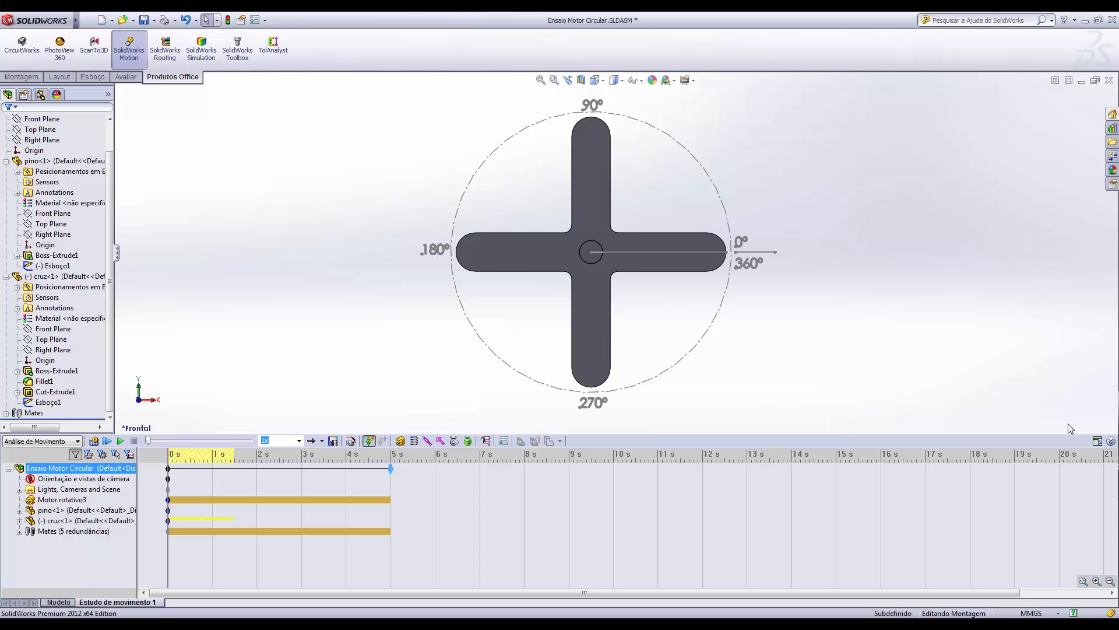
left_click(1097, 441)
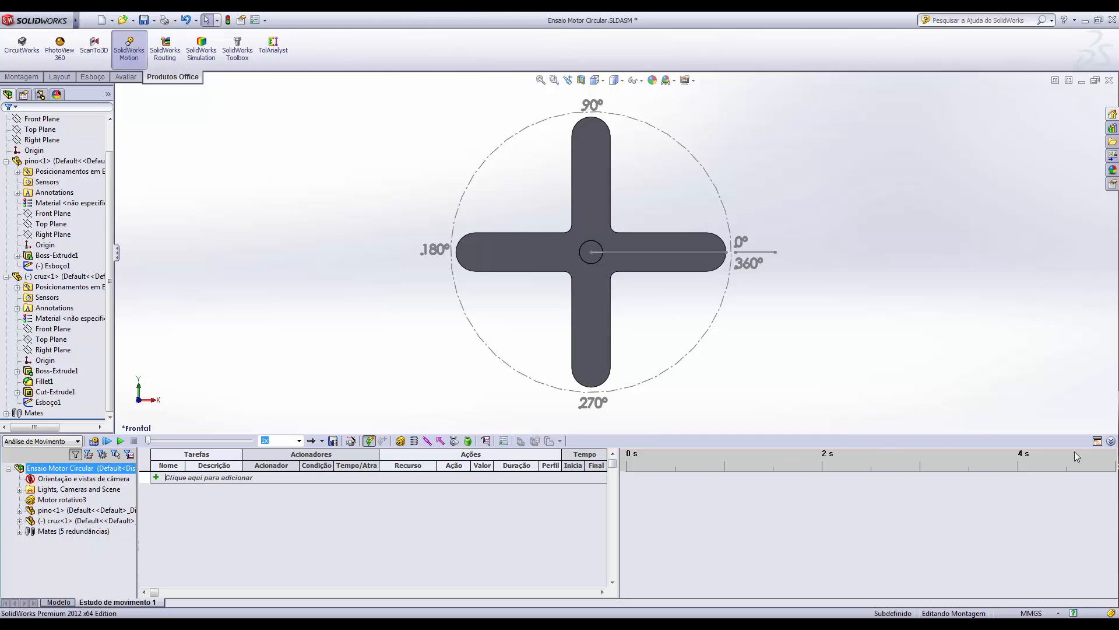
left_click(1097, 441)
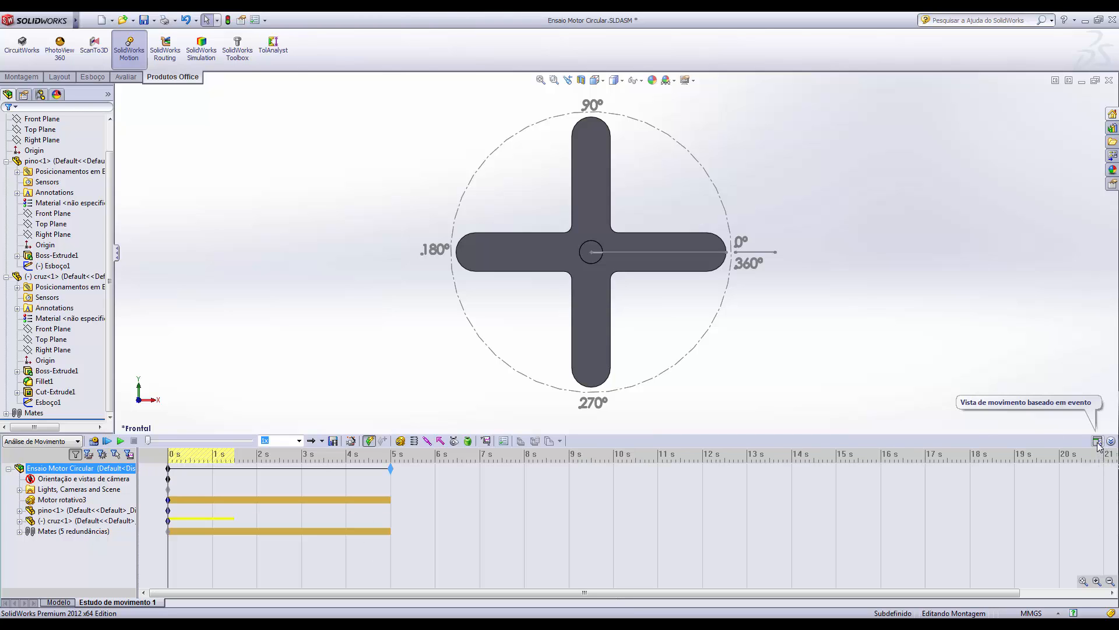
left_click(1097, 441)
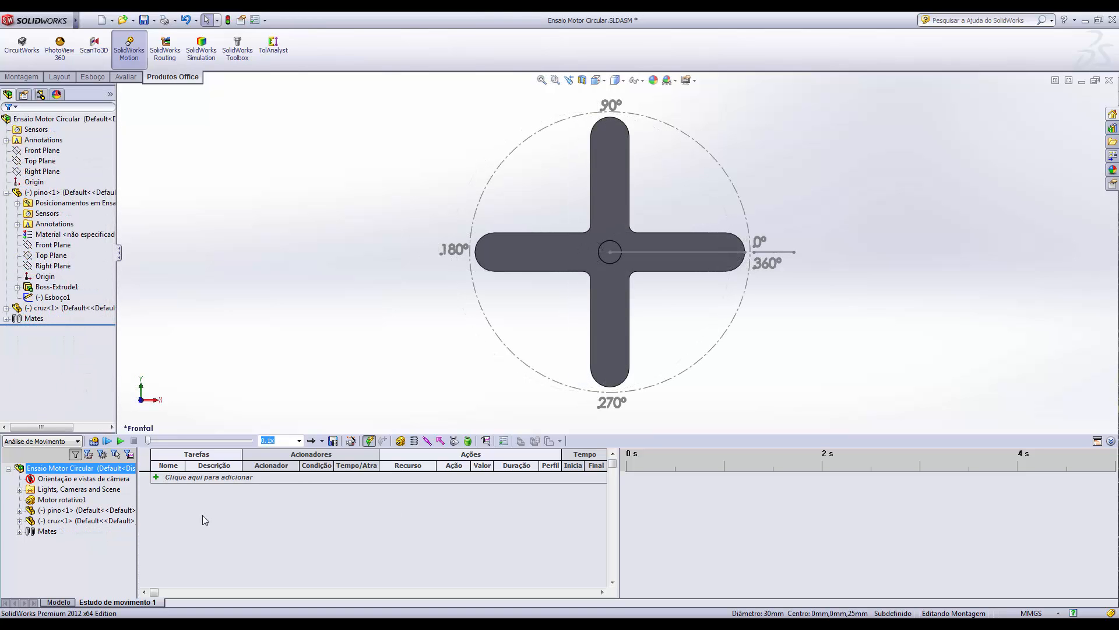
Step: Add two tasks to the event-based motion table
left_click(156, 477)
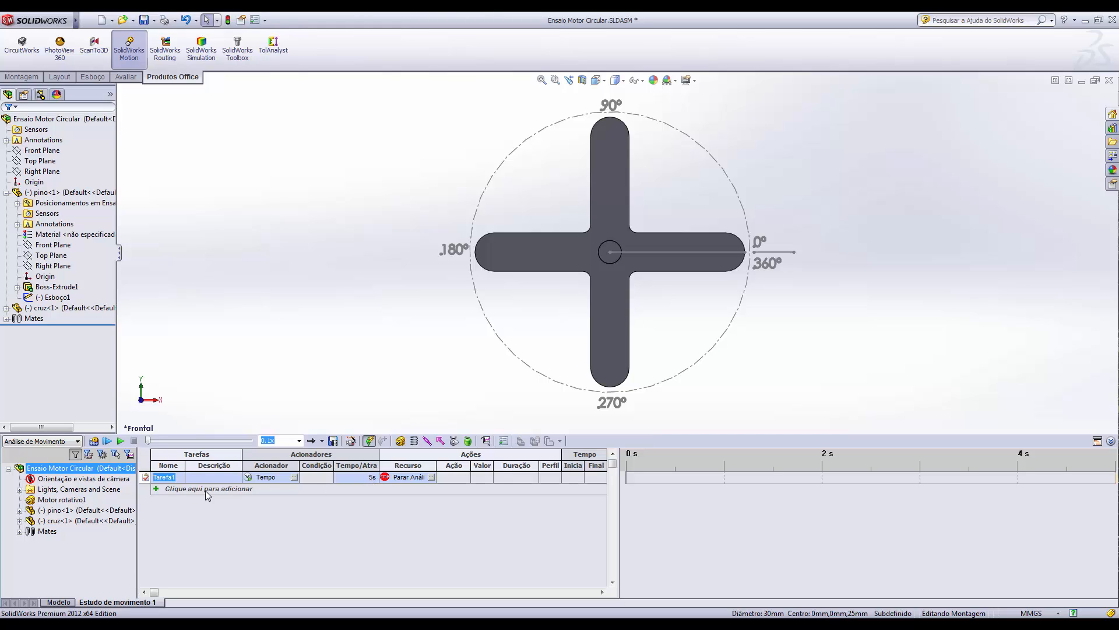
left_click(157, 490)
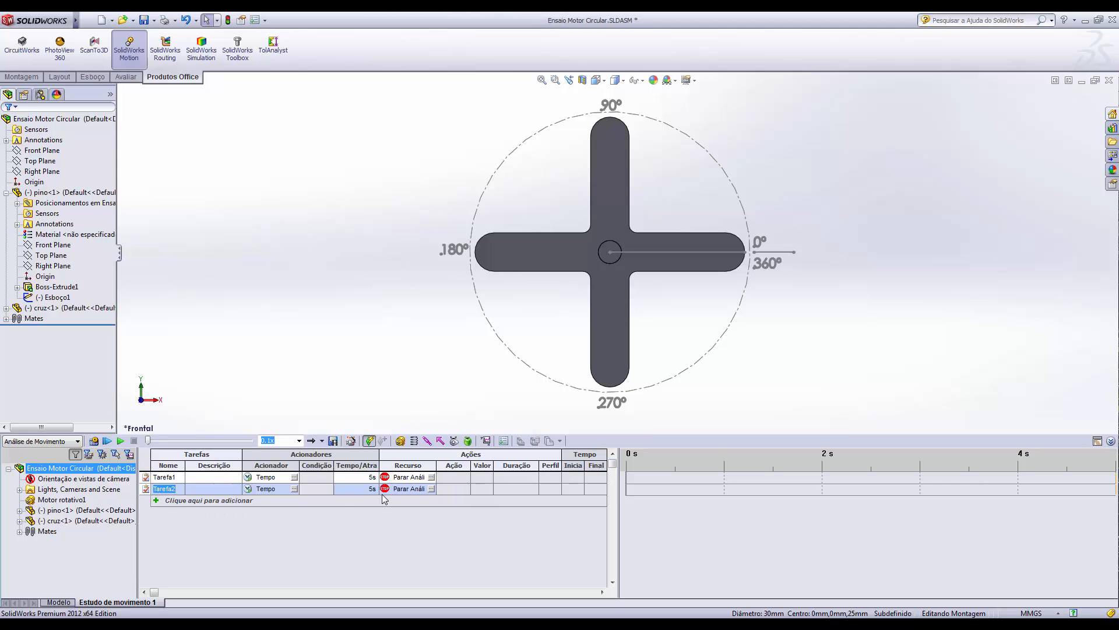
Step: Assign the rotary motor Motor rotativo1 as the resource that the action of Tarefa2 controls
left_click(432, 489)
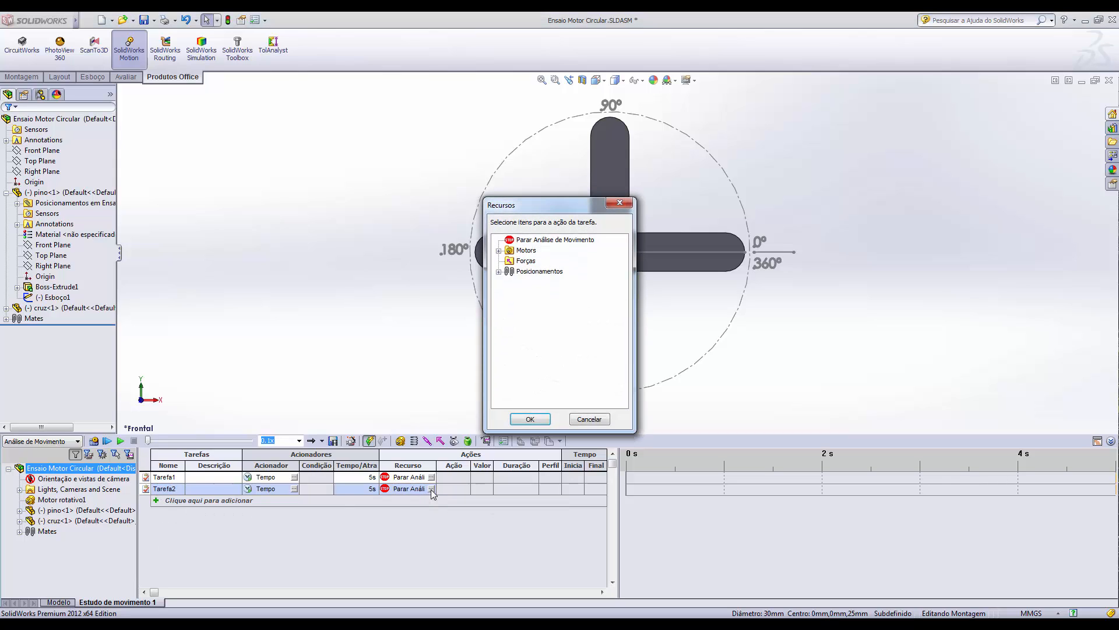
left_click(499, 251)
left_click(534, 260)
left_click(535, 418)
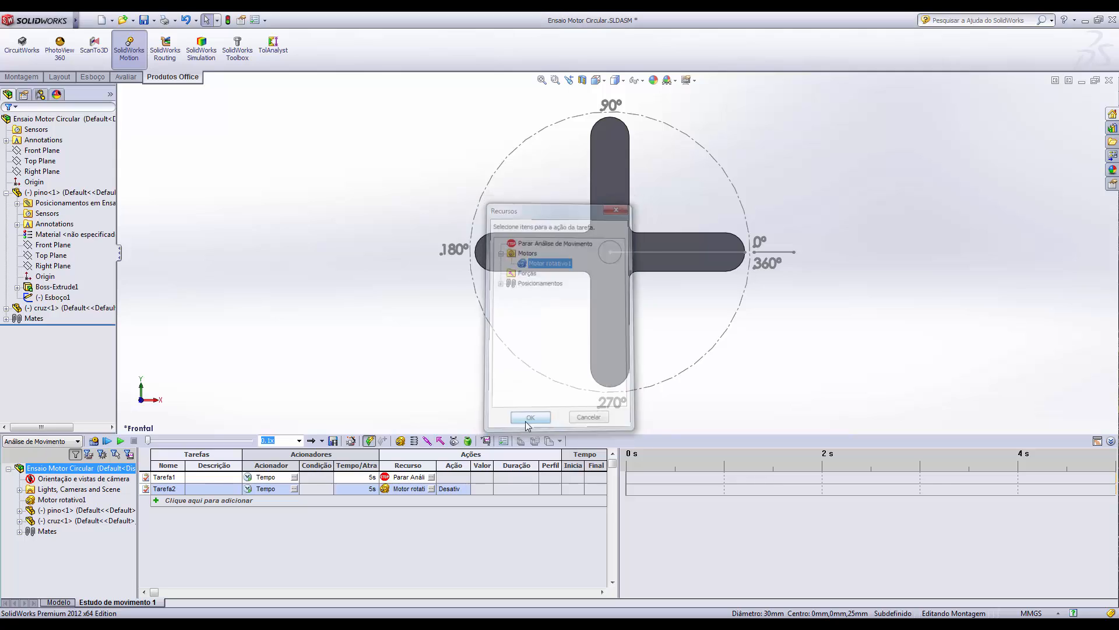
Step: Set the action of Tarefa2 to Alterar with a value of 90 degrees, a duration of 5 s and a Cúbico profile
left_click(467, 488)
left_click(465, 489)
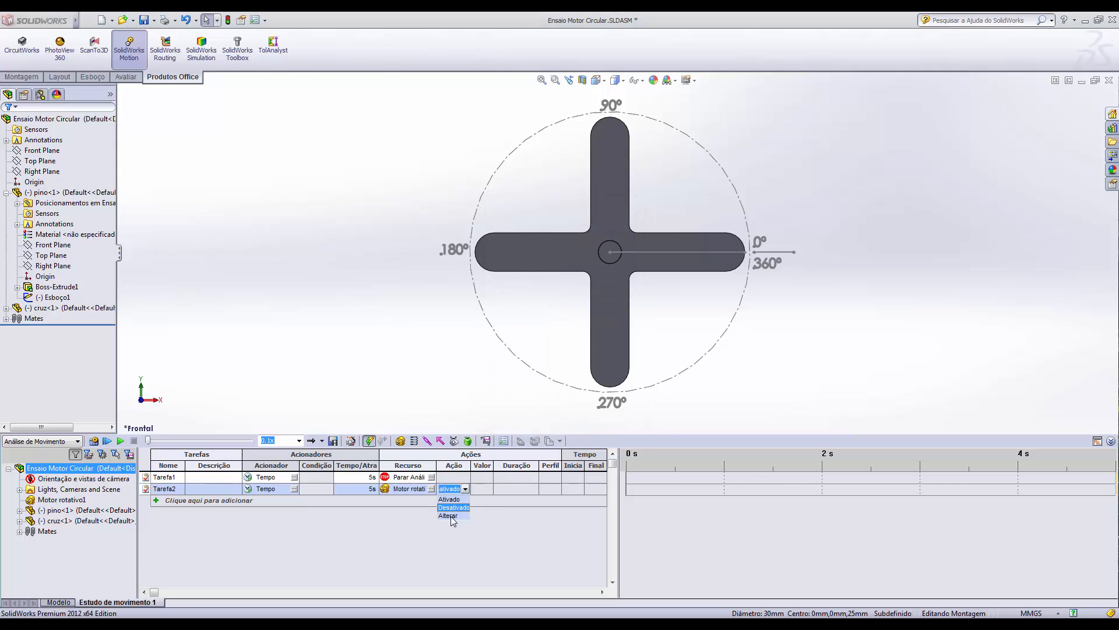
left_click(457, 515)
type("90")
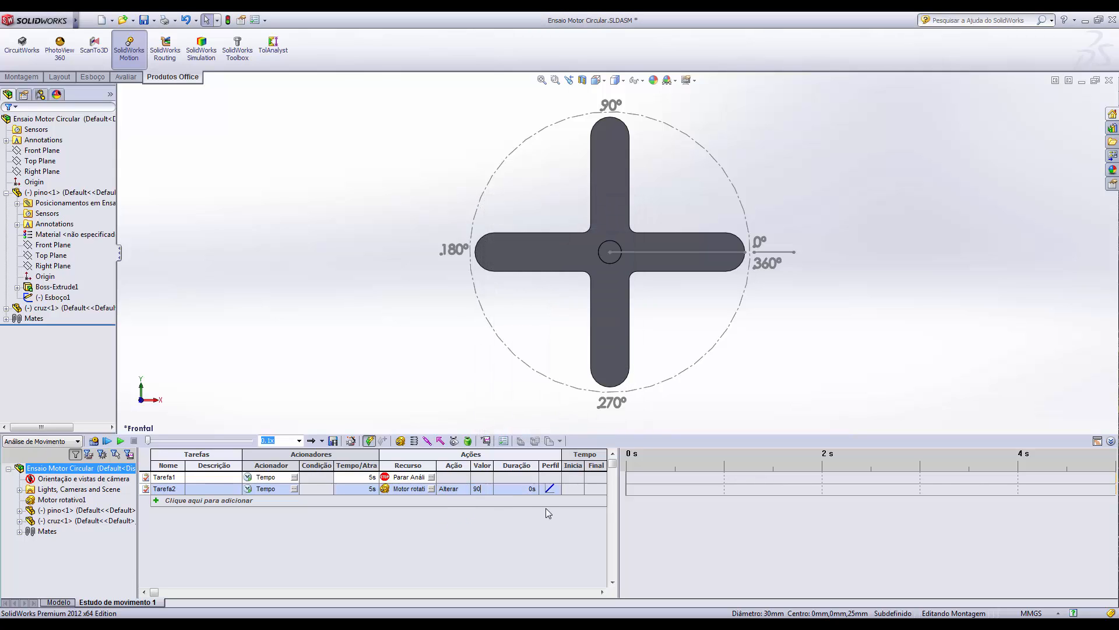
key("Tab")
left_click(557, 488)
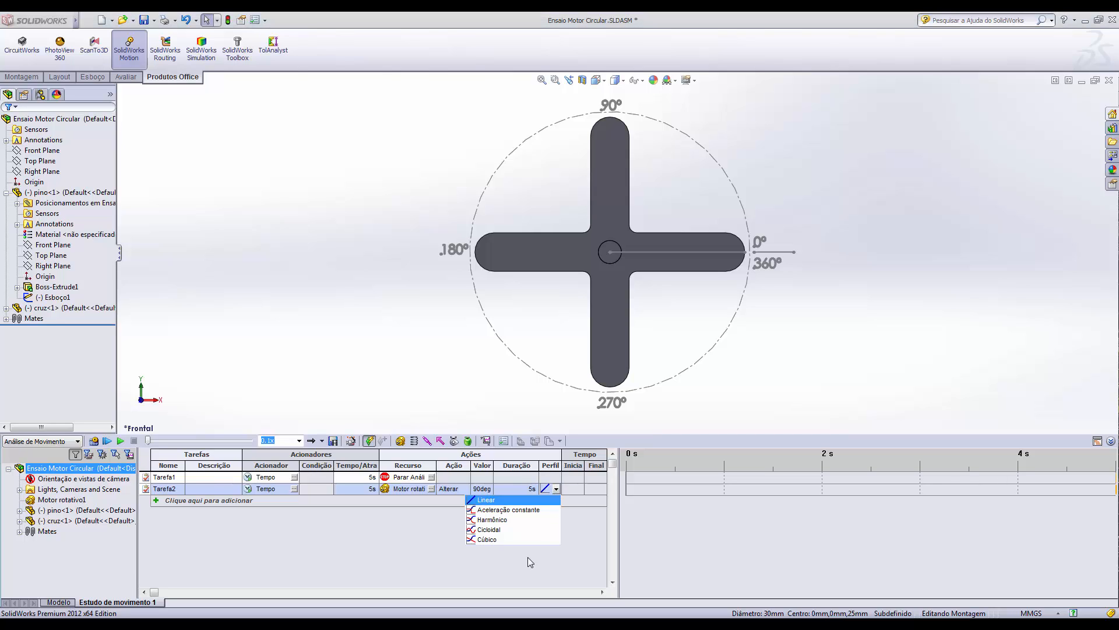
left_click(493, 539)
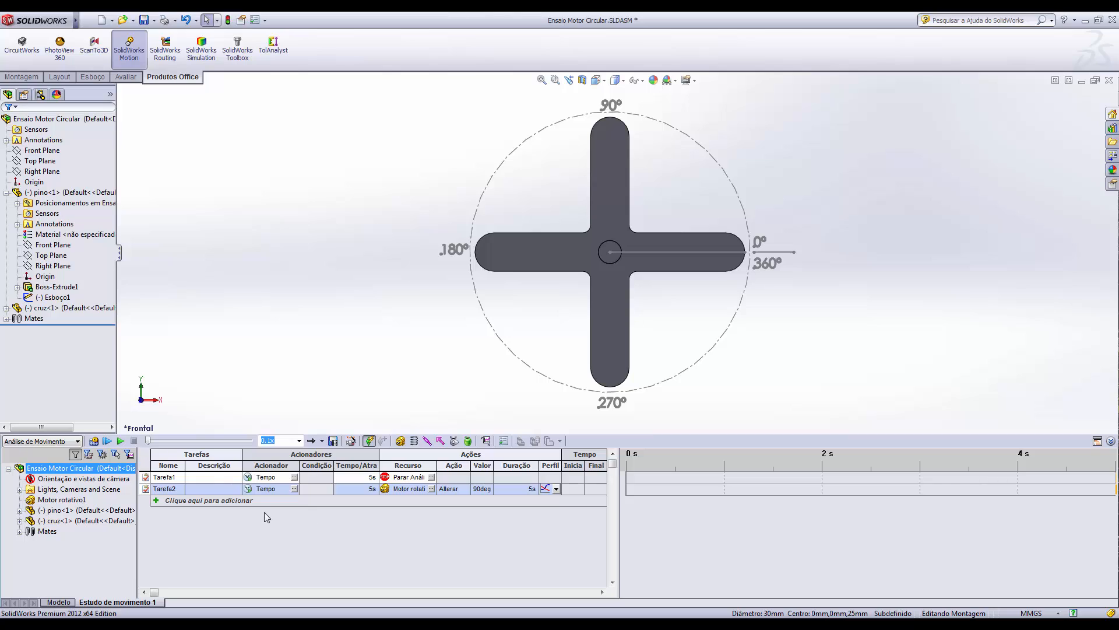
Step: Set the trigger time of Tarefa2 to 0 s and calculate the motion study
left_click(371, 488)
type("0")
key("Tab")
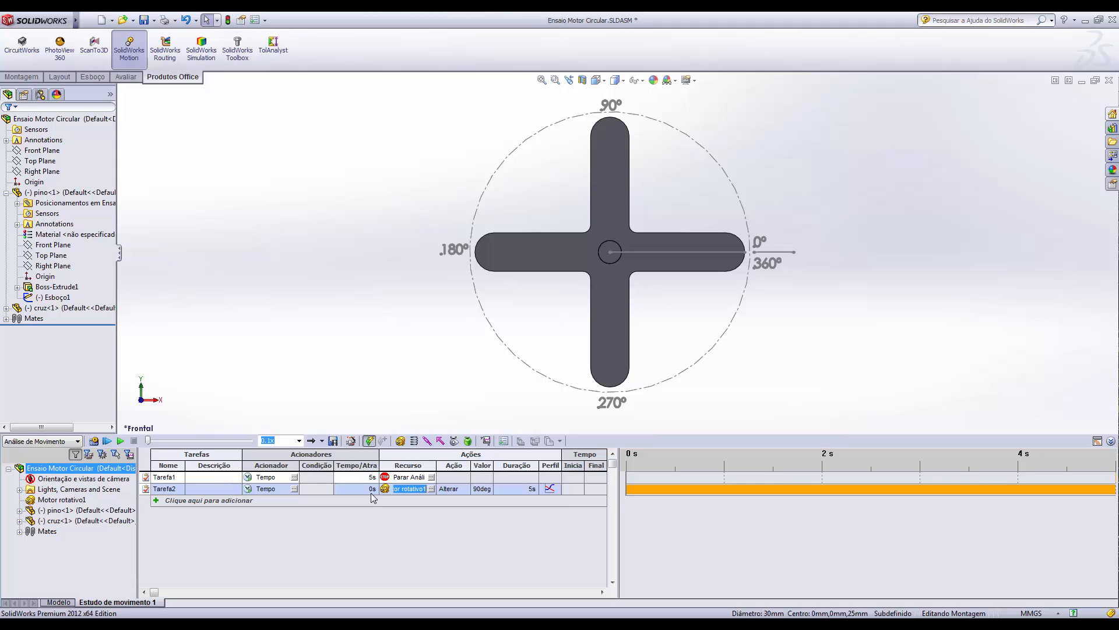
left_click(94, 442)
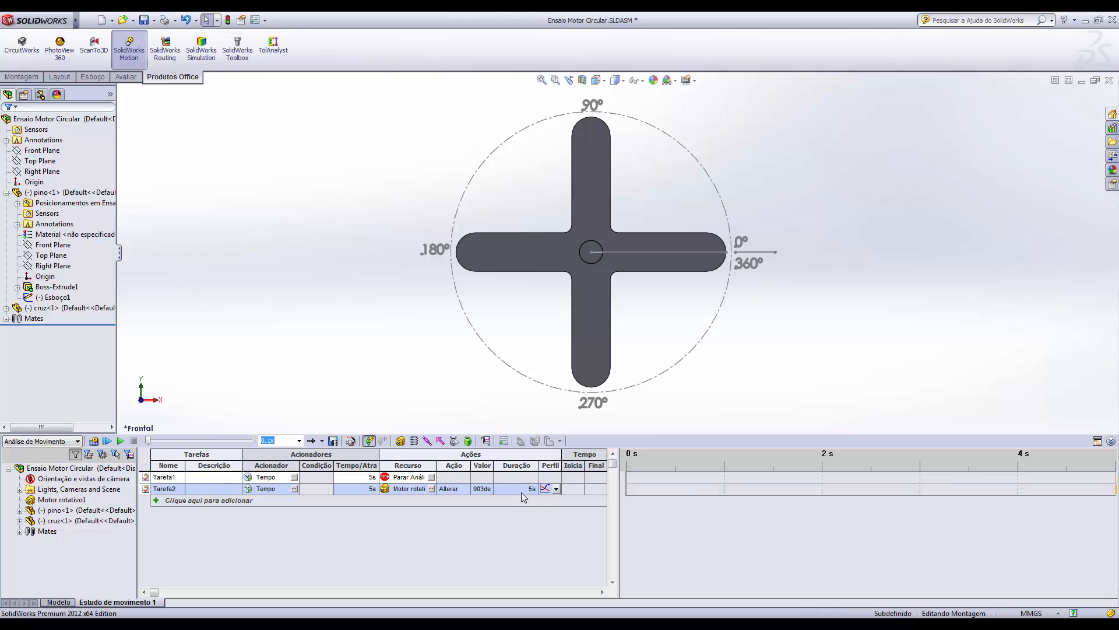
Step: Set the duration of Tarefa2 to 10 s and its motor displacement value to 180 degrees
left_click(522, 493)
type("10")
key("Return")
left_click(483, 490)
type("180")
key("Tab")
Step: Trigger the stop task Tarefa1 at 10 s and the motor task Tarefa2 at 0 s, and calculate the motion study
left_click(371, 477)
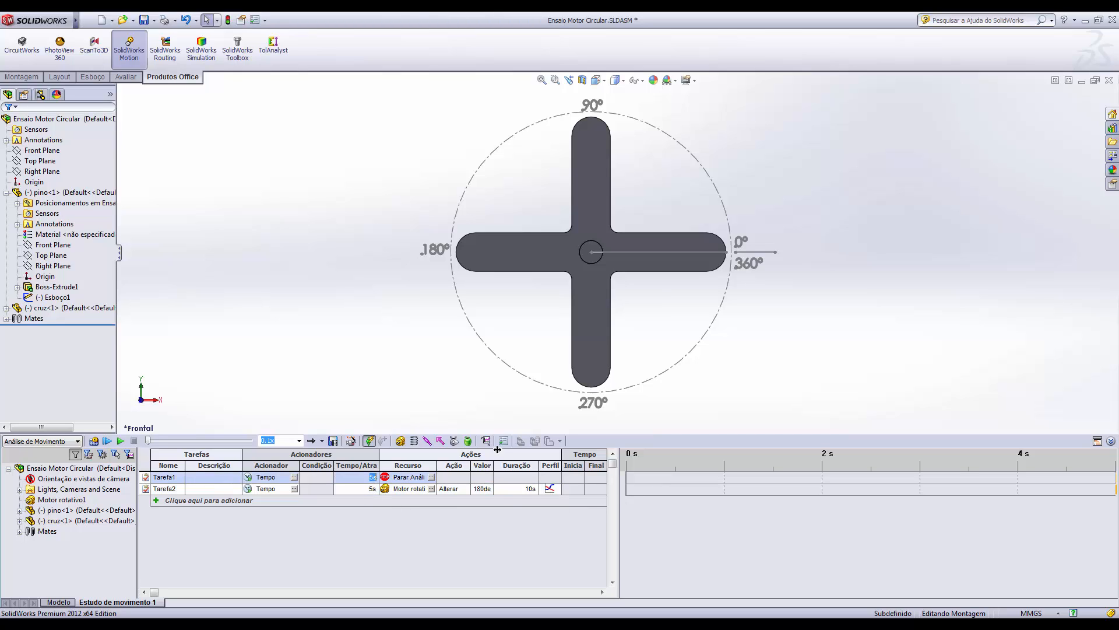
type("10")
key("Tab")
left_click(369, 489)
type("0")
key("Tab")
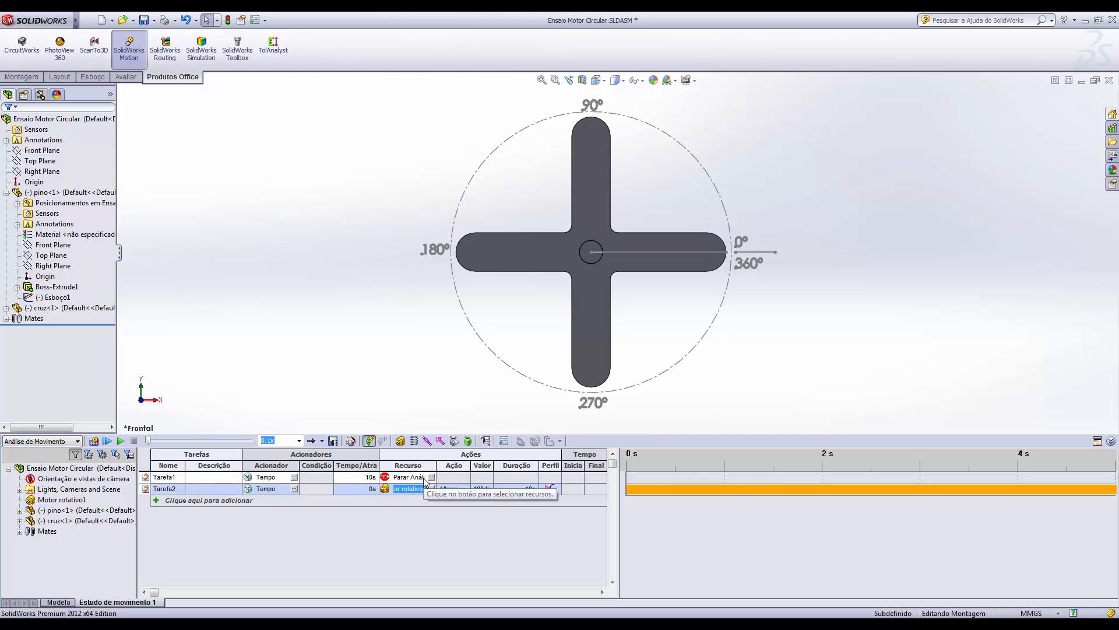
left_click(94, 441)
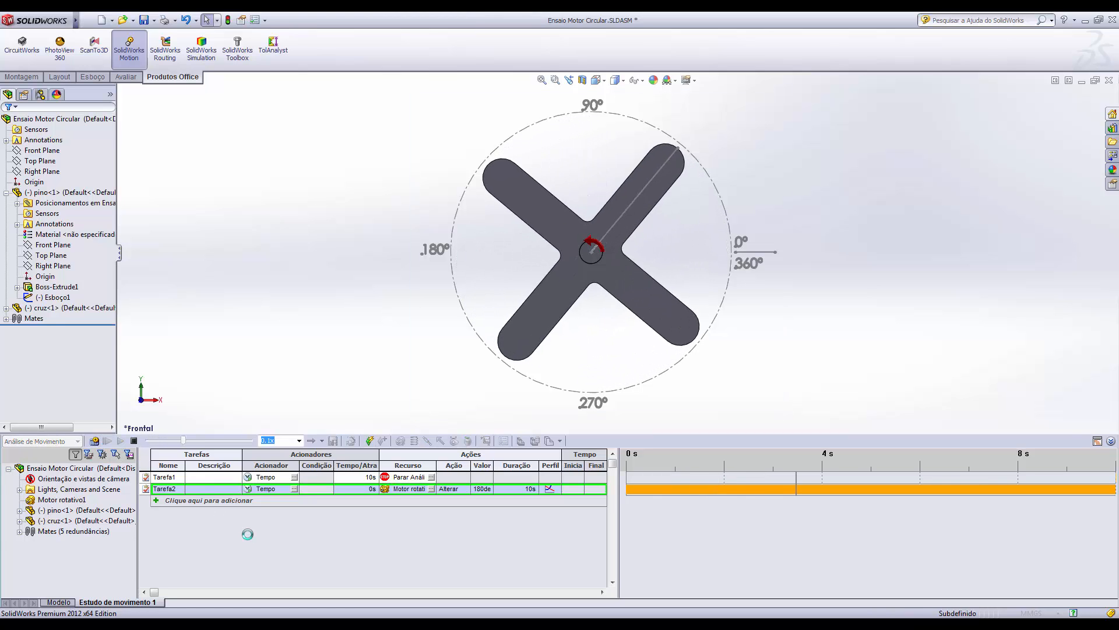